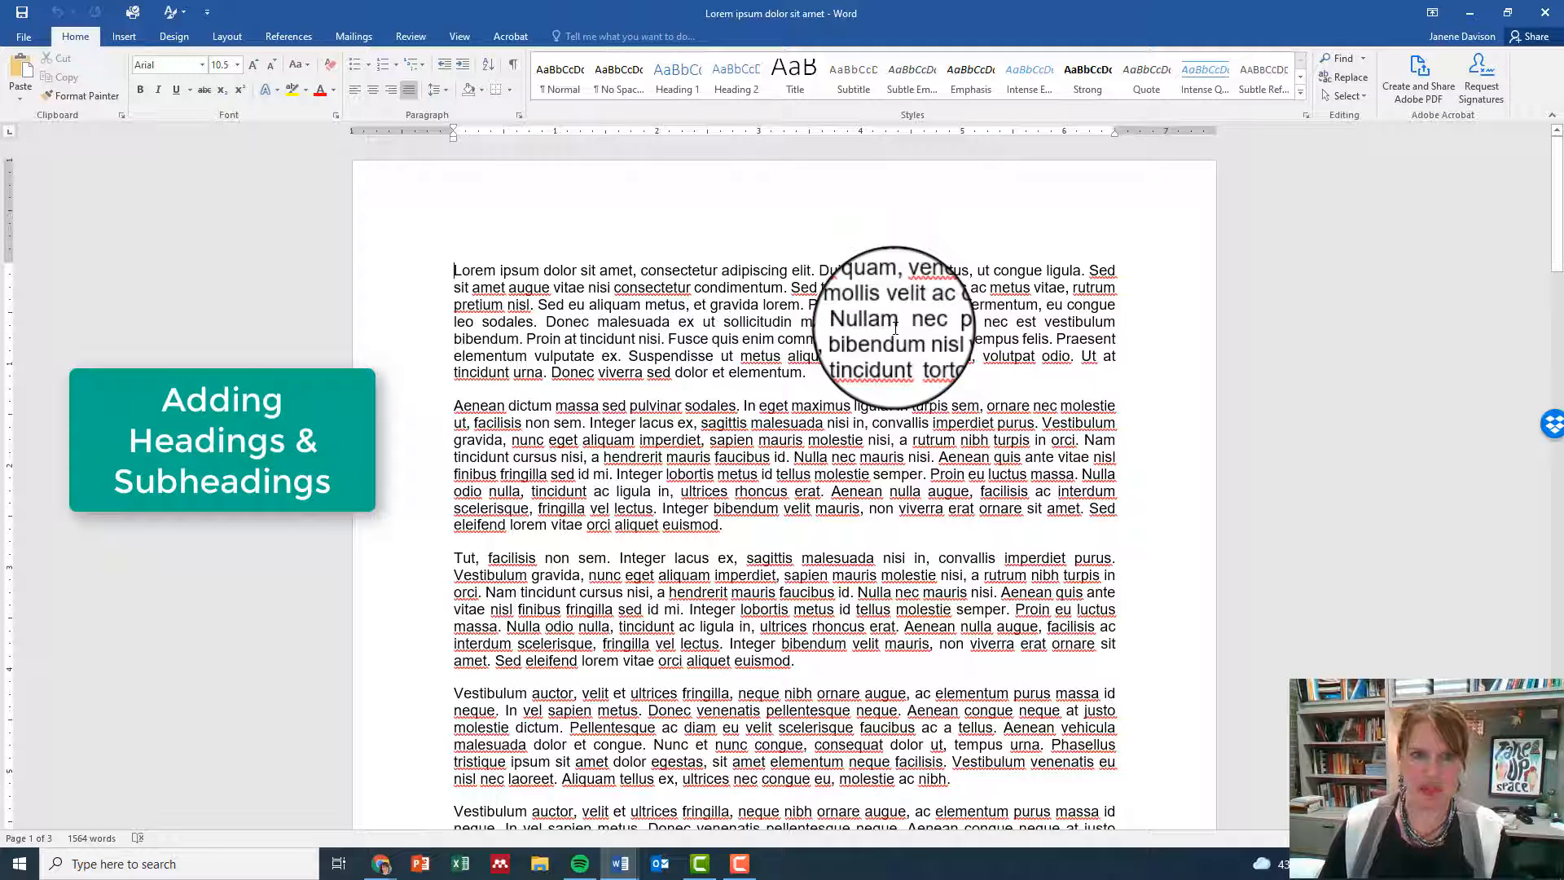
Add the line "Living in Galveston" above the first paragraph and format it with the Heading 1 style
{"action": "type", "text": "Liv"}
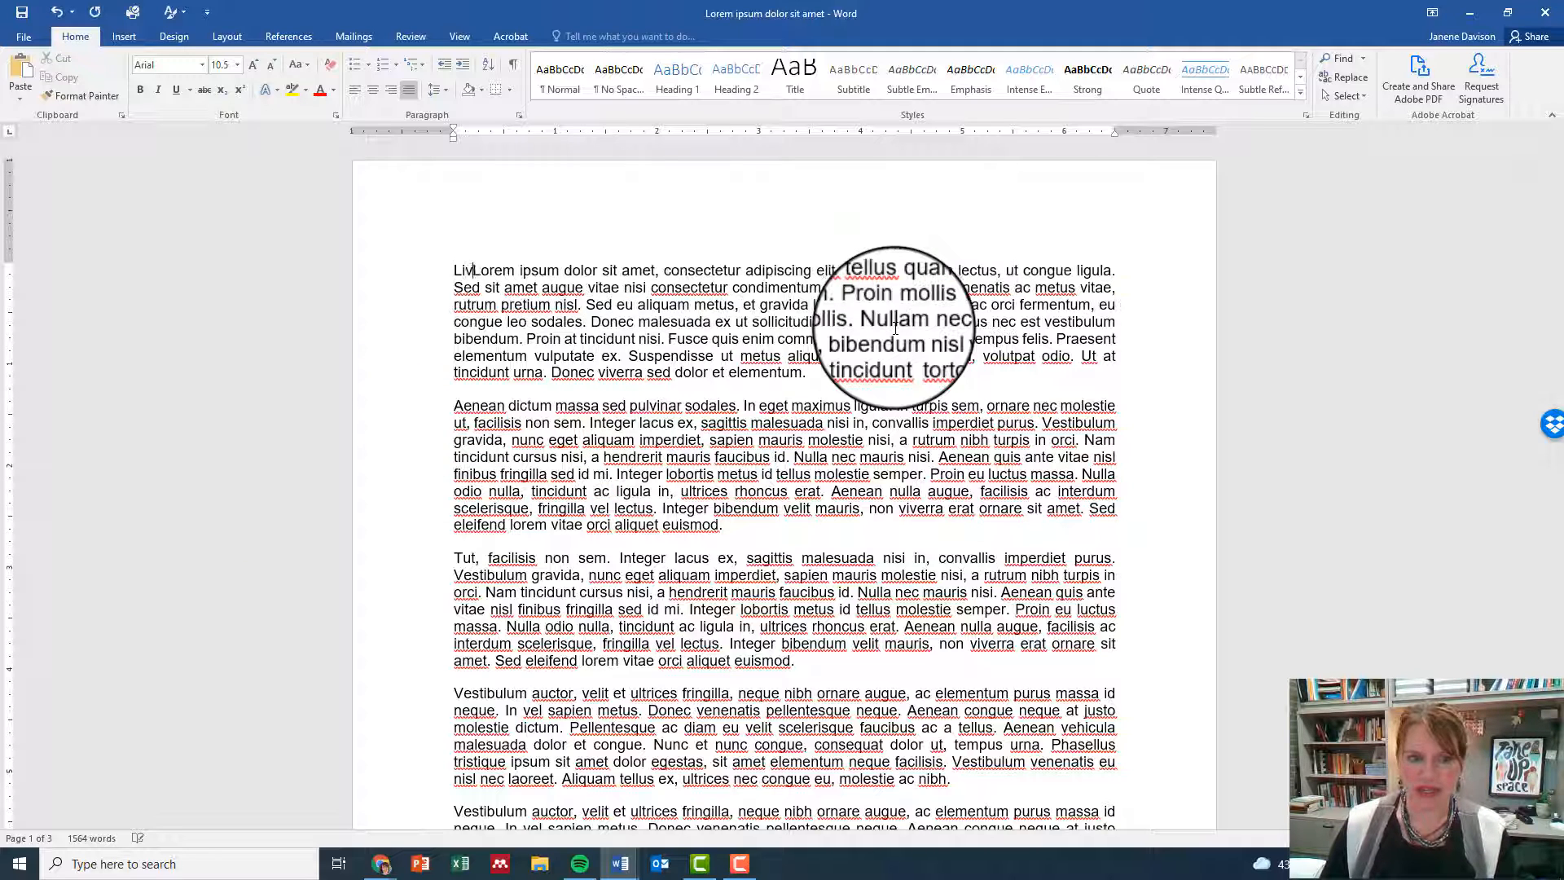
{"action": "type", "text": "ing in Galveston College"}
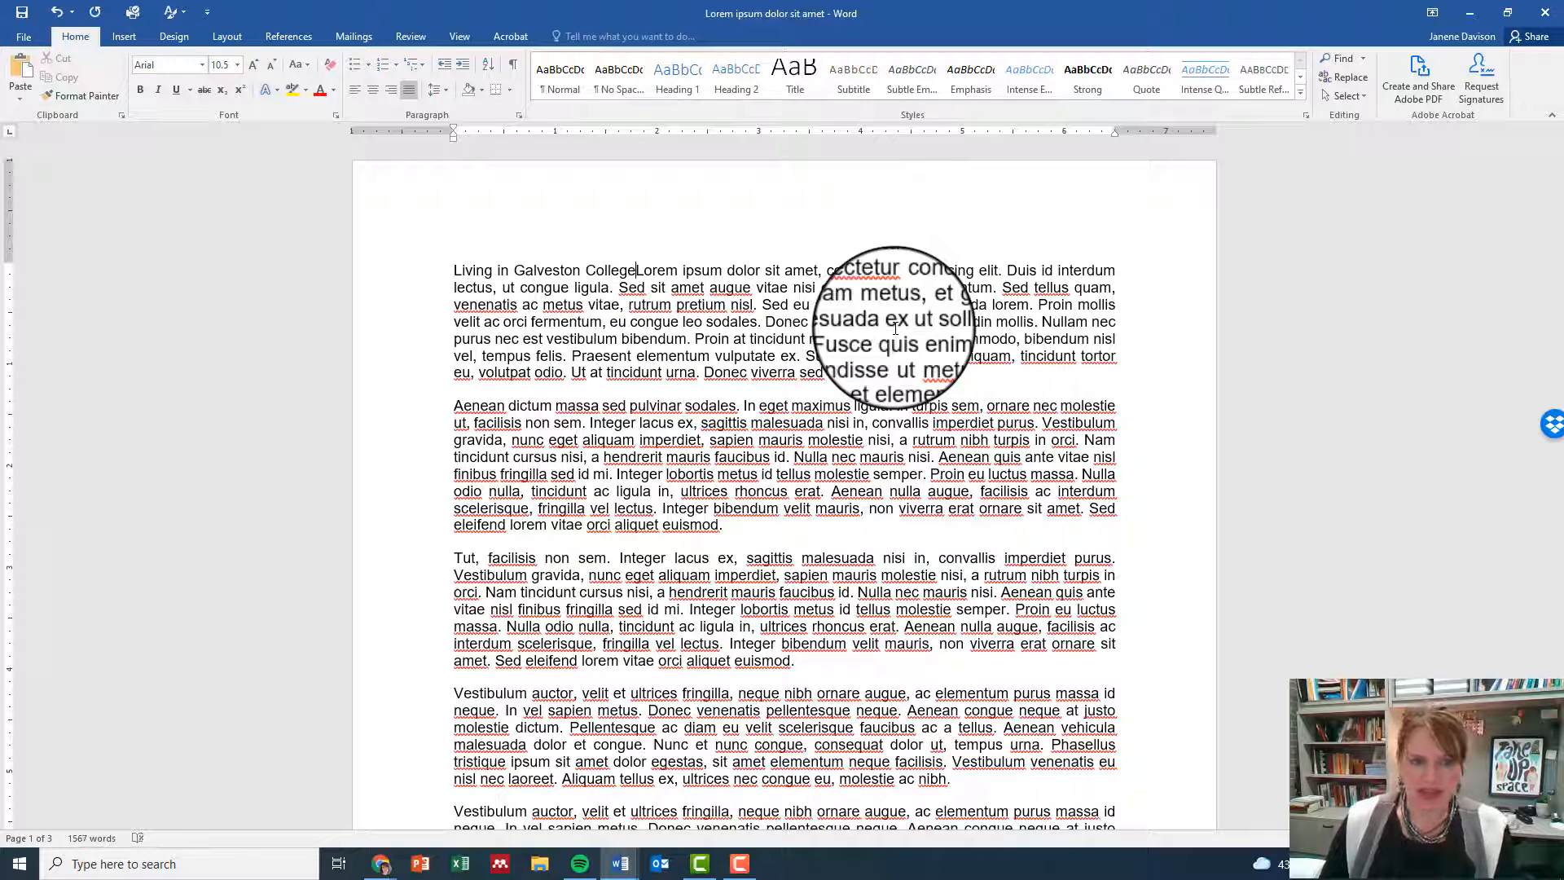
{"action": "key", "text": "BackSpace"}
{"action": "key", "text": "BackSpace"}
{"action": "key", "text": "BackSpace"}
{"action": "key", "text": "BackSpace"}
{"action": "key", "text": "BackSpace"}
{"action": "key", "text": "BackSpace"}
{"action": "key", "text": "BackSpace"}
{"action": "key", "text": "BackSpace"}
{"action": "key", "text": "Return"}
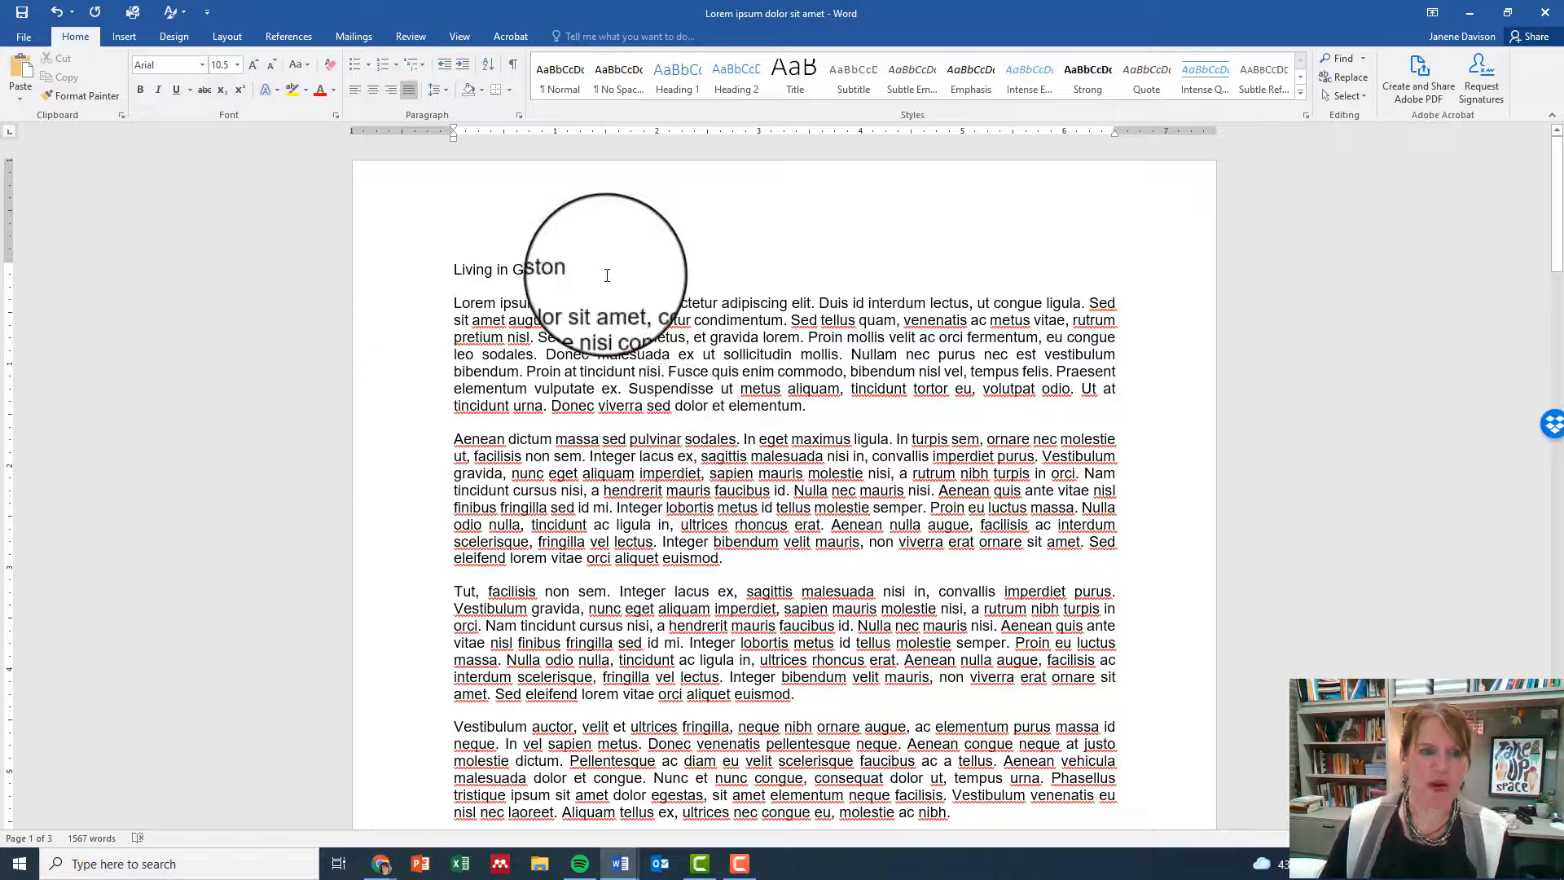
{"action": "left_click_drag", "start_coordinate": [609, 271], "coordinate": [453, 260]}
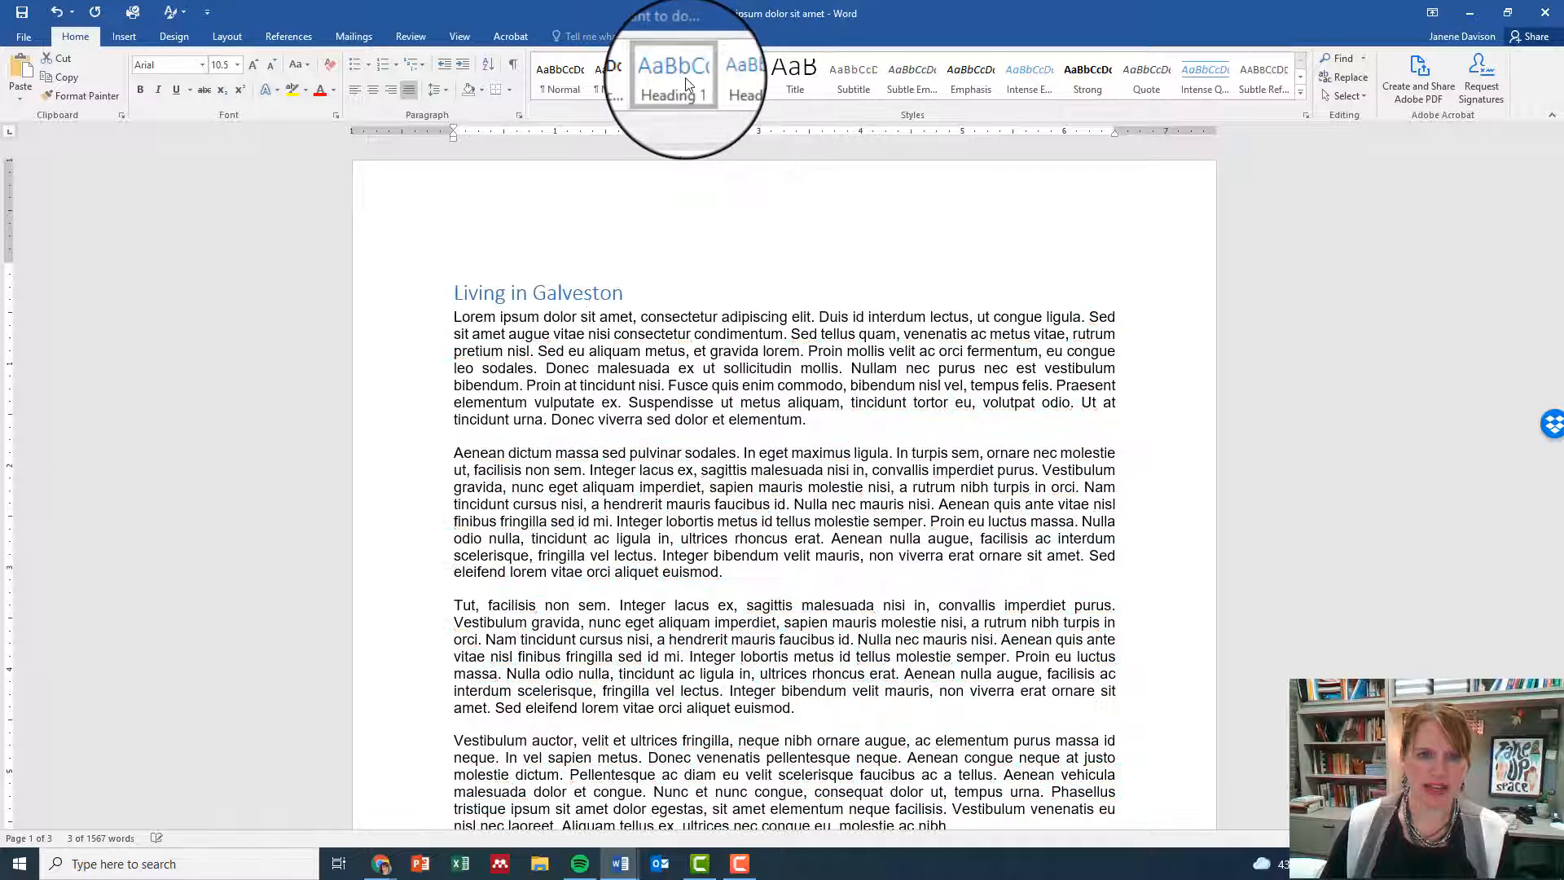
{"action": "left_click", "coordinate": [677, 77]}
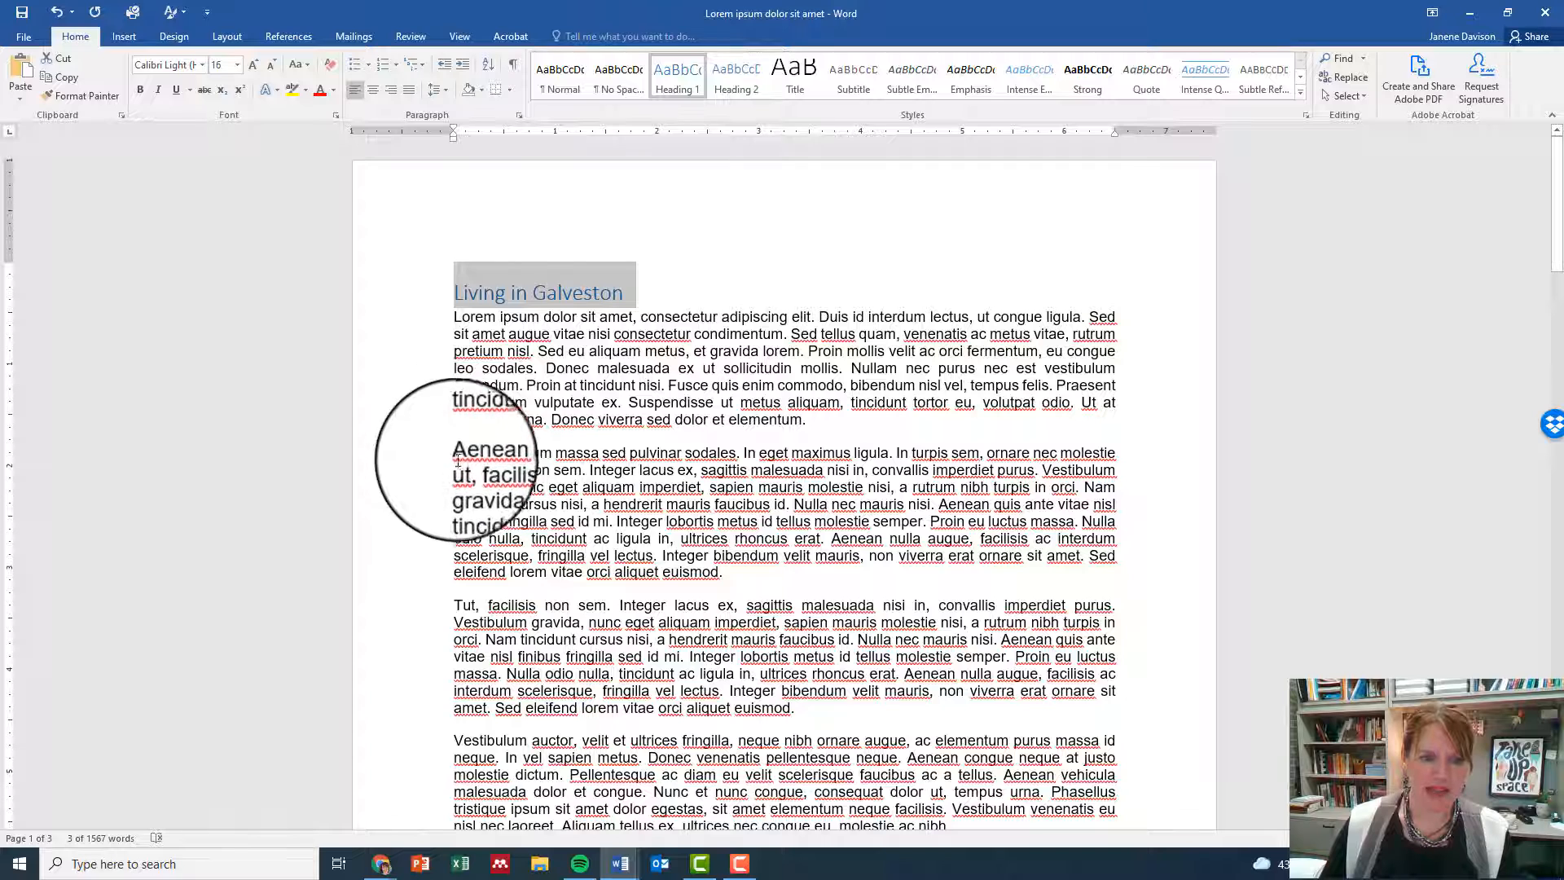
Add the line "Cost of Living" above the paragraph starting "Tut, facilisis" and format it as Heading 1
{"action": "left_click", "coordinate": [455, 599]}
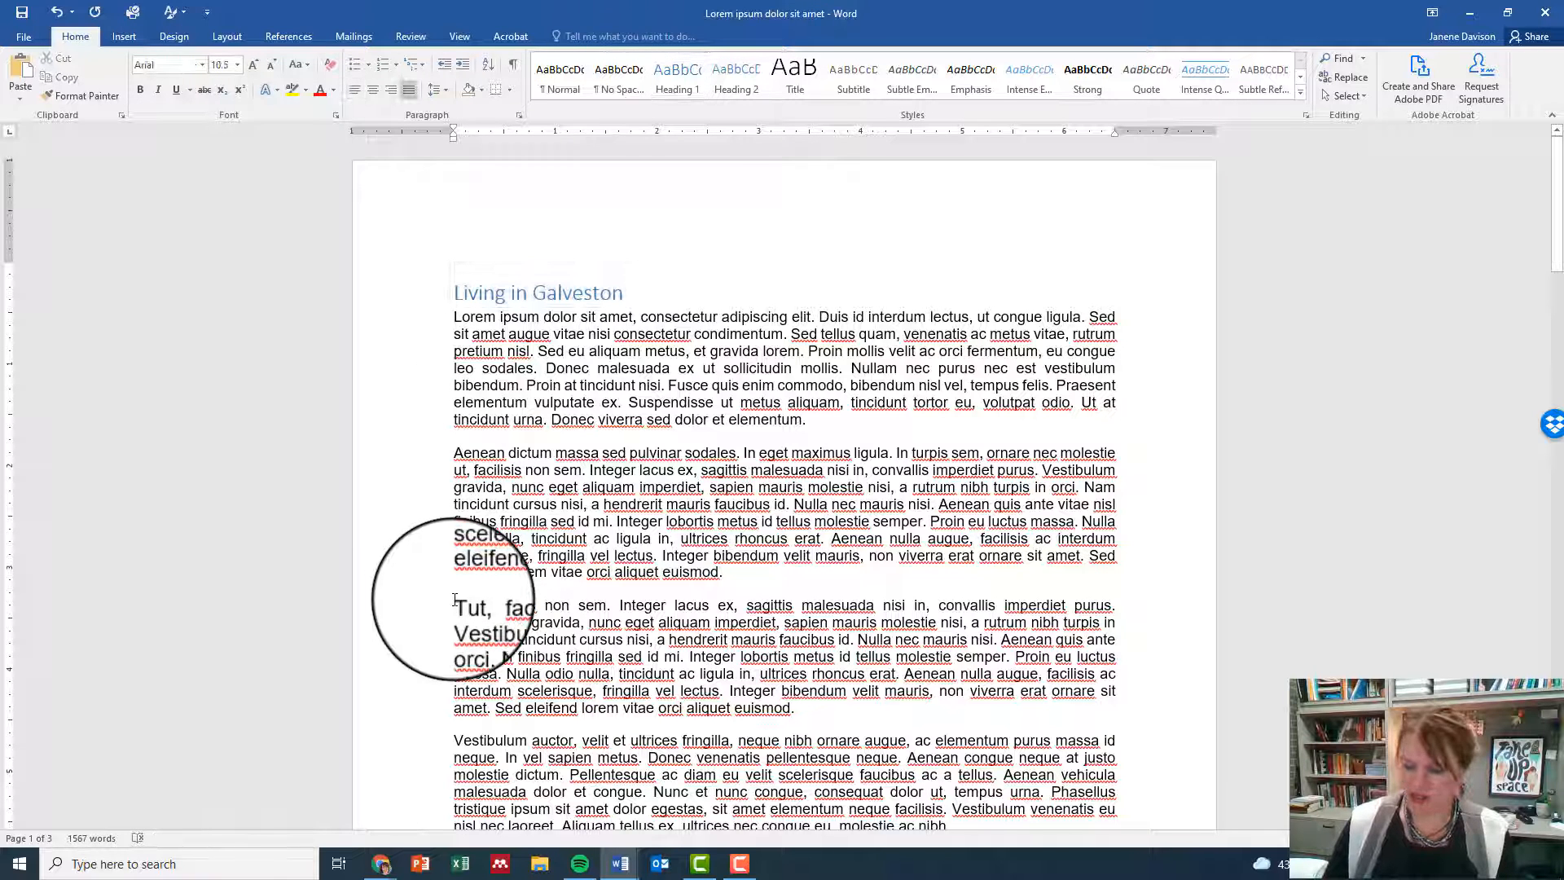
{"action": "key", "text": "Return"}
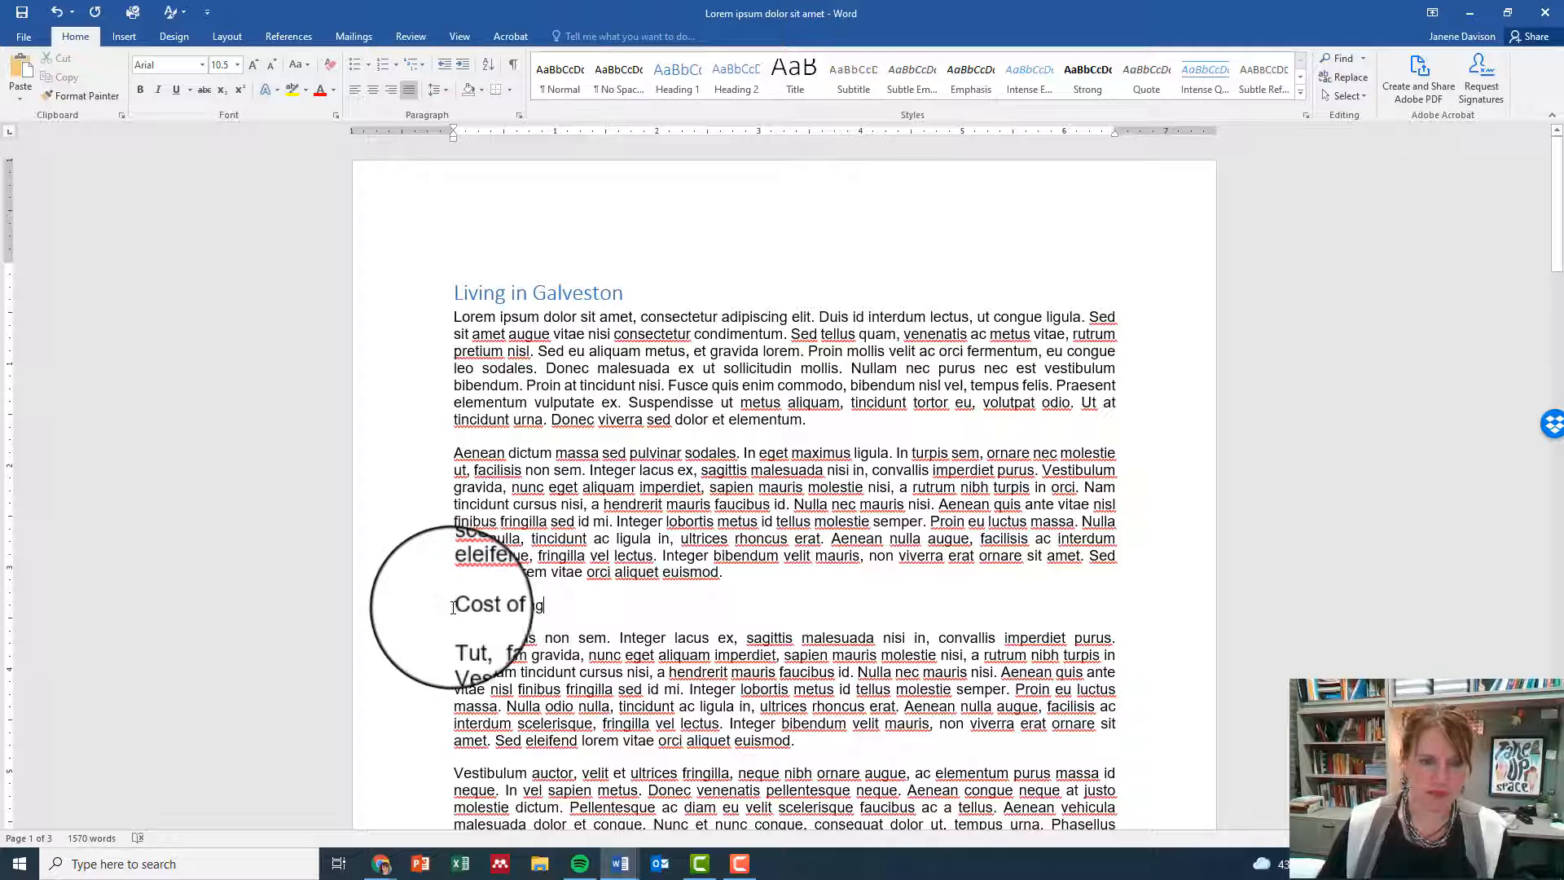
{"action": "triple_click", "coordinate": [453, 607]}
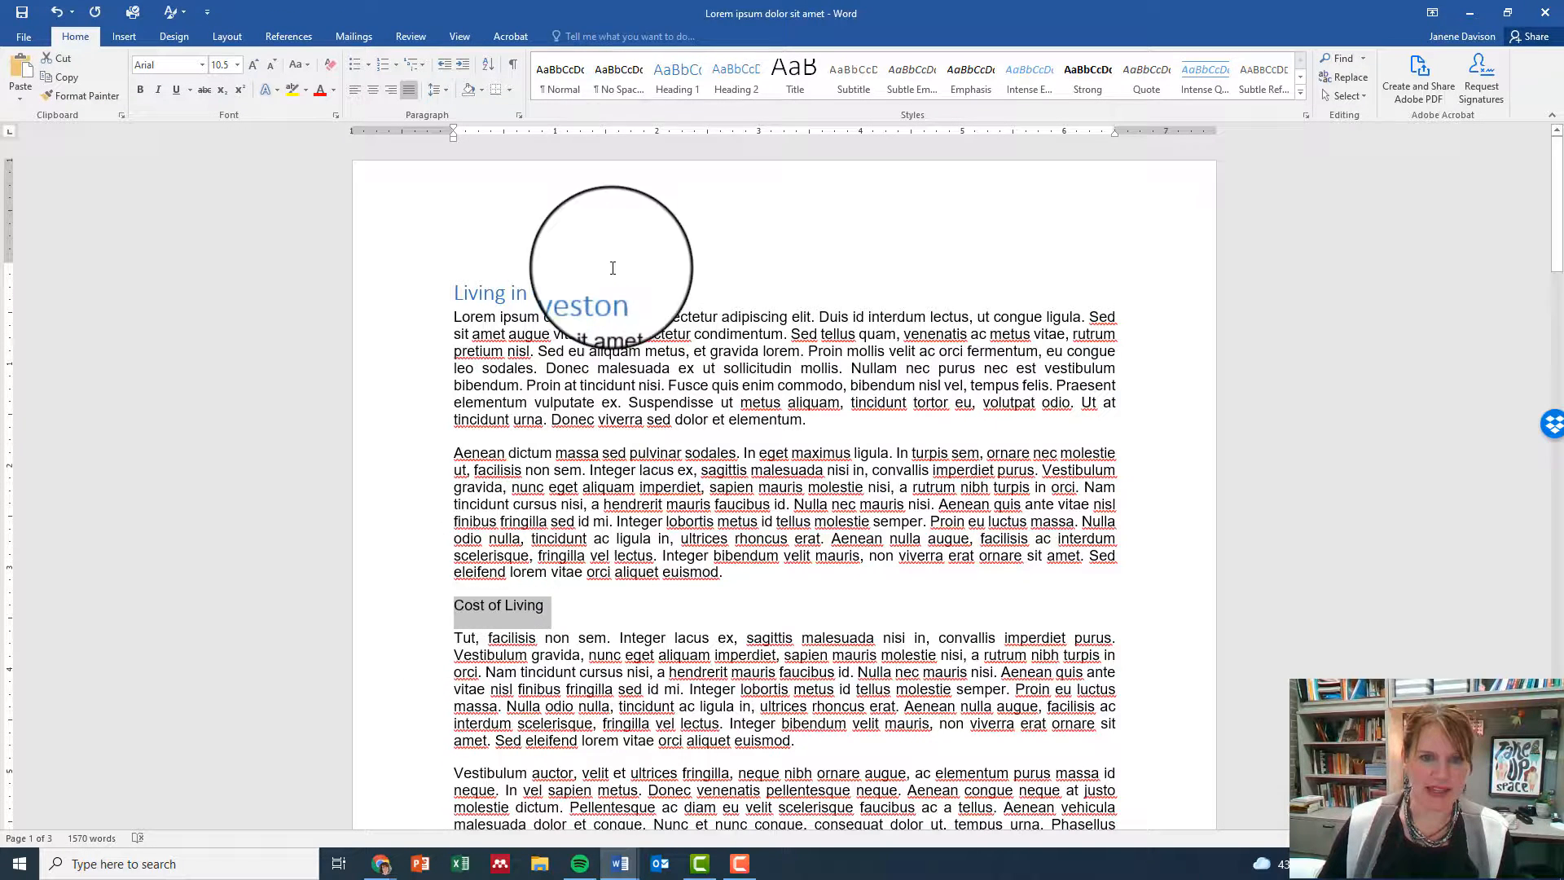
{"action": "left_click", "coordinate": [677, 78]}
Add the line "Galveston Housing" above the first "Vestibulum auctor" paragraph and format it as Heading 1
{"action": "scroll", "coordinate": [668, 566], "scroll_direction": "down", "scroll_amount": 3}
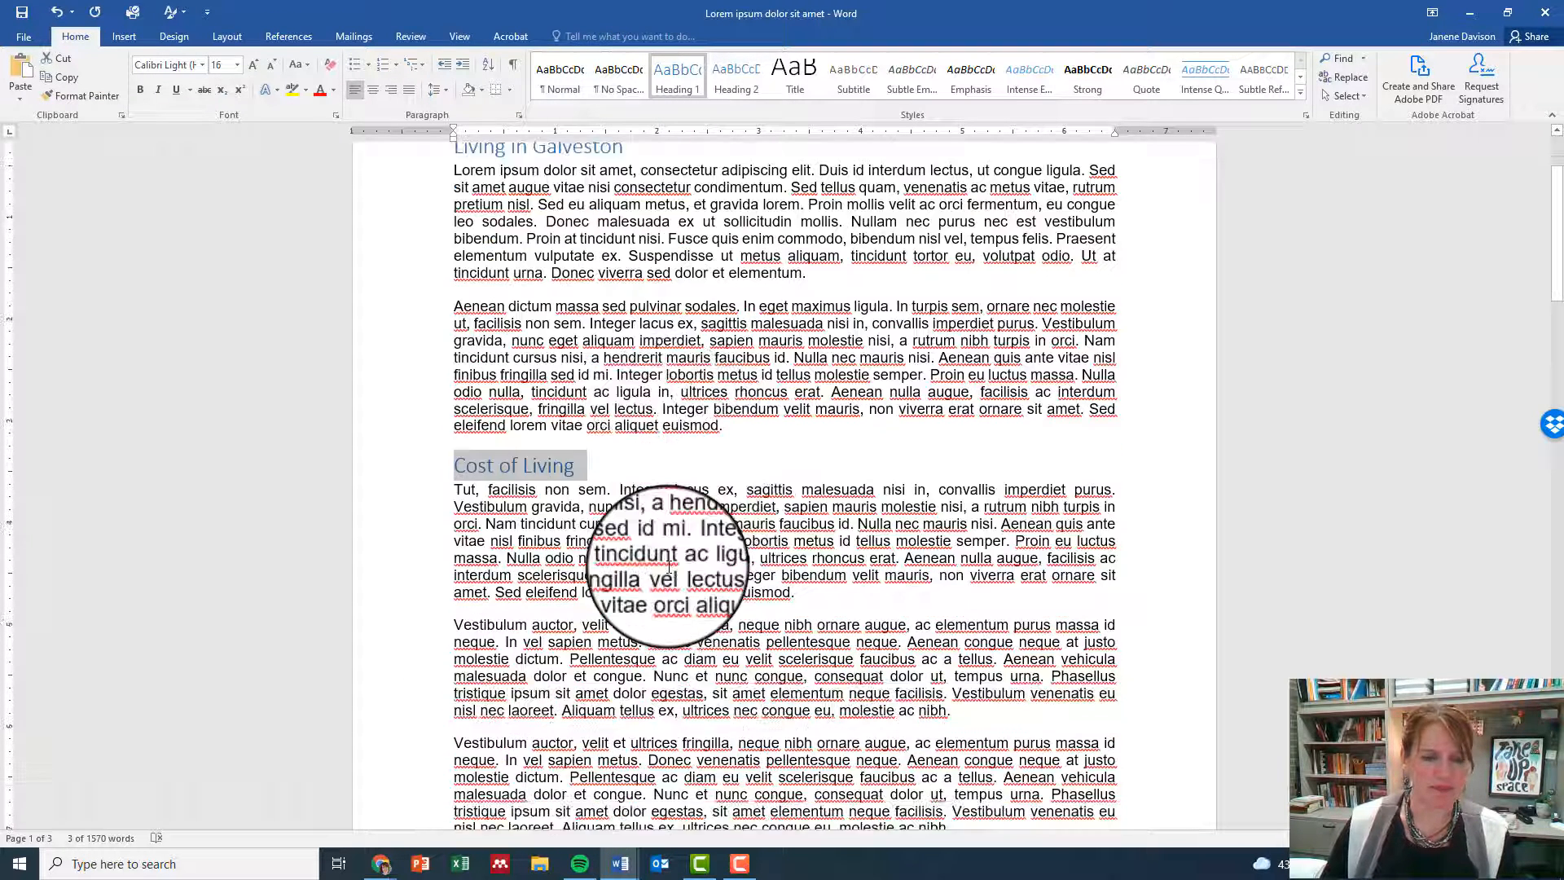
{"action": "left_click", "coordinate": [454, 625]}
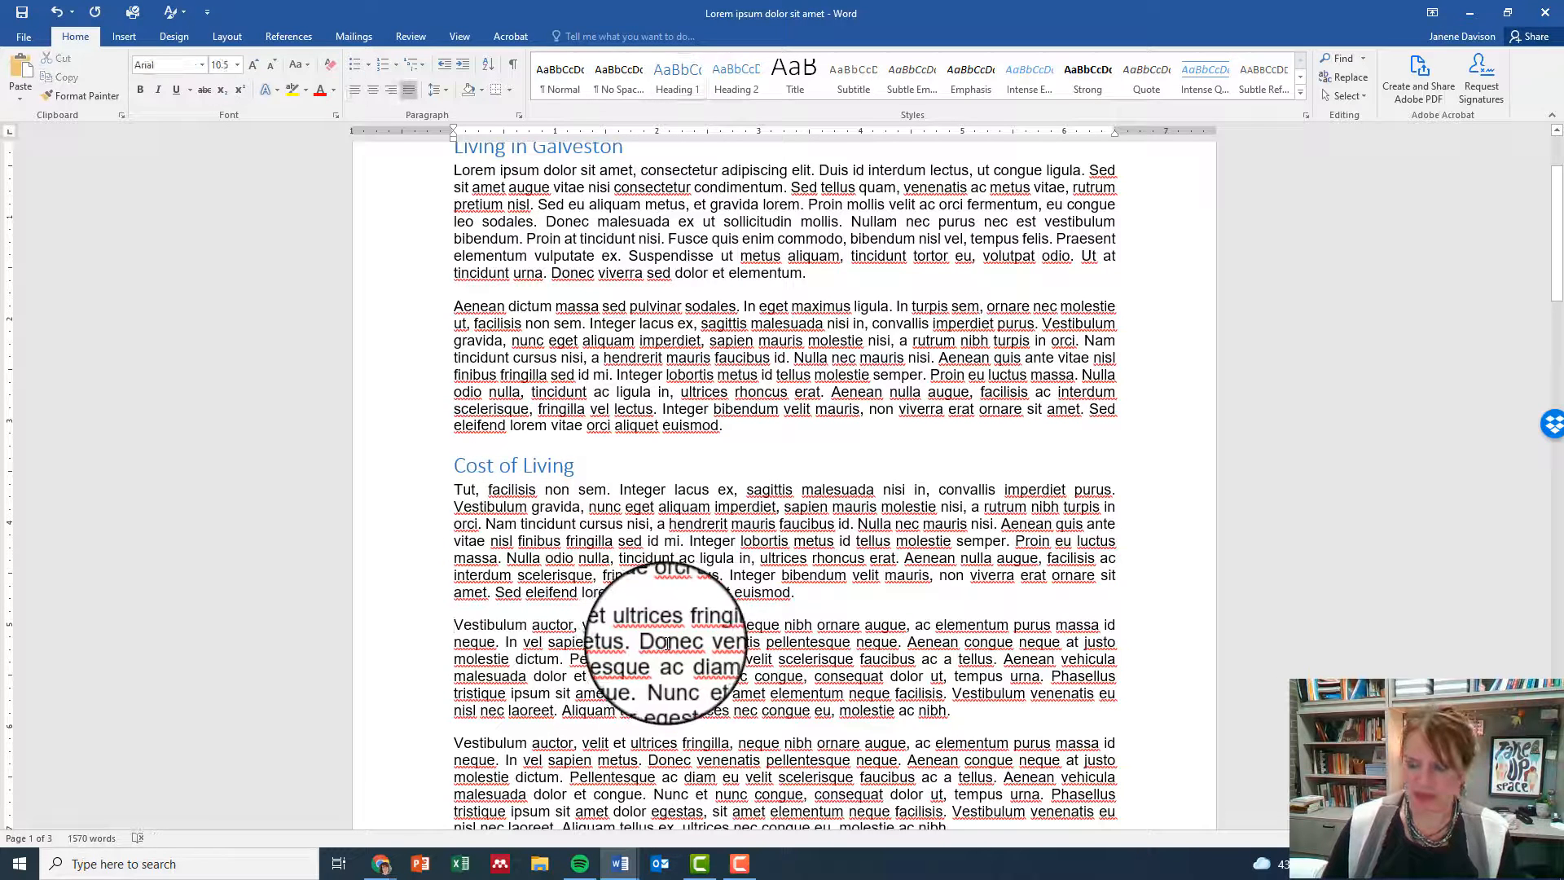
{"action": "key", "text": "Return"}
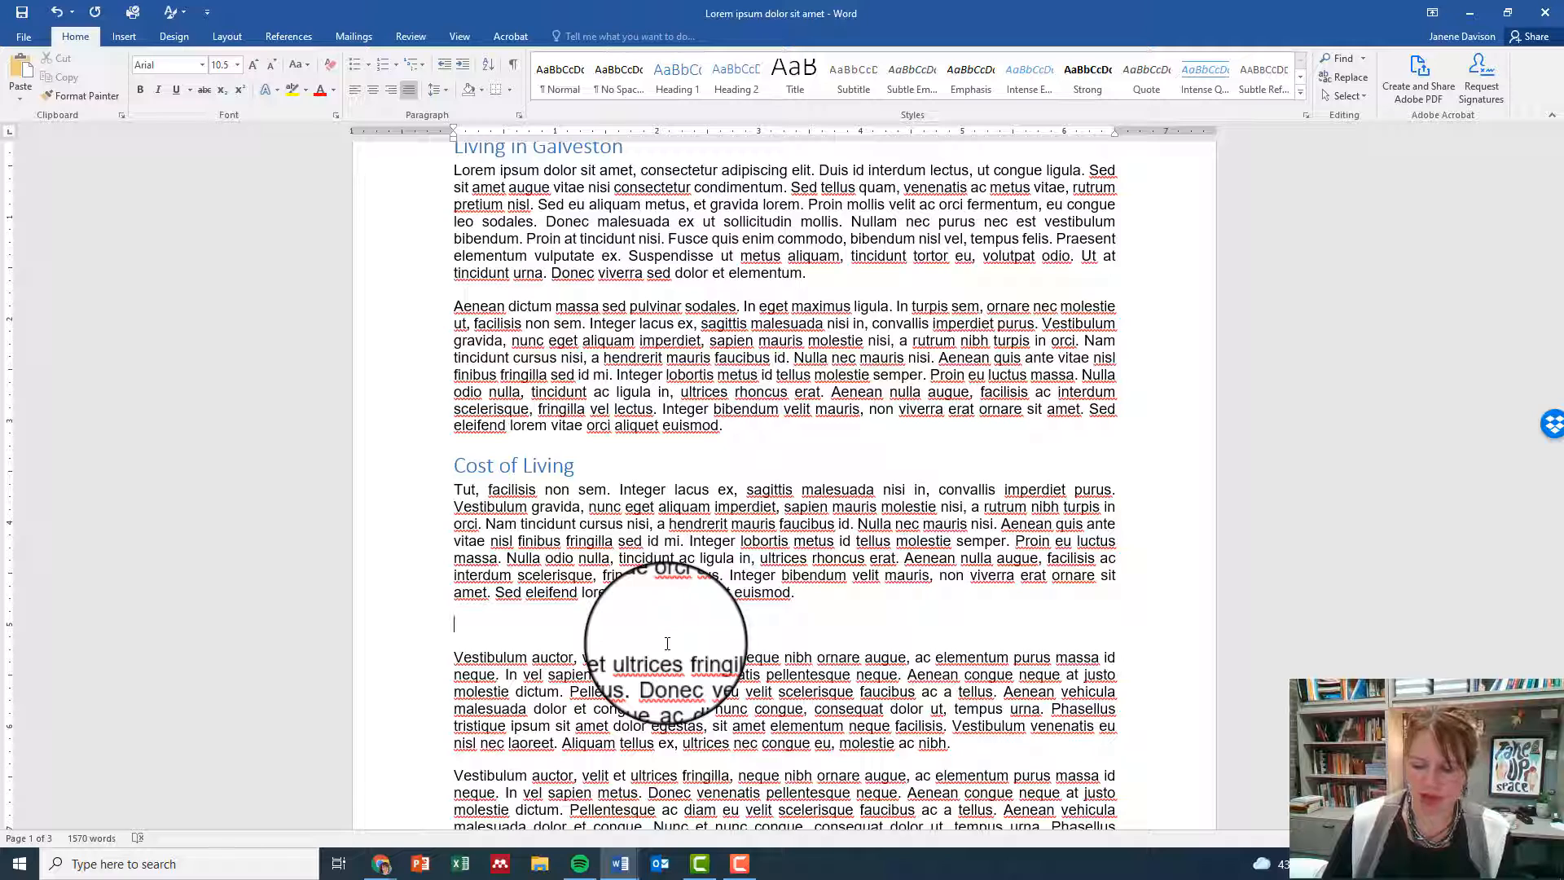
{"action": "type", "text": "Galveston Hou"}
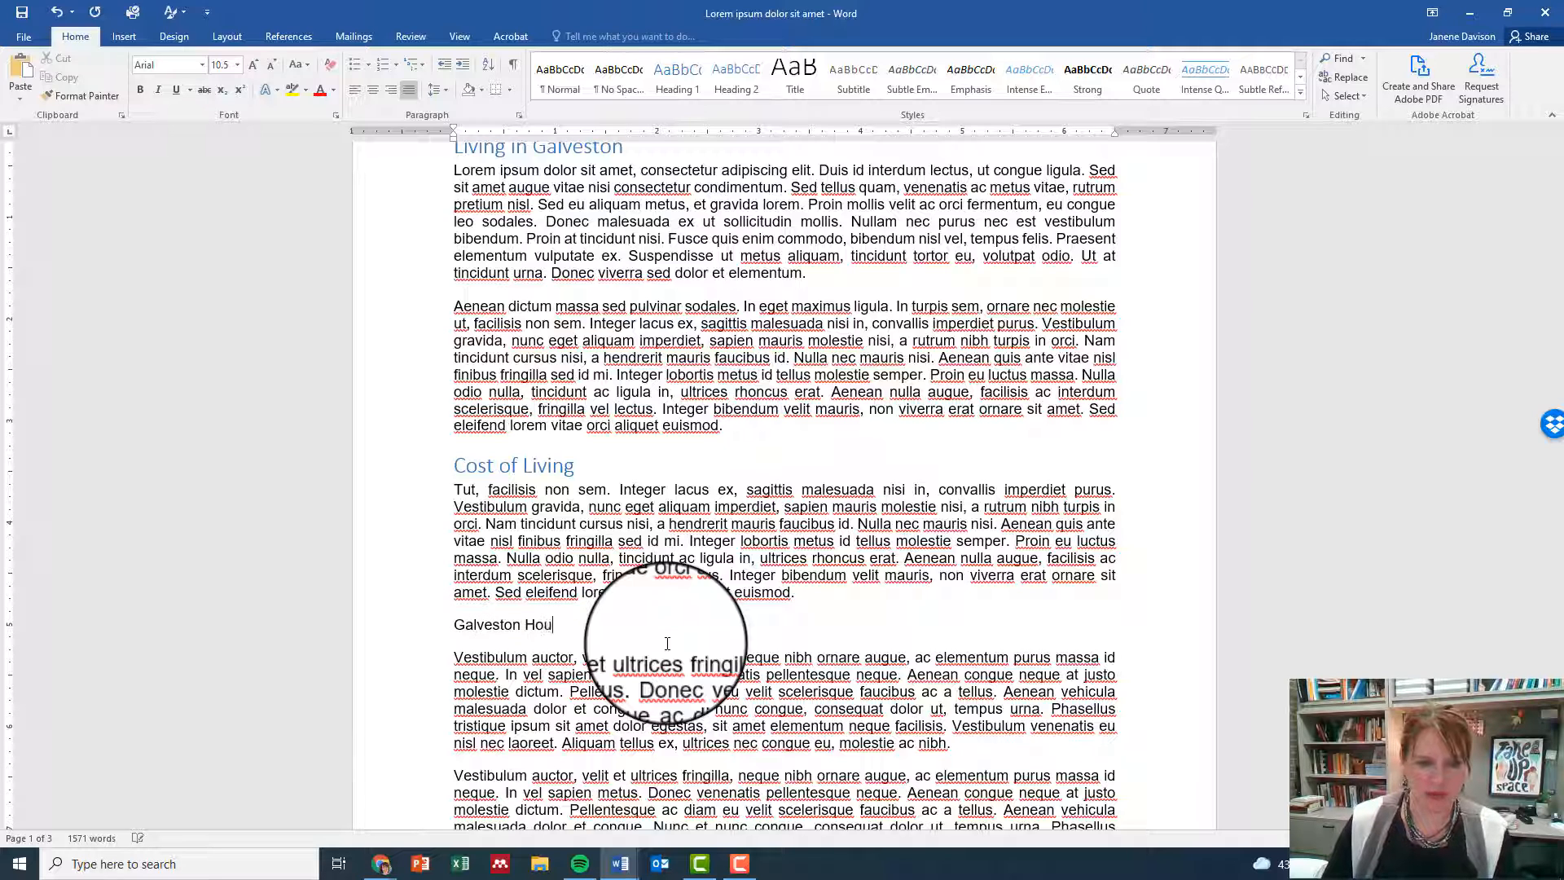
{"action": "type", "text": "sing"}
{"action": "scroll", "coordinate": [667, 644], "scroll_direction": "down", "scroll_amount": 1}
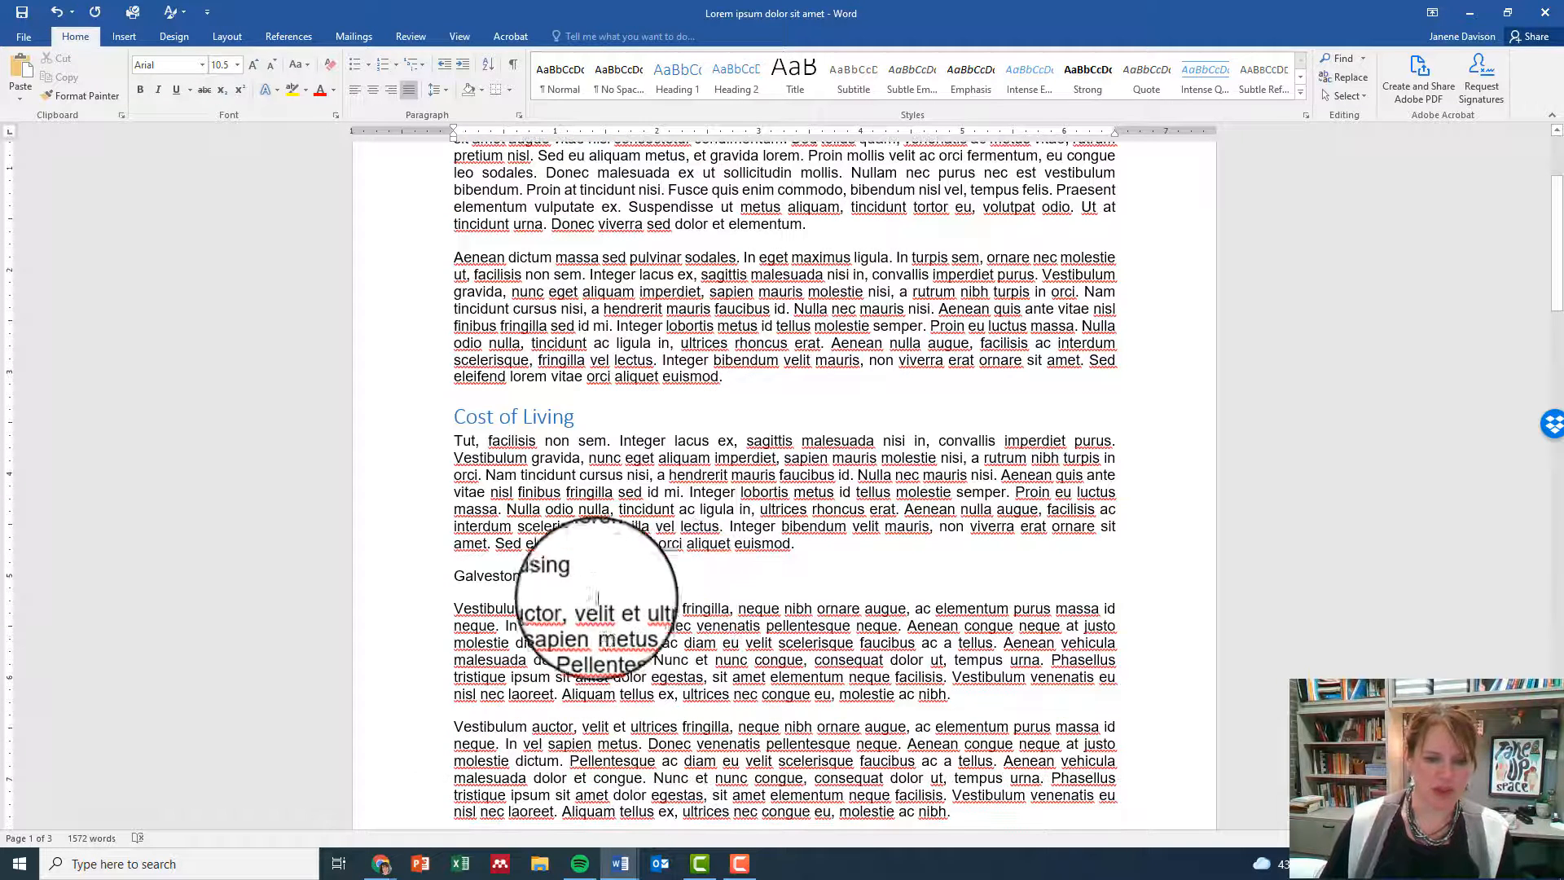
{"action": "triple_click", "coordinate": [456, 576]}
{"action": "left_click", "coordinate": [688, 88]}
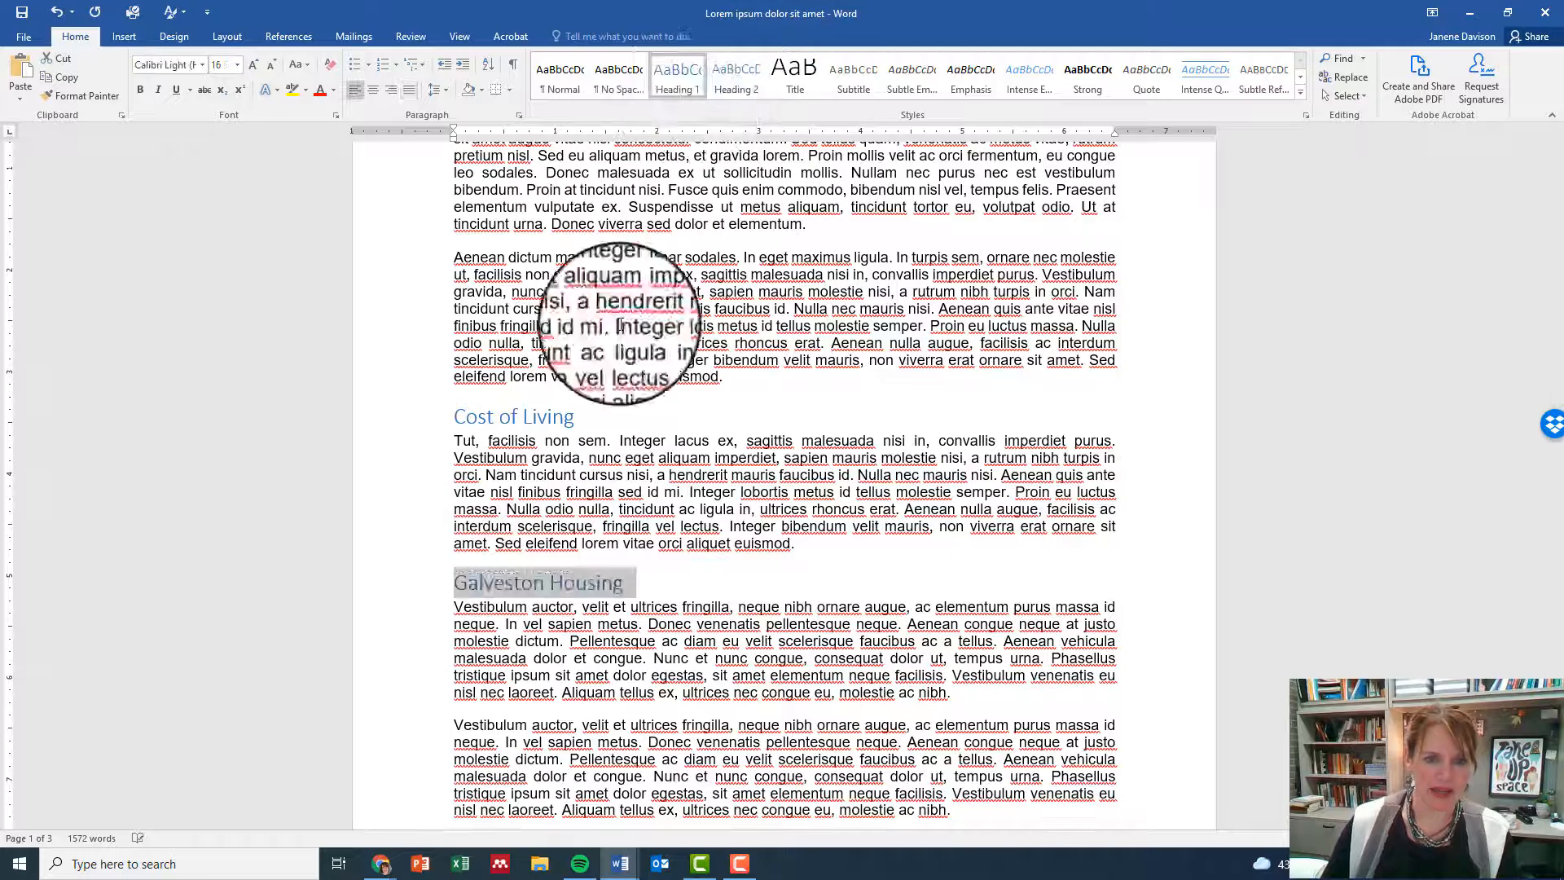
Add the line "Apartments" above the second "Vestibulum auctor" paragraph
{"action": "scroll", "coordinate": [489, 603], "scroll_direction": "down", "scroll_amount": 2}
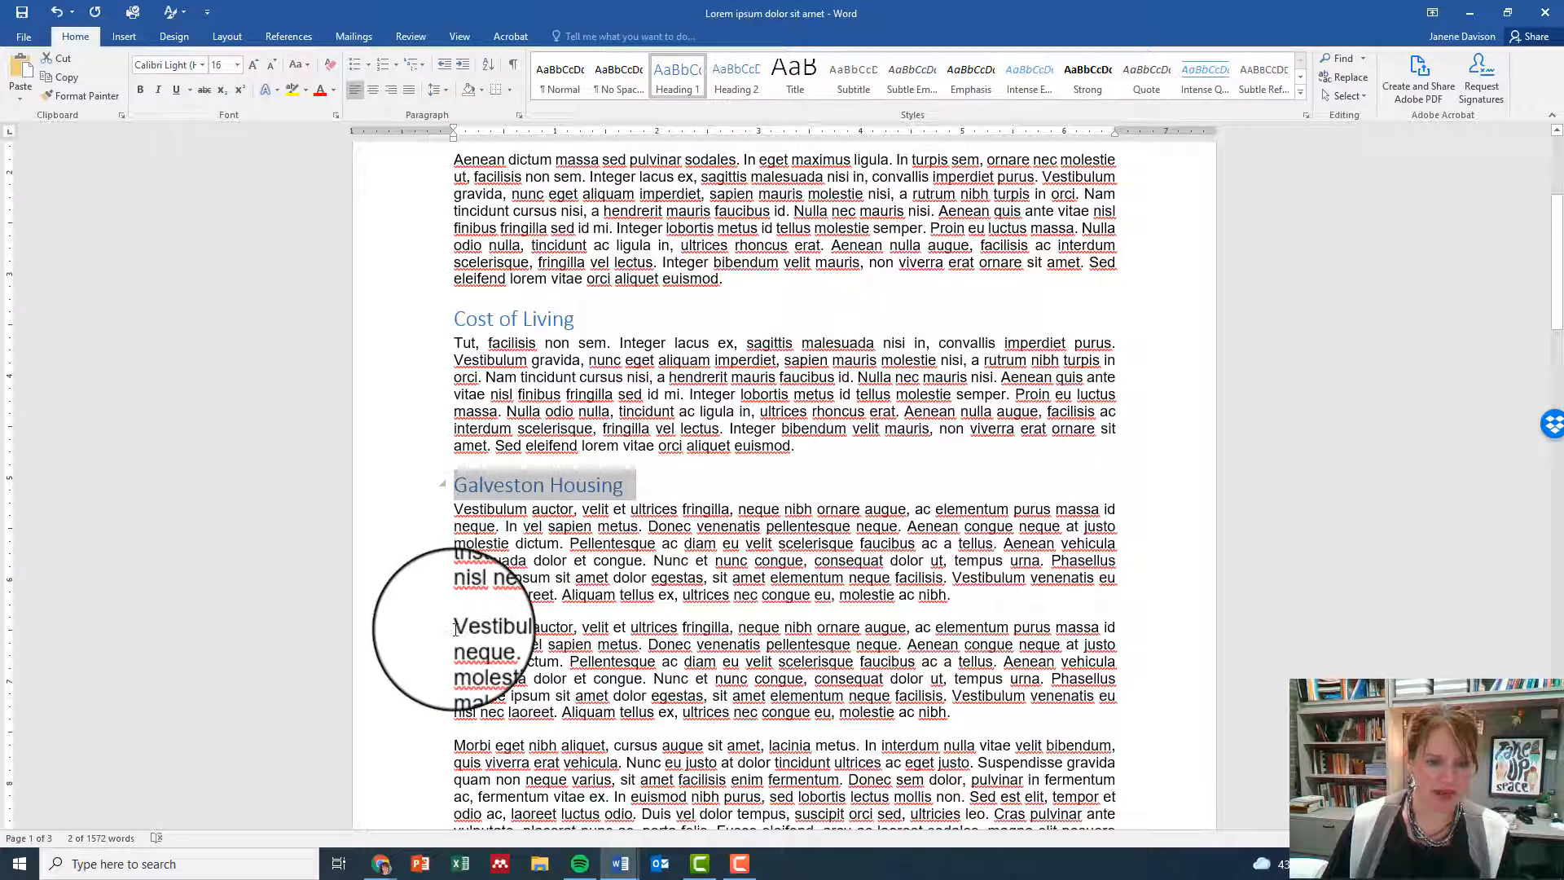
{"action": "left_click", "coordinate": [455, 627]}
{"action": "type", "text": "Apartments"}
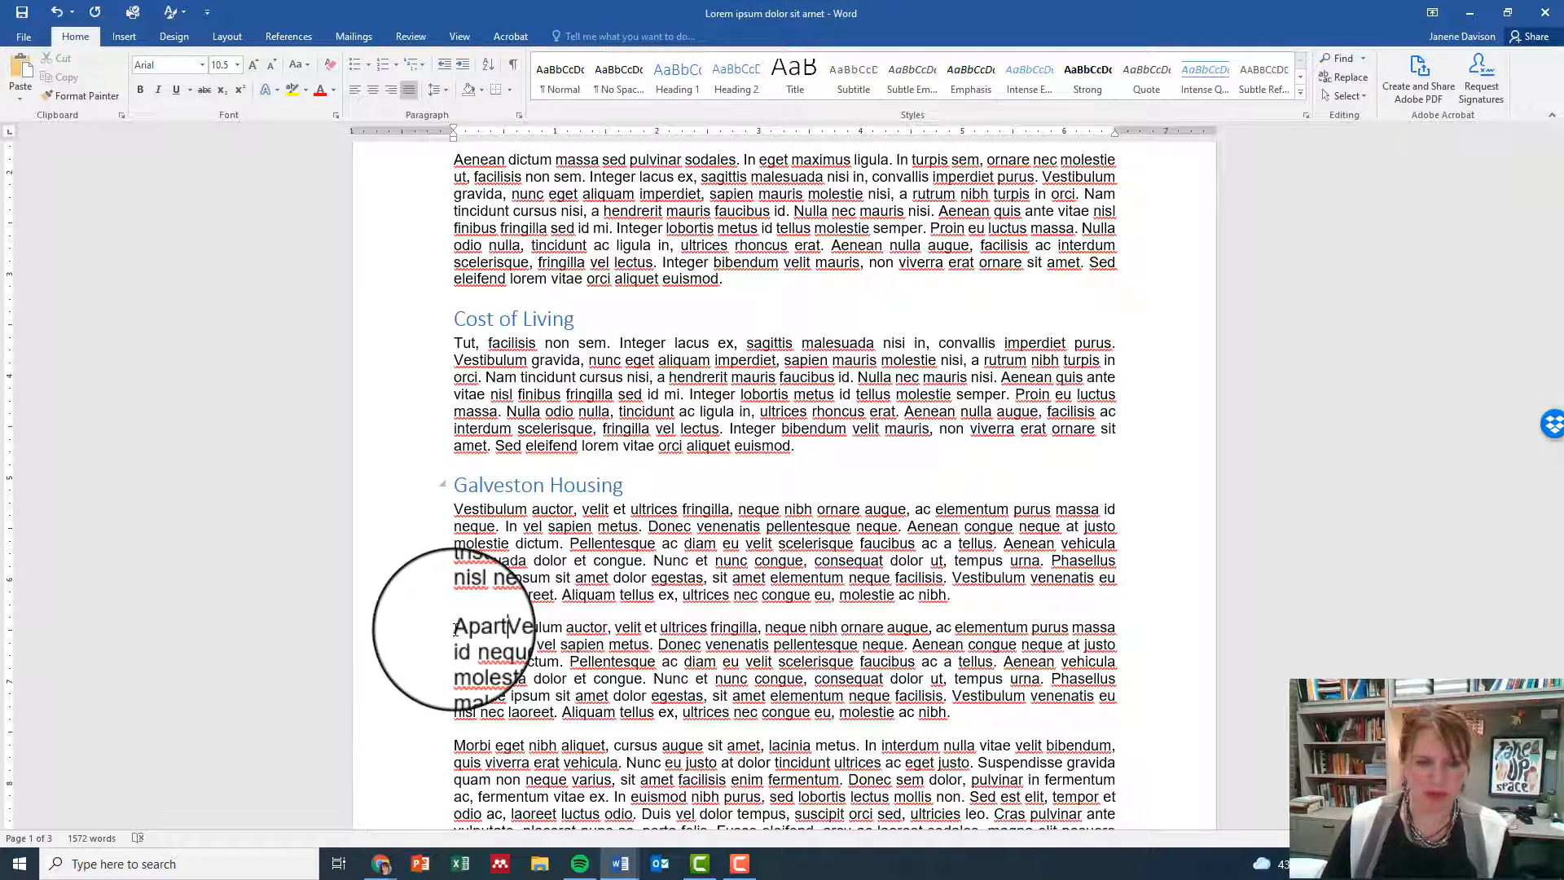
{"action": "key", "text": "Return"}
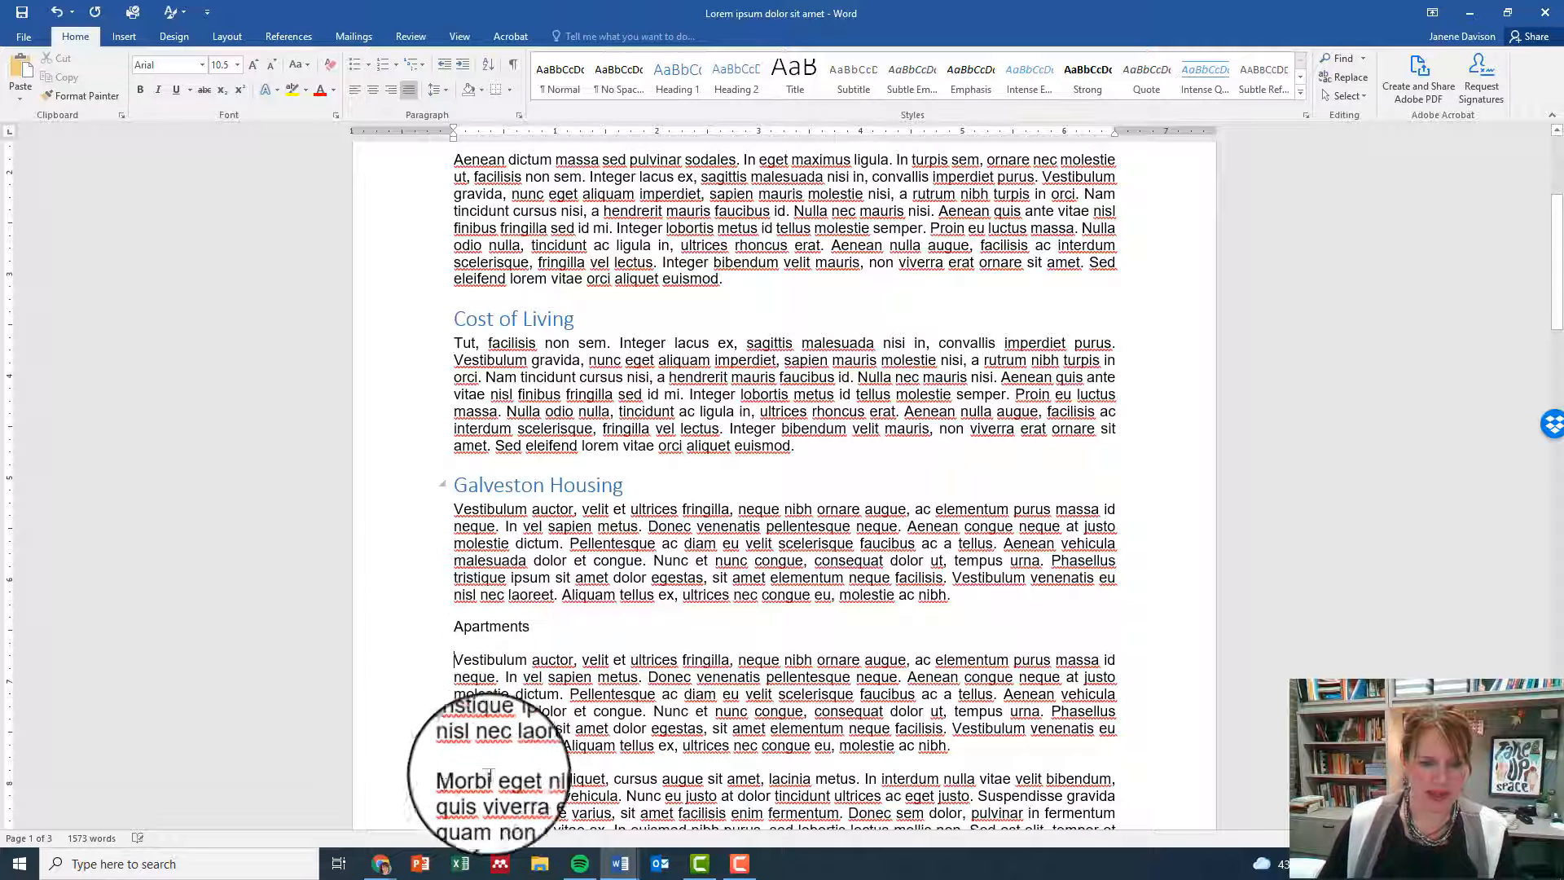
Add the line "Single-Family Homes" above the paragraph starting "Morbi eget nibh"
{"action": "type", "text": "Single="}
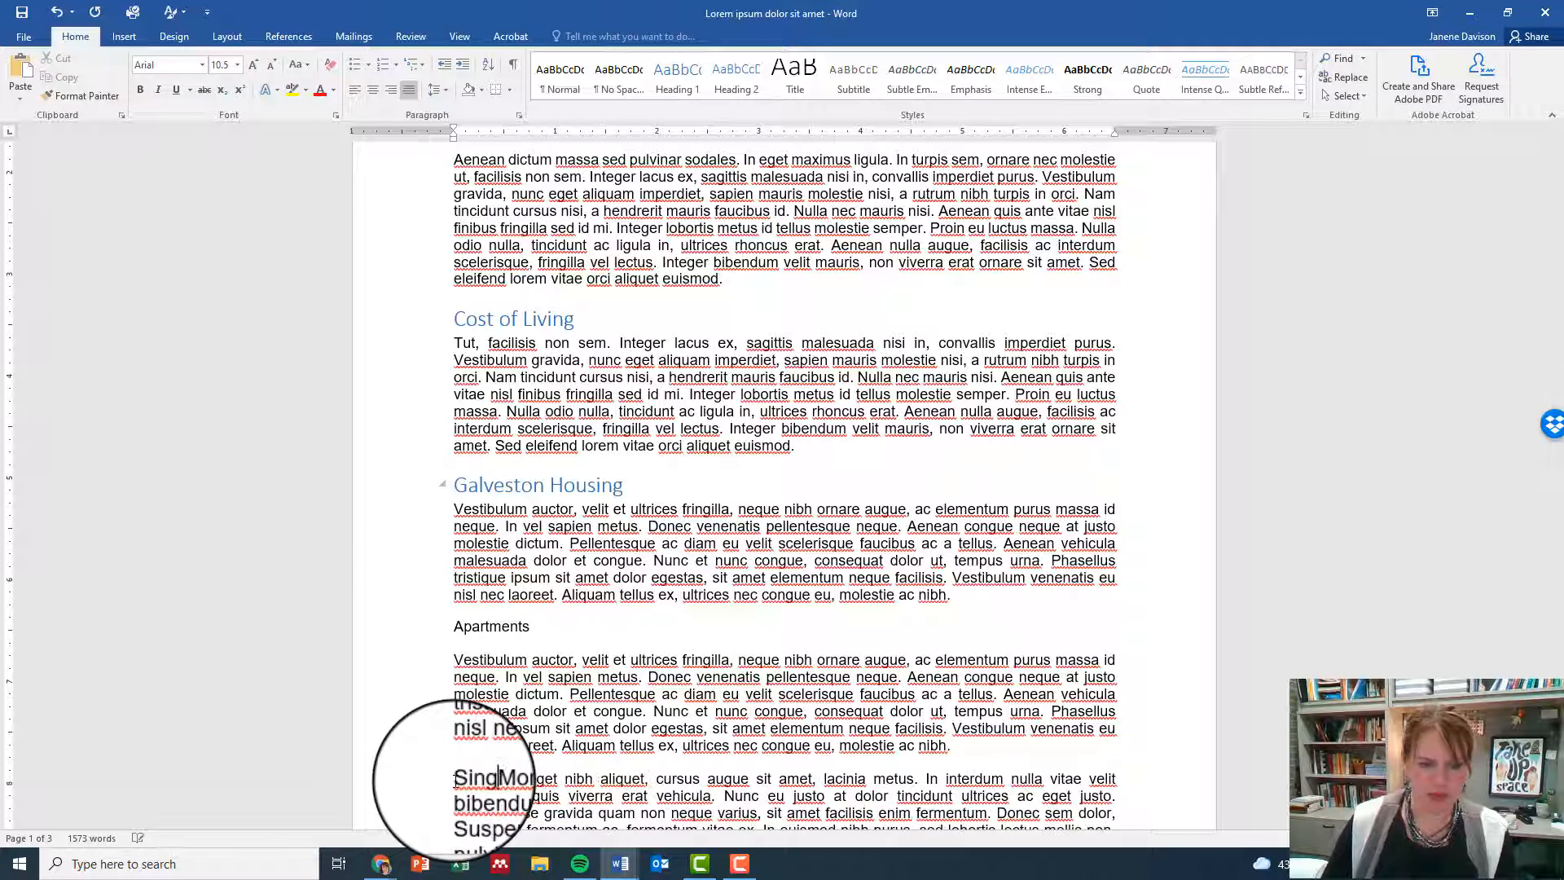
{"action": "key", "text": "BackSpace"}
{"action": "type", "text": "-Family Home"}
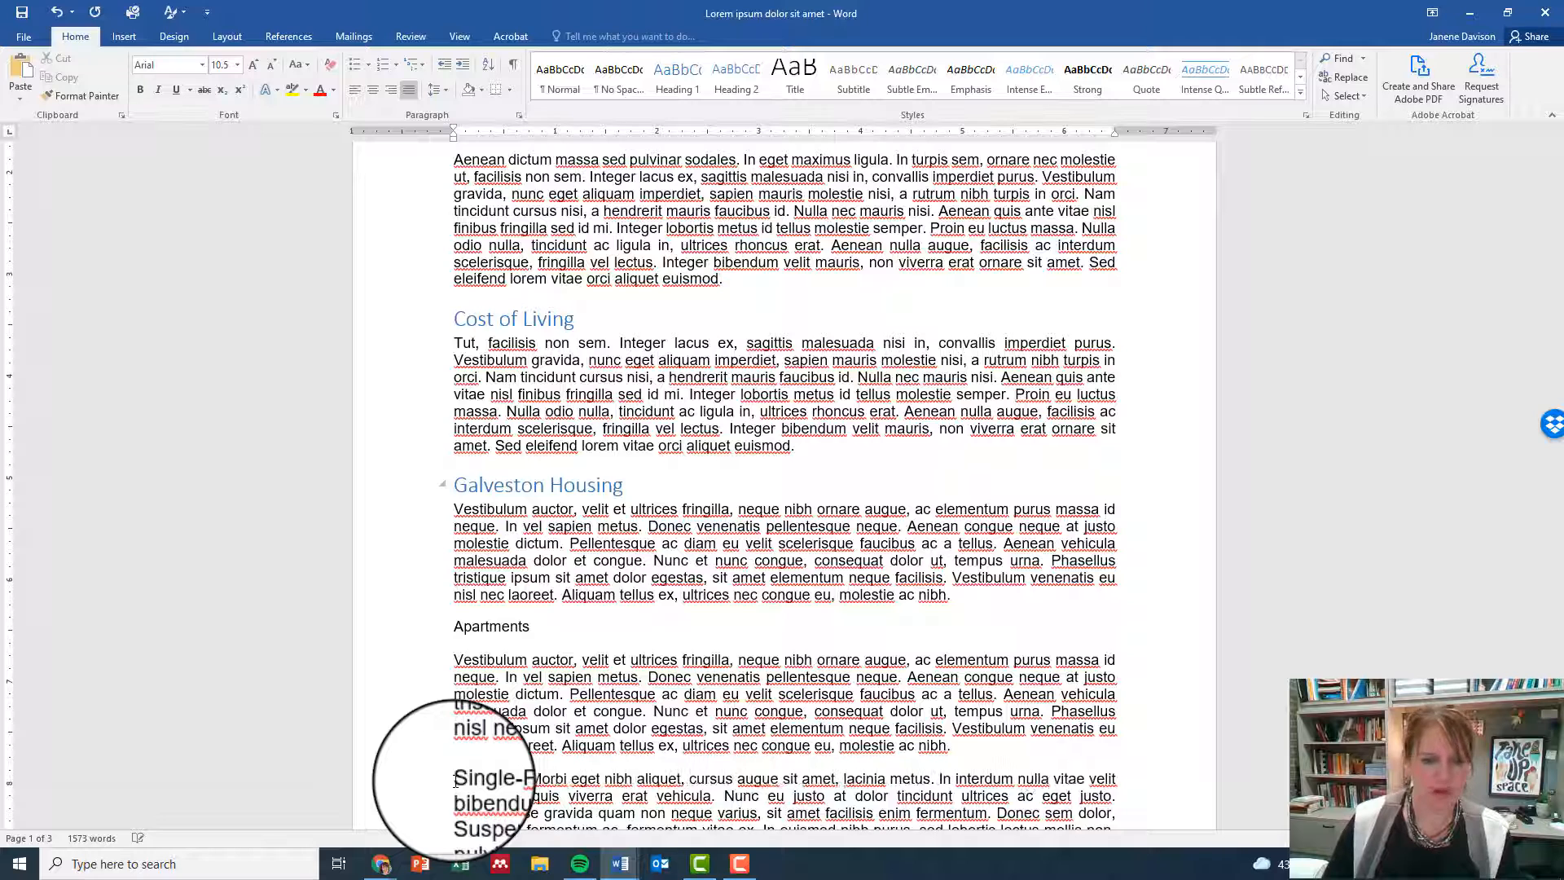
{"action": "type", "text": "s"}
{"action": "key", "text": "Return"}
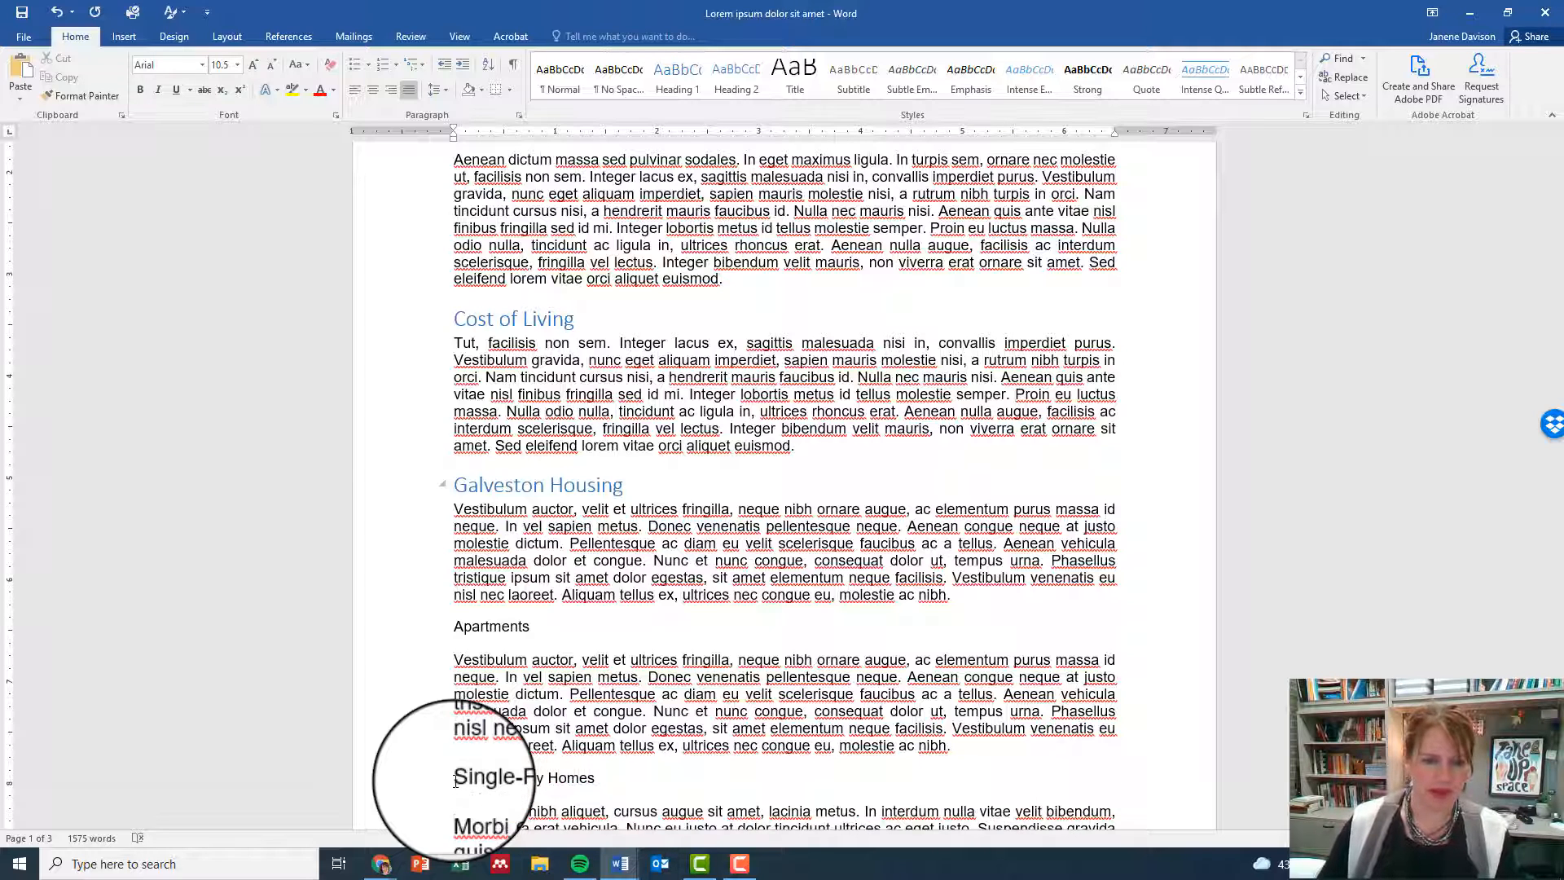
Format the Apartments and Single-Family Homes lines as subheadings with the Heading 2 style
{"action": "left_click", "coordinate": [429, 635]}
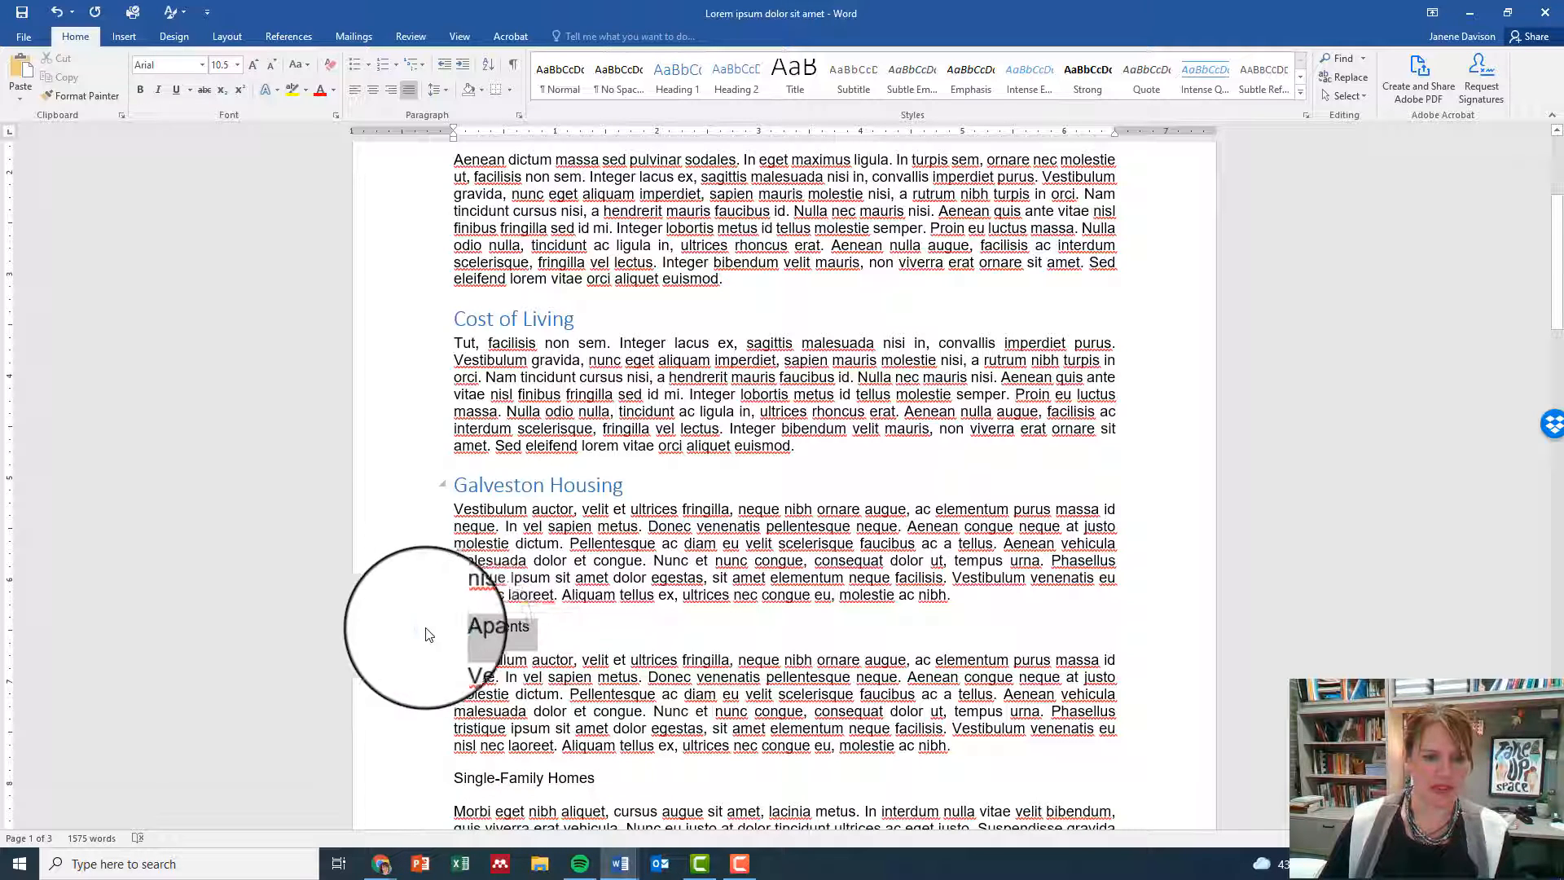
{"action": "left_click", "coordinate": [670, 92]}
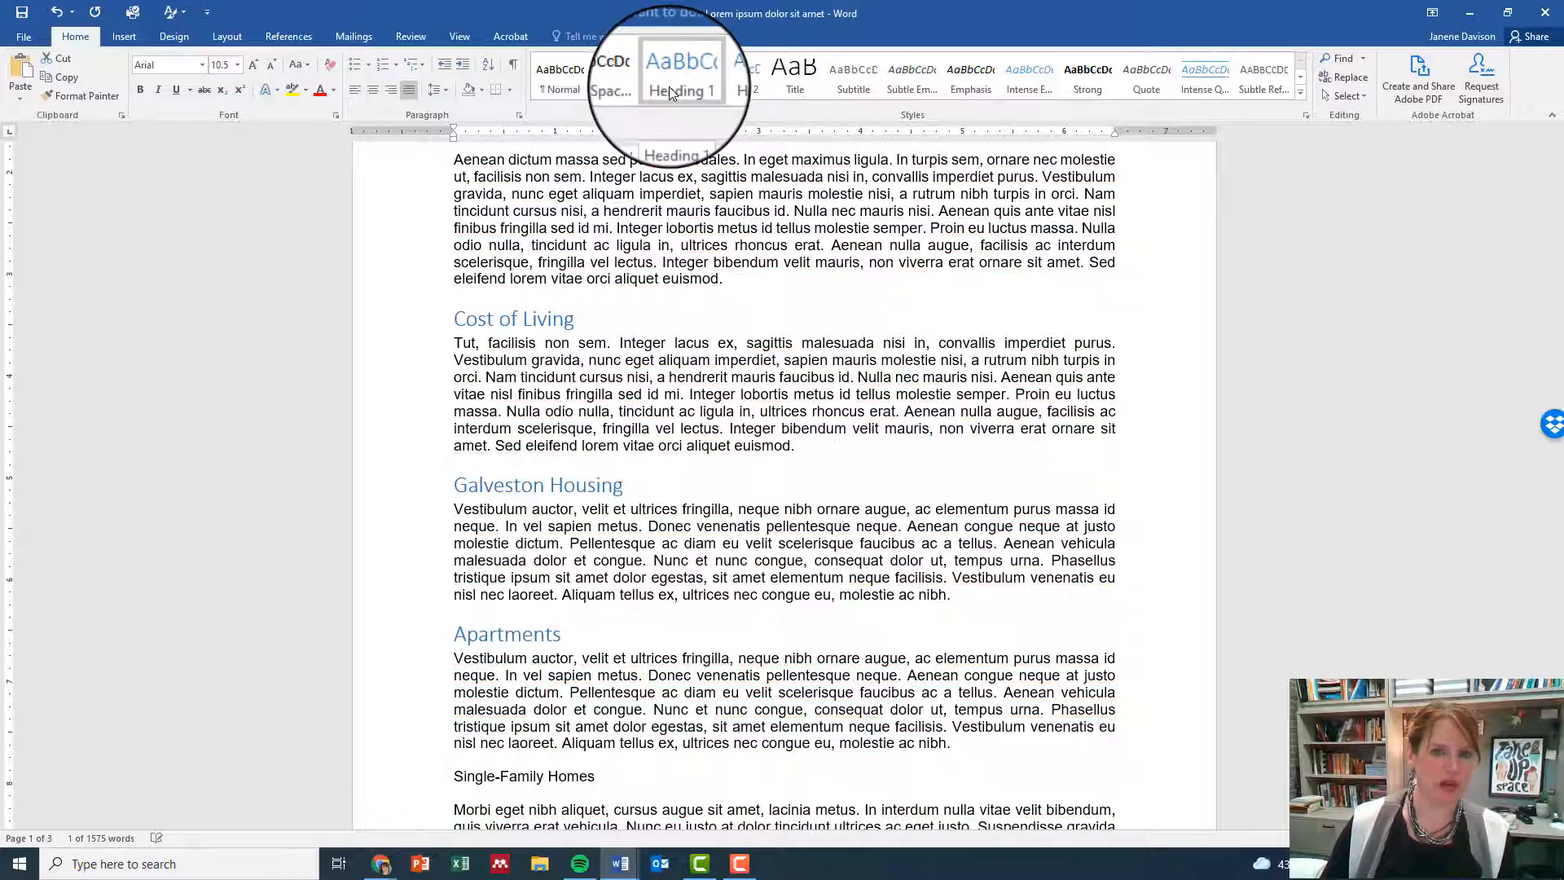
{"action": "left_click", "coordinate": [737, 82]}
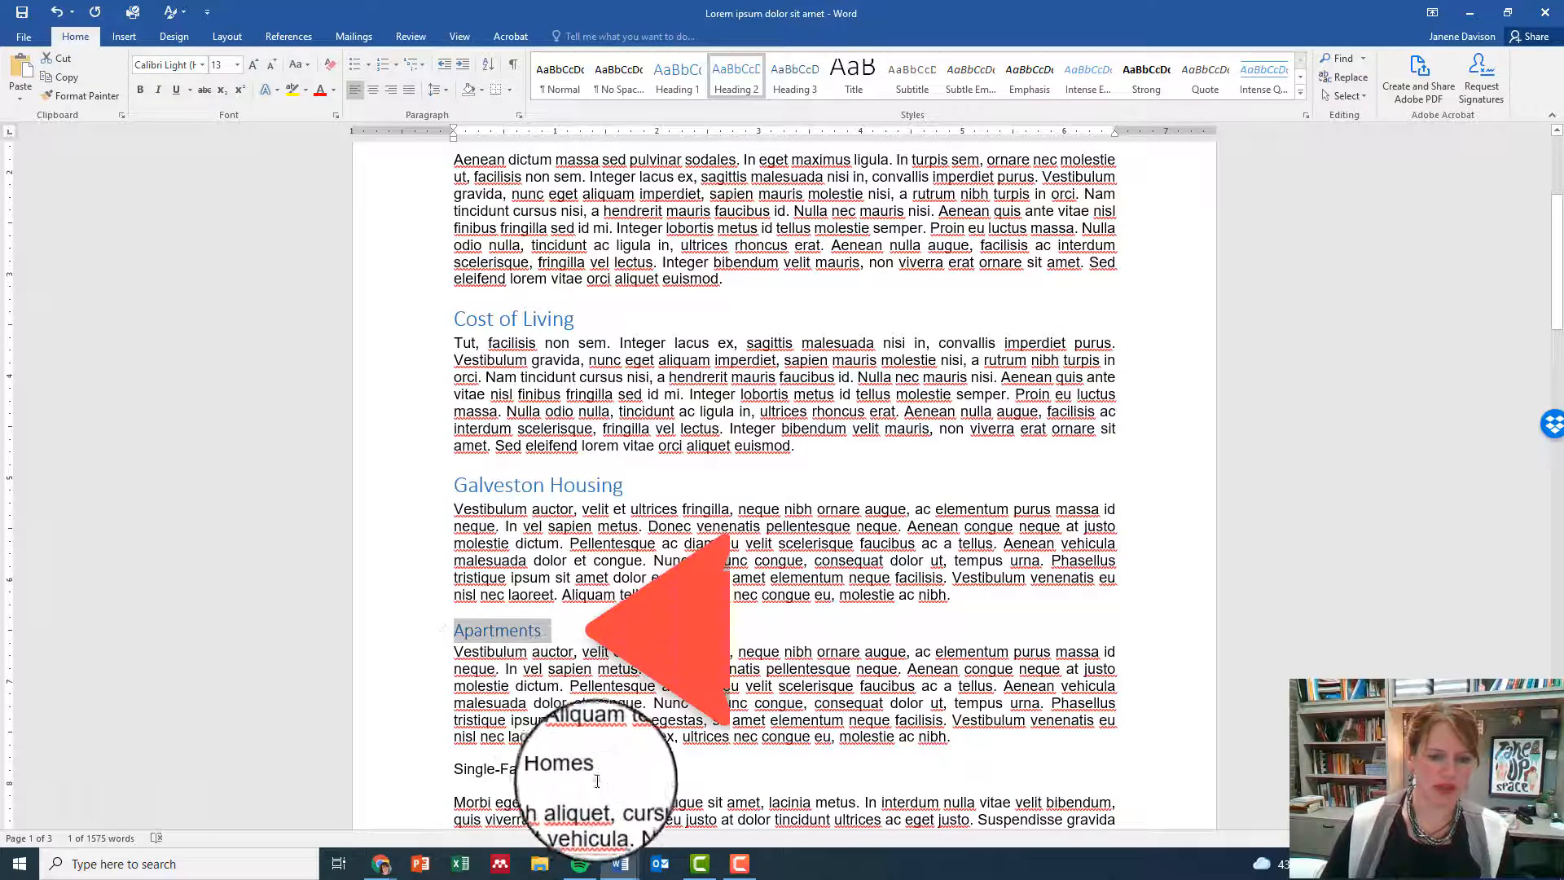
{"action": "left_click", "coordinate": [432, 769]}
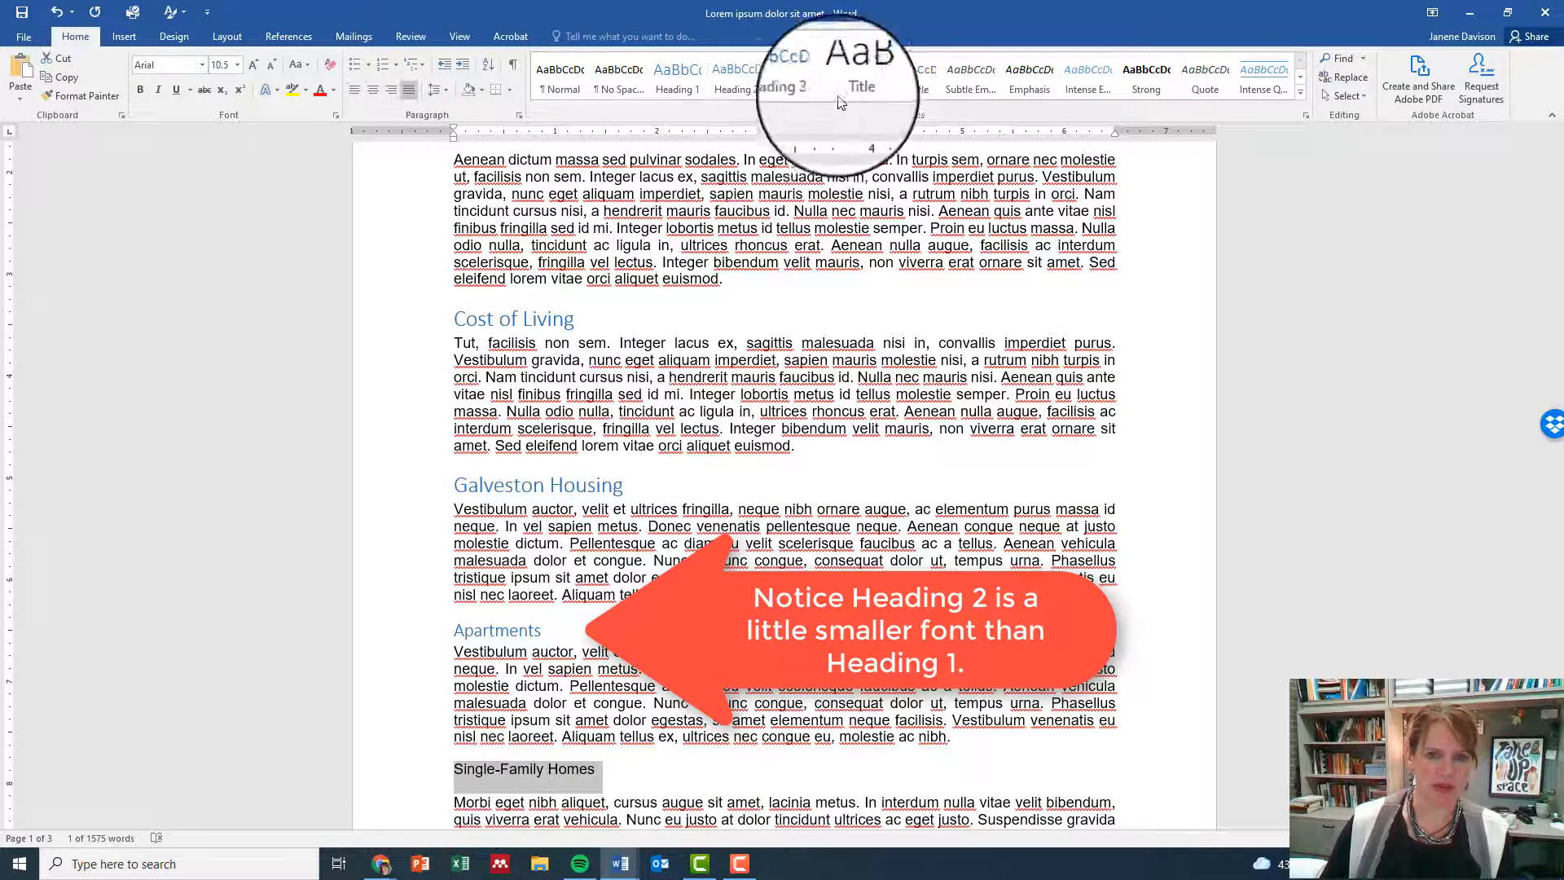
{"action": "left_click", "coordinate": [735, 95]}
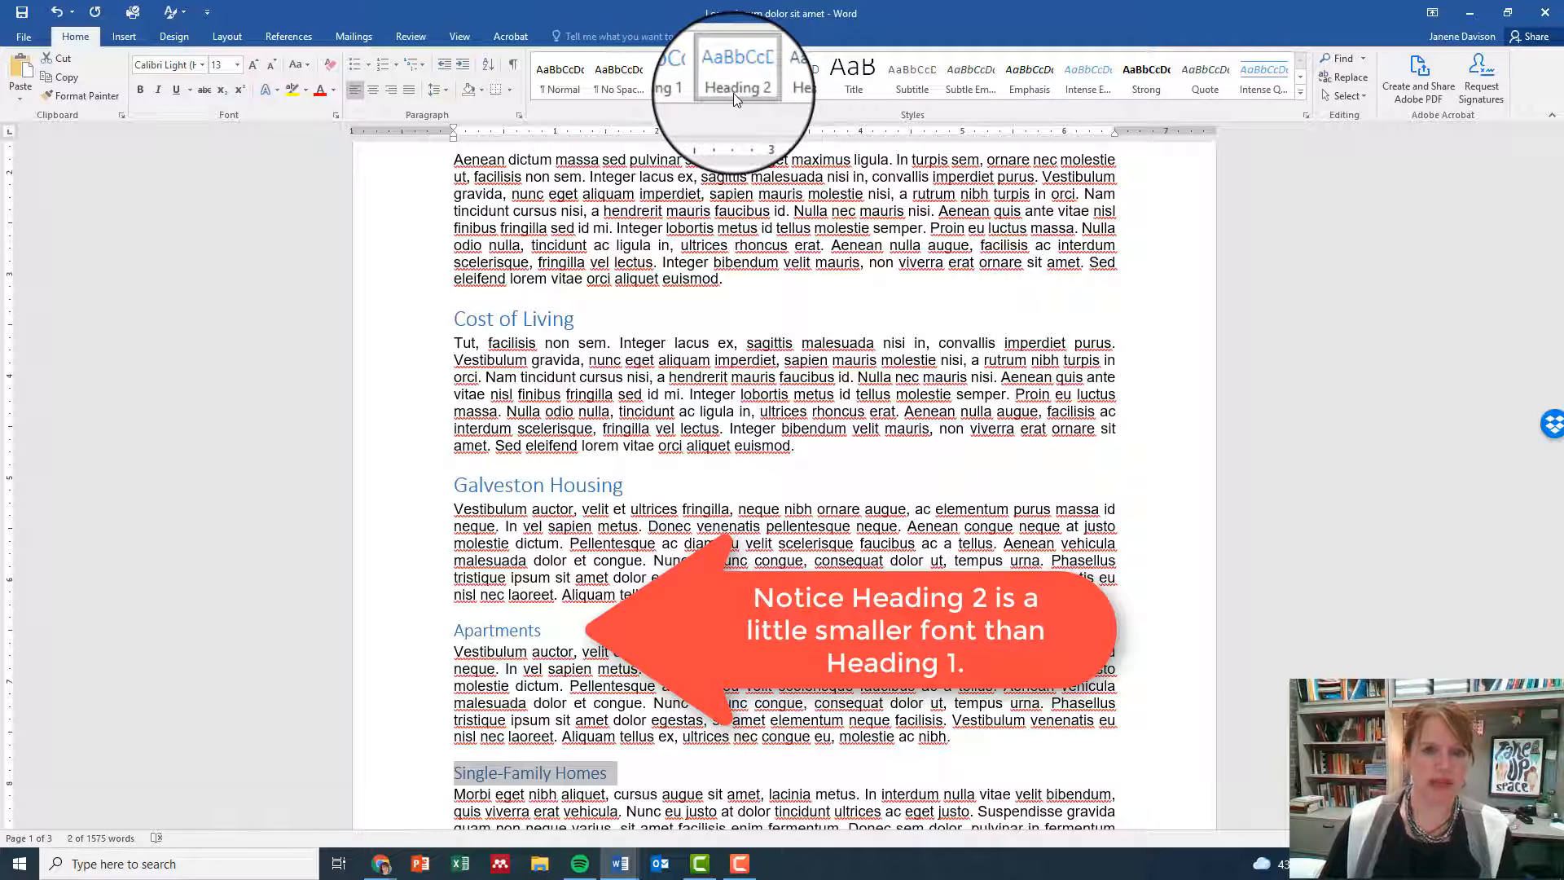
Show the Navigation Pane listing the document's headings
{"action": "scroll", "coordinate": [745, 299], "scroll_direction": "down", "scroll_amount": 1}
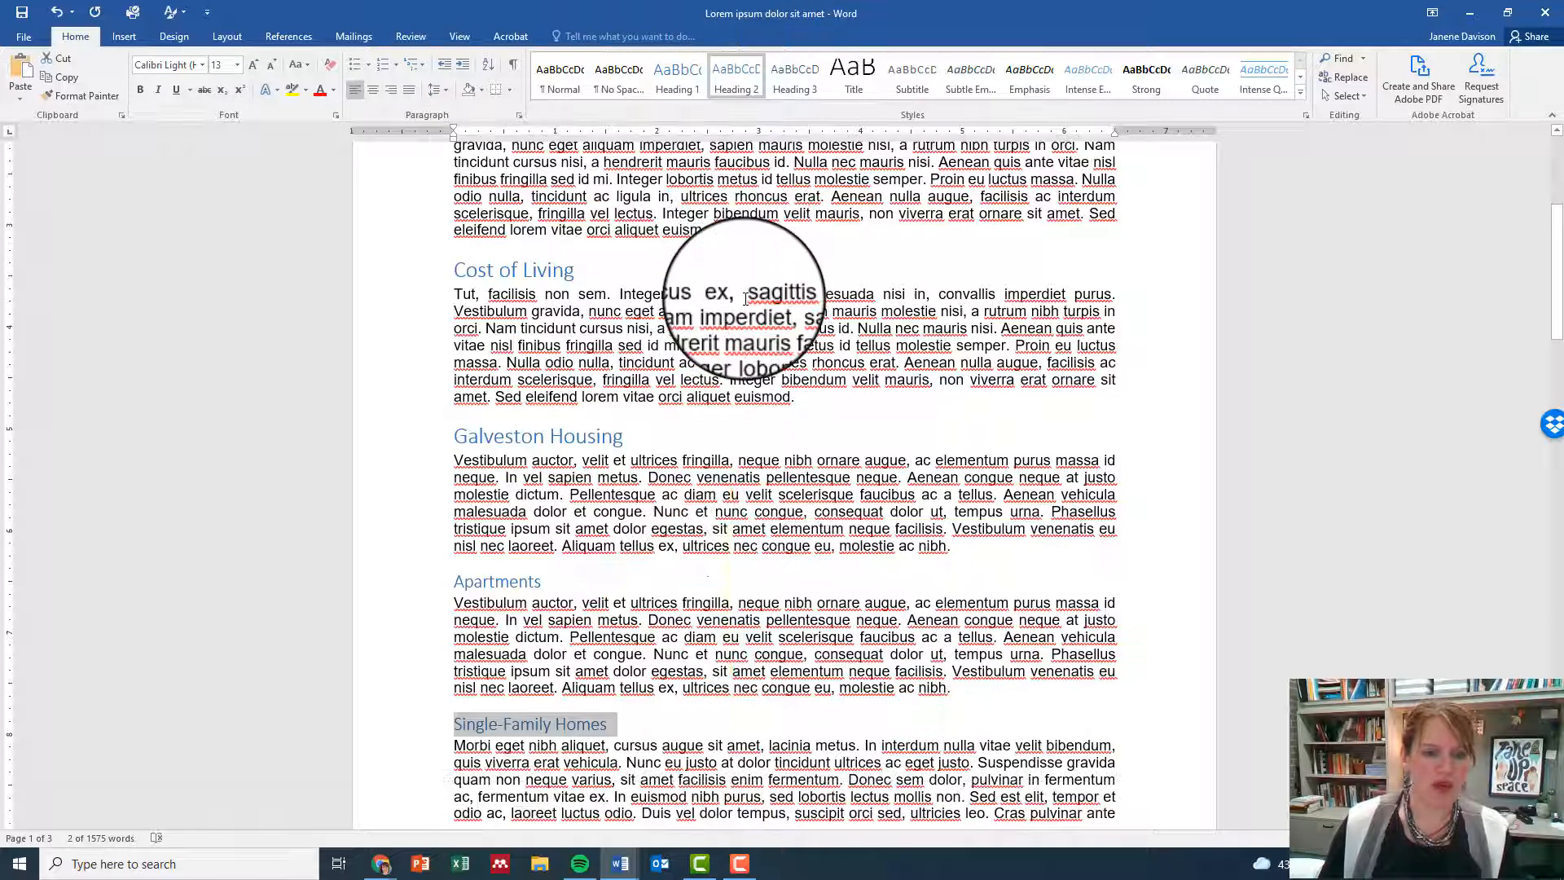
{"action": "scroll", "coordinate": [746, 299], "scroll_direction": "up", "scroll_amount": 3}
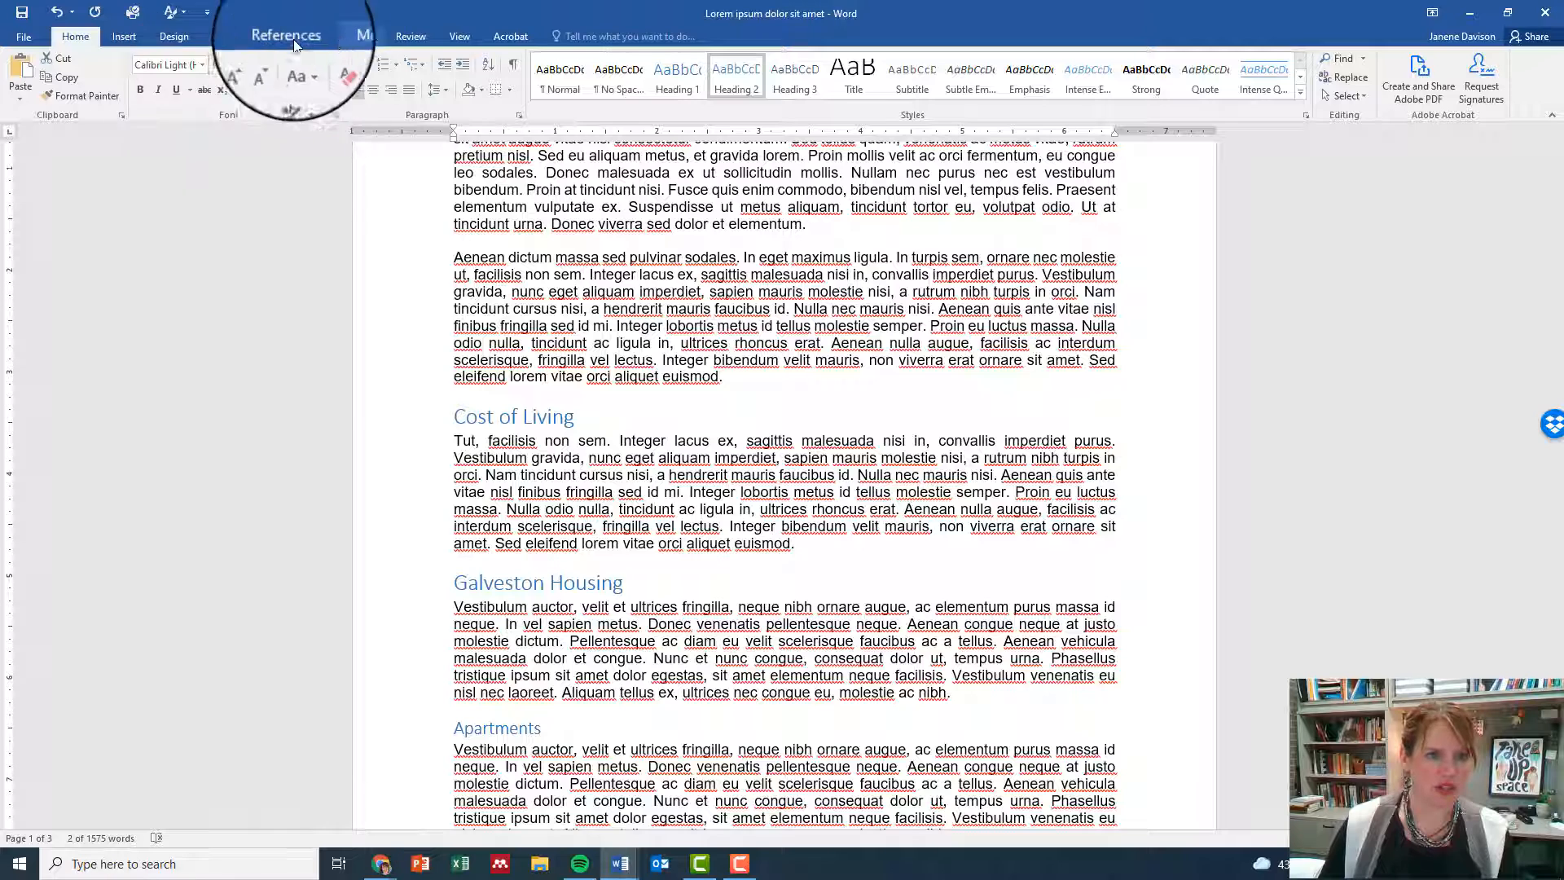
{"action": "left_click", "coordinate": [448, 36]}
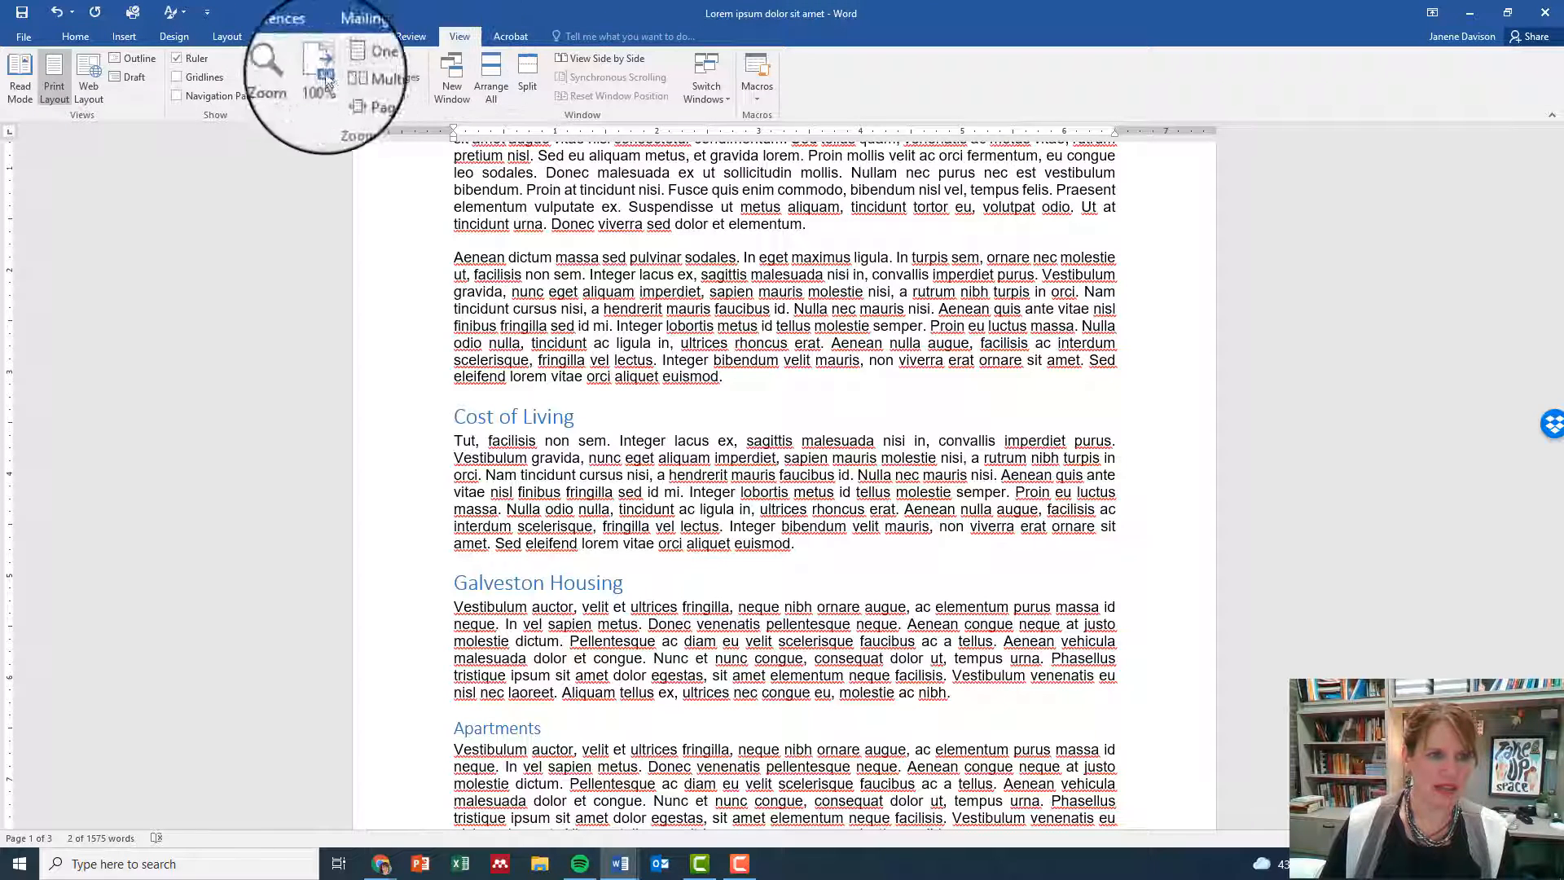
{"action": "left_click", "coordinate": [226, 93]}
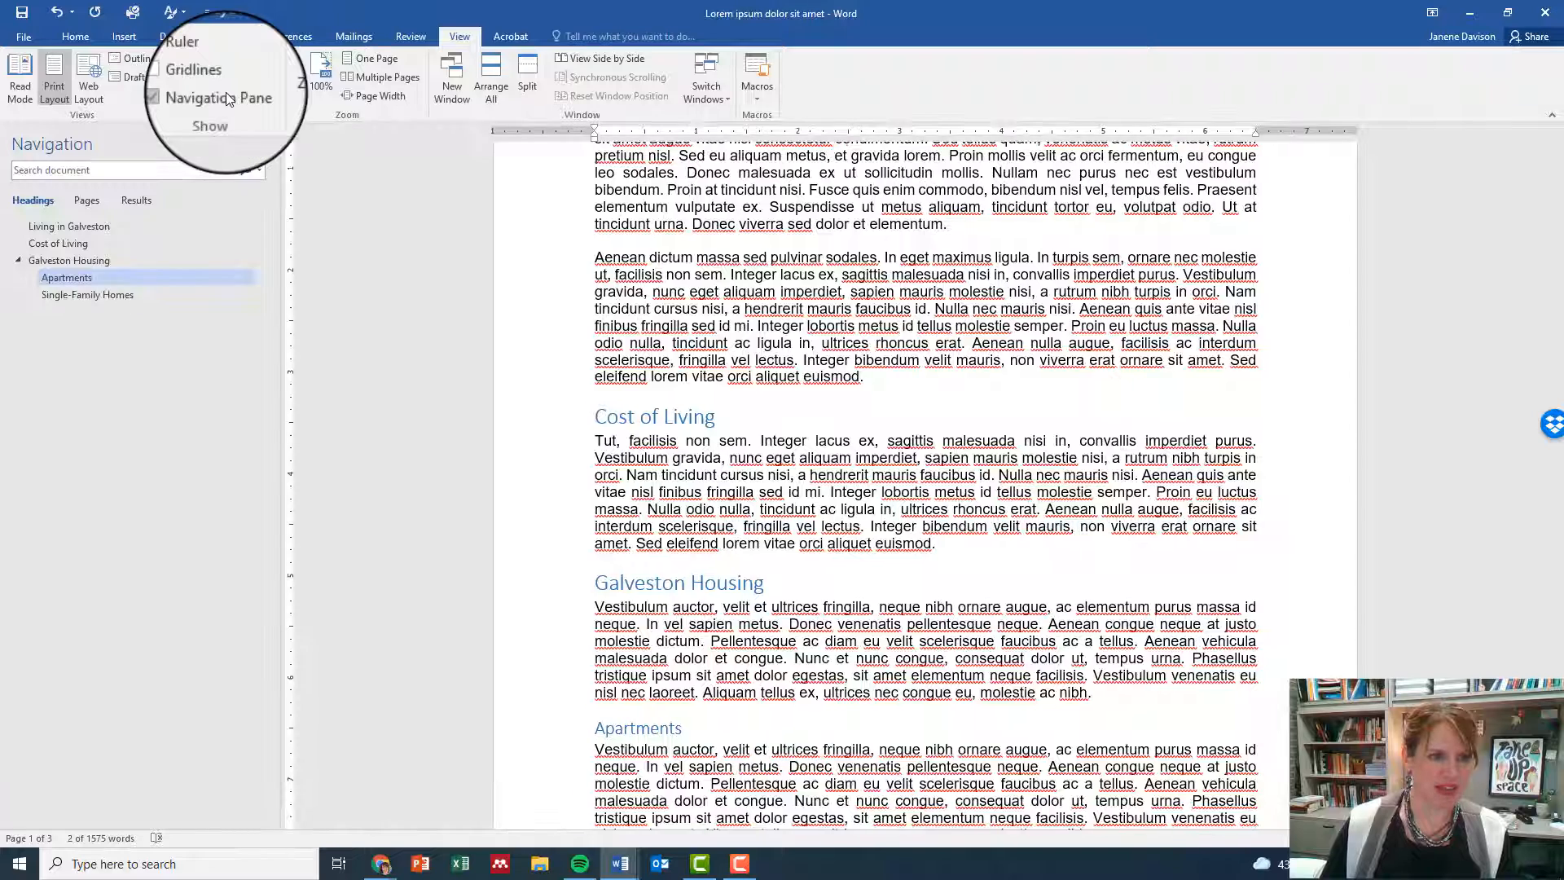
Jump through the document by its headings: Living in Galveston, Cost of Living, Single-Family Homes, Apartments and Galveston Housing
{"action": "left_click", "coordinate": [67, 227]}
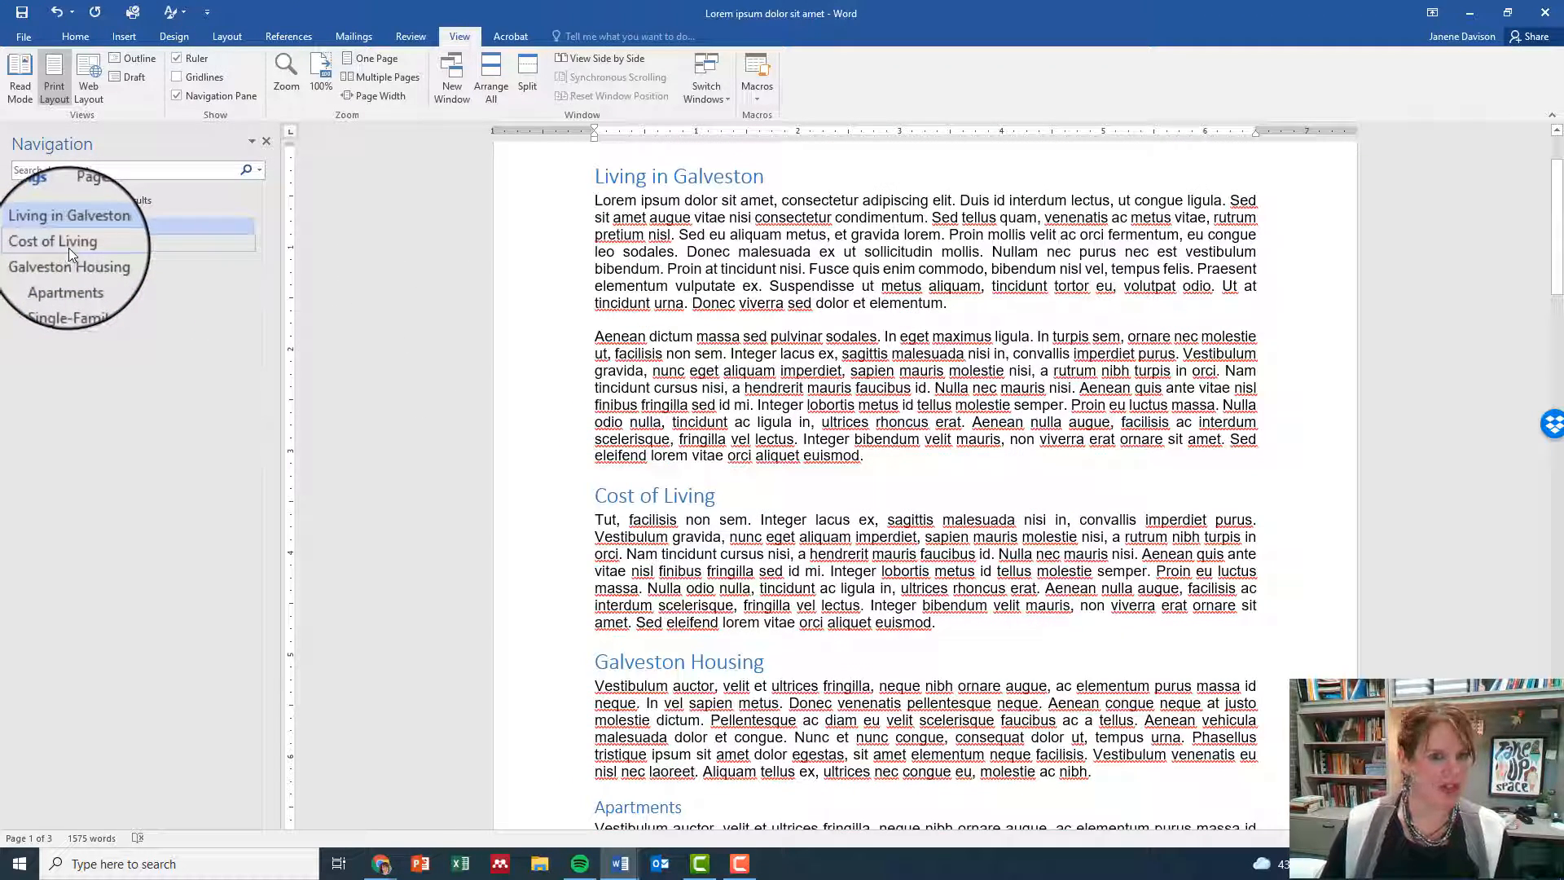
{"action": "left_click", "coordinate": [68, 248]}
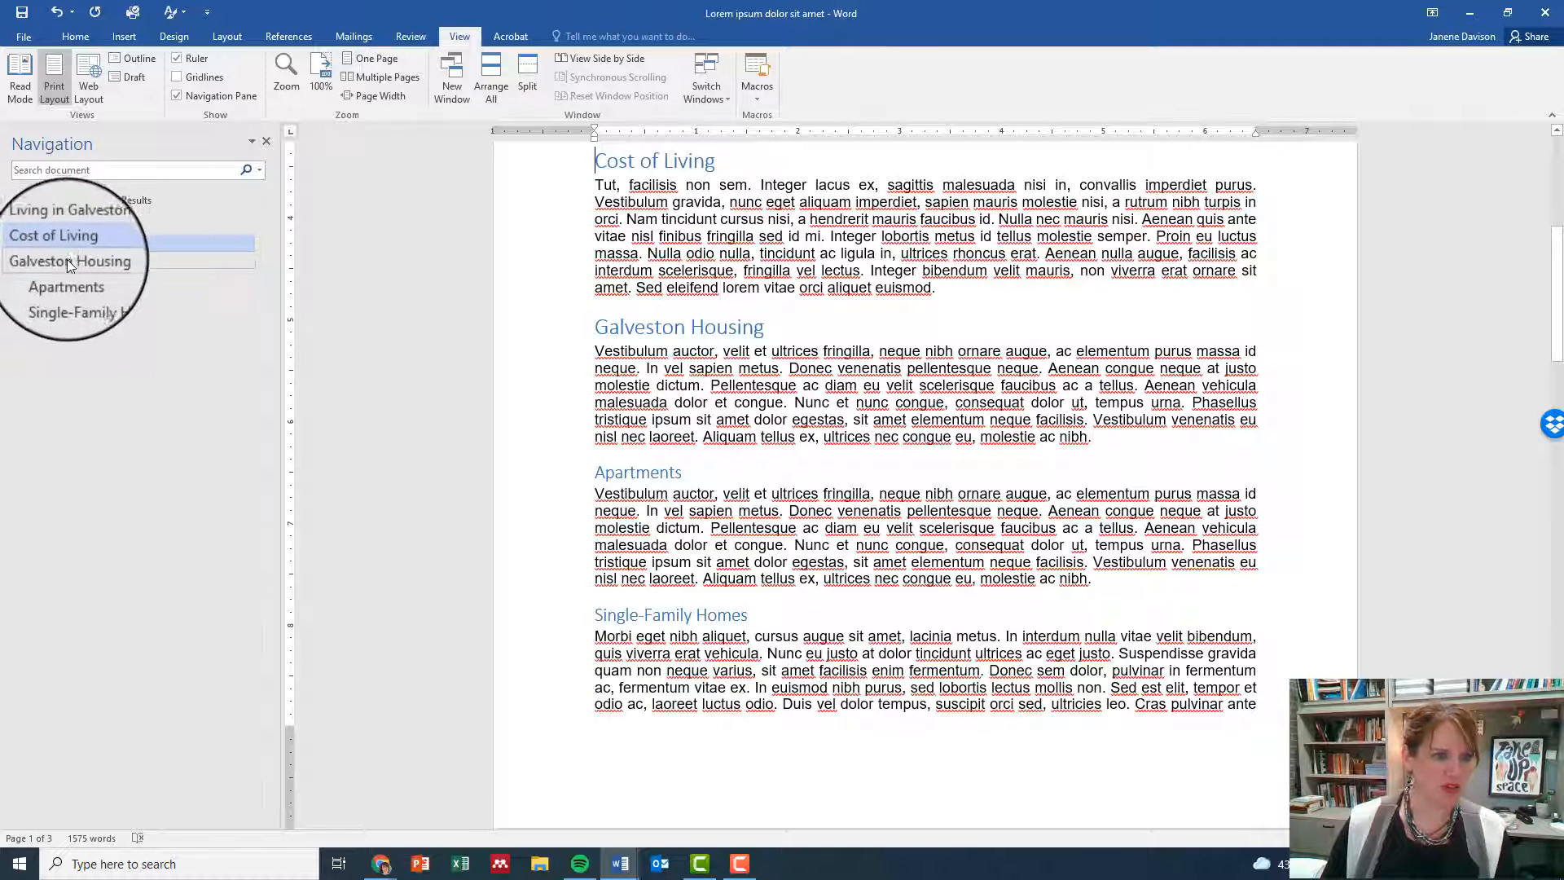
{"action": "left_click", "coordinate": [66, 291]}
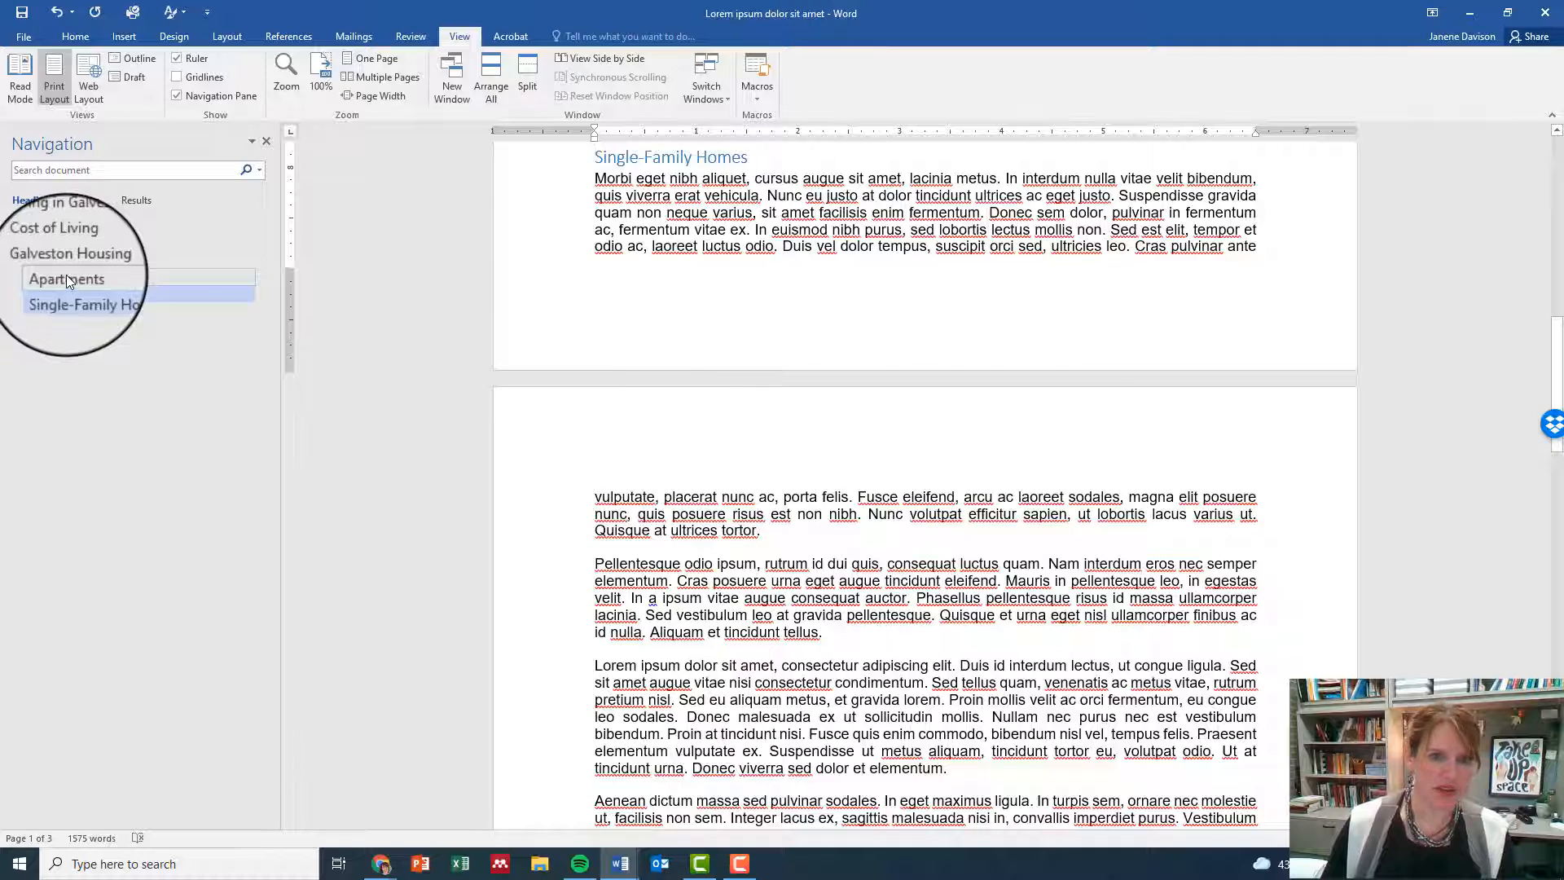
{"action": "left_click", "coordinate": [66, 276]}
{"action": "left_click", "coordinate": [61, 259]}
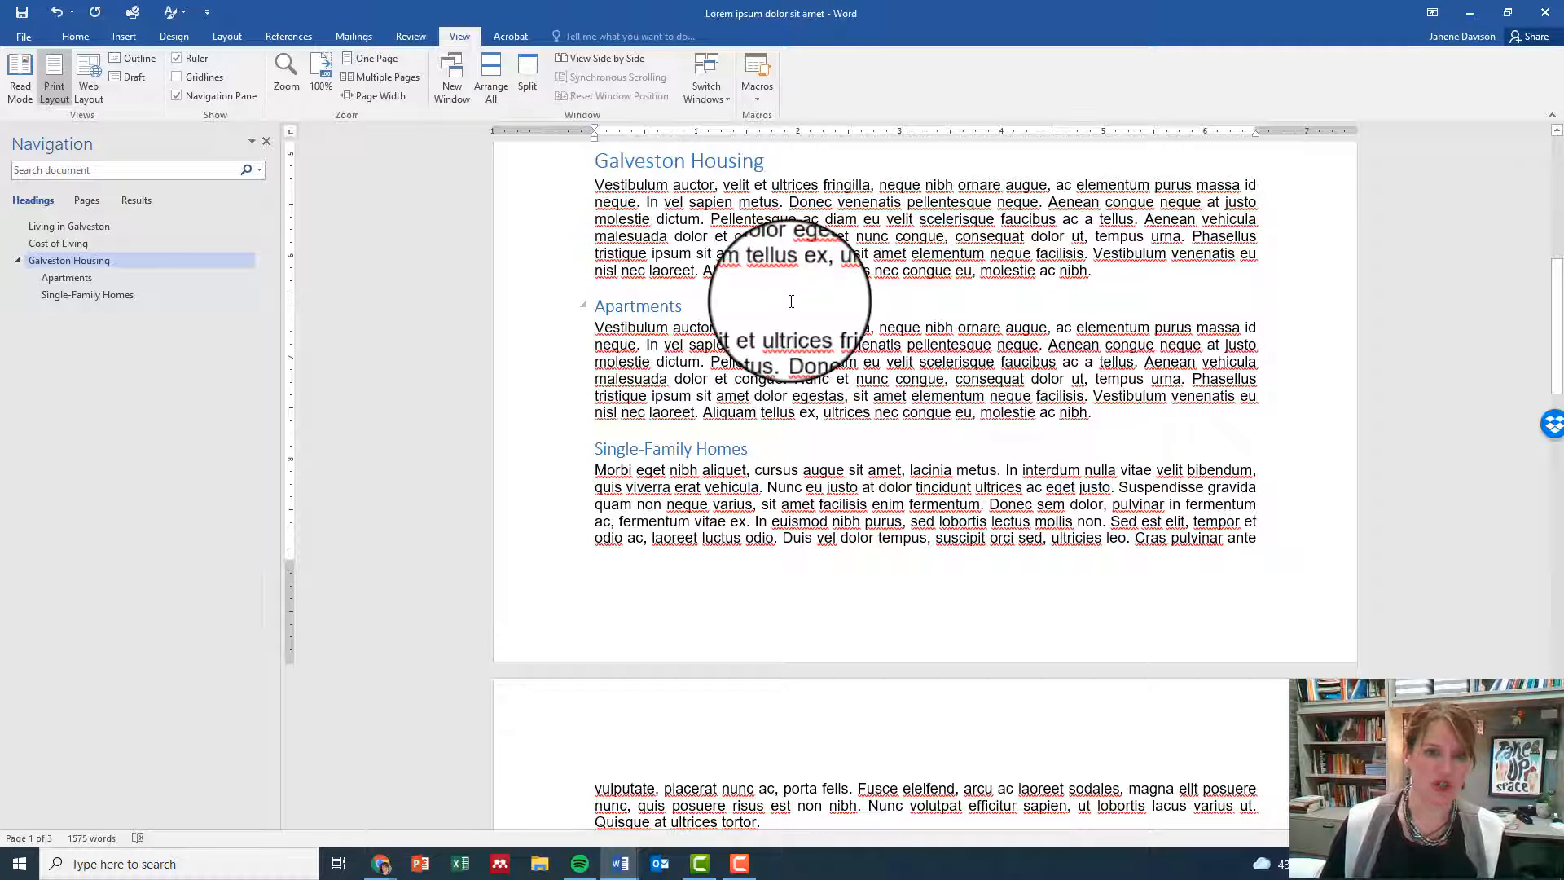
Add page numbers at the bottom of the pages in the Plain Number 3 style and return to the body text
{"action": "scroll", "coordinate": [791, 302], "scroll_direction": "up", "scroll_amount": 10}
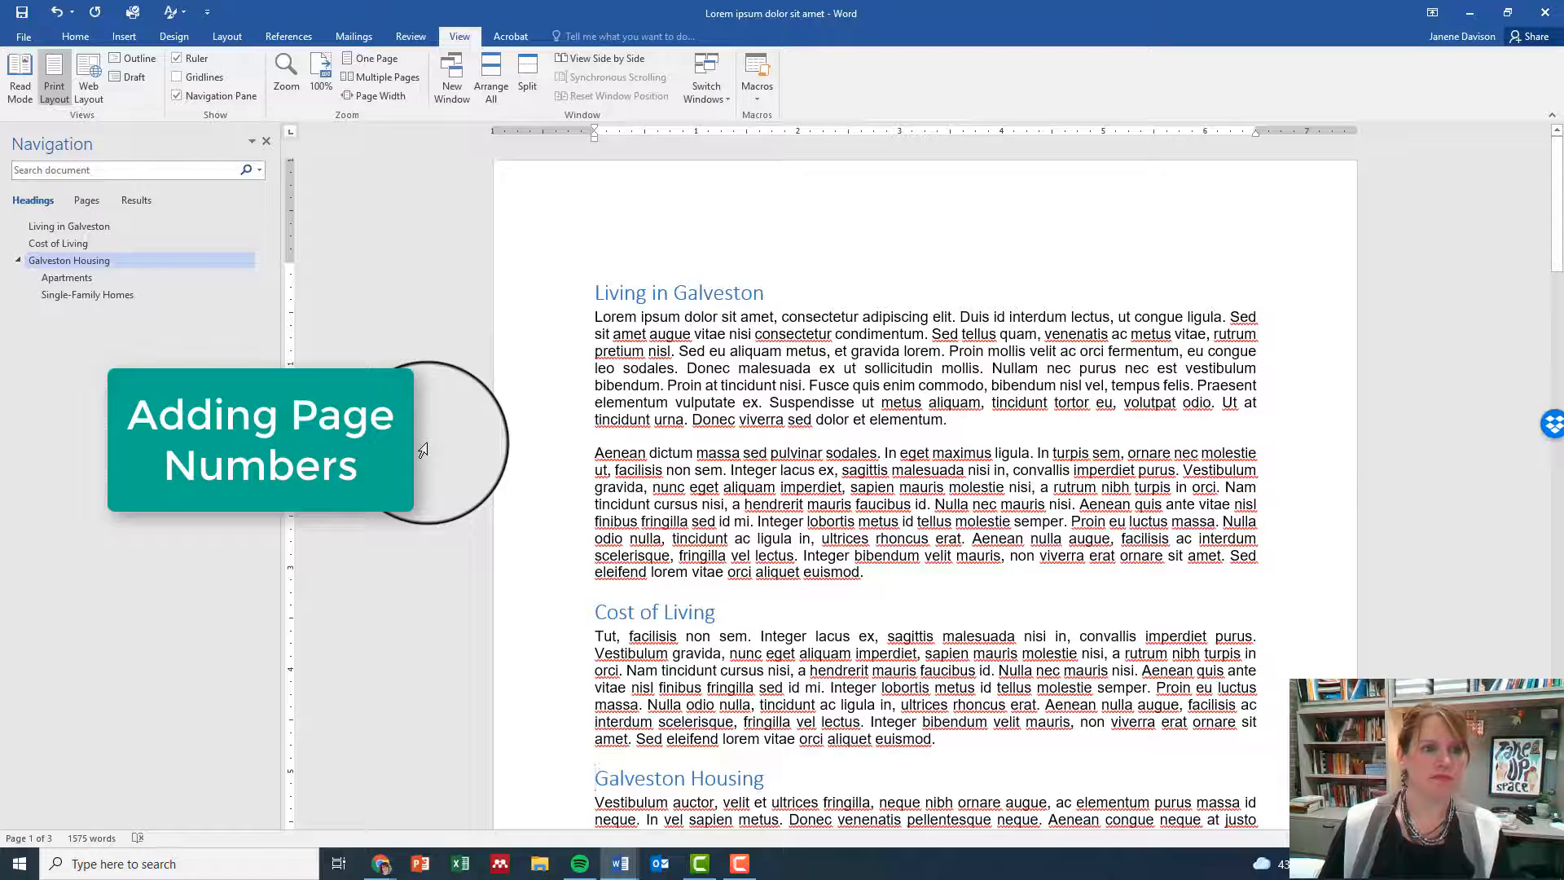
{"action": "left_click", "coordinate": [122, 34]}
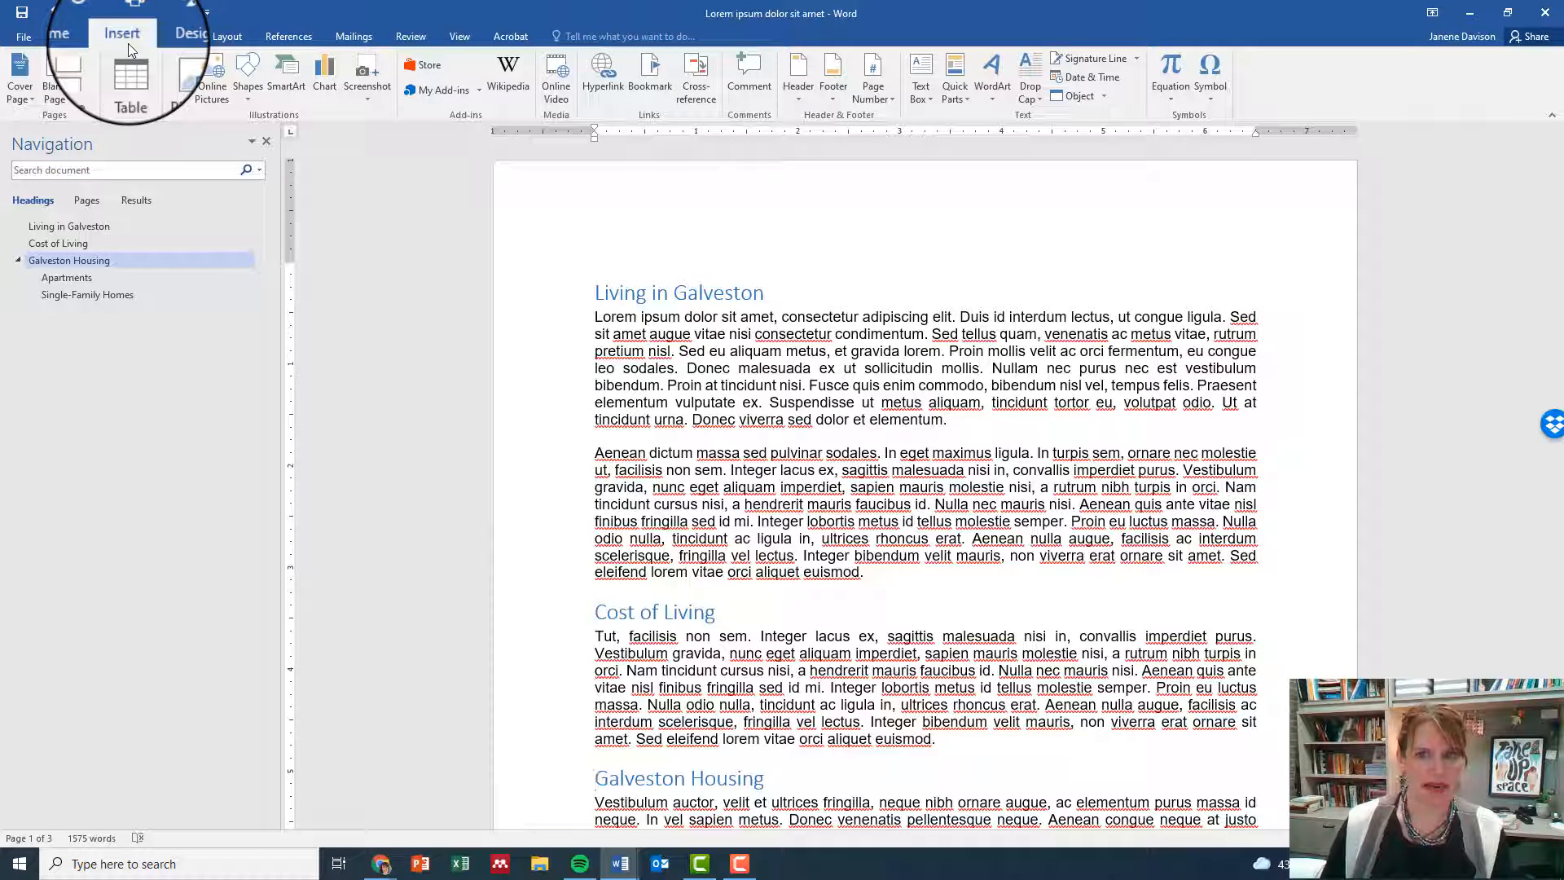
{"action": "left_click", "coordinate": [887, 102]}
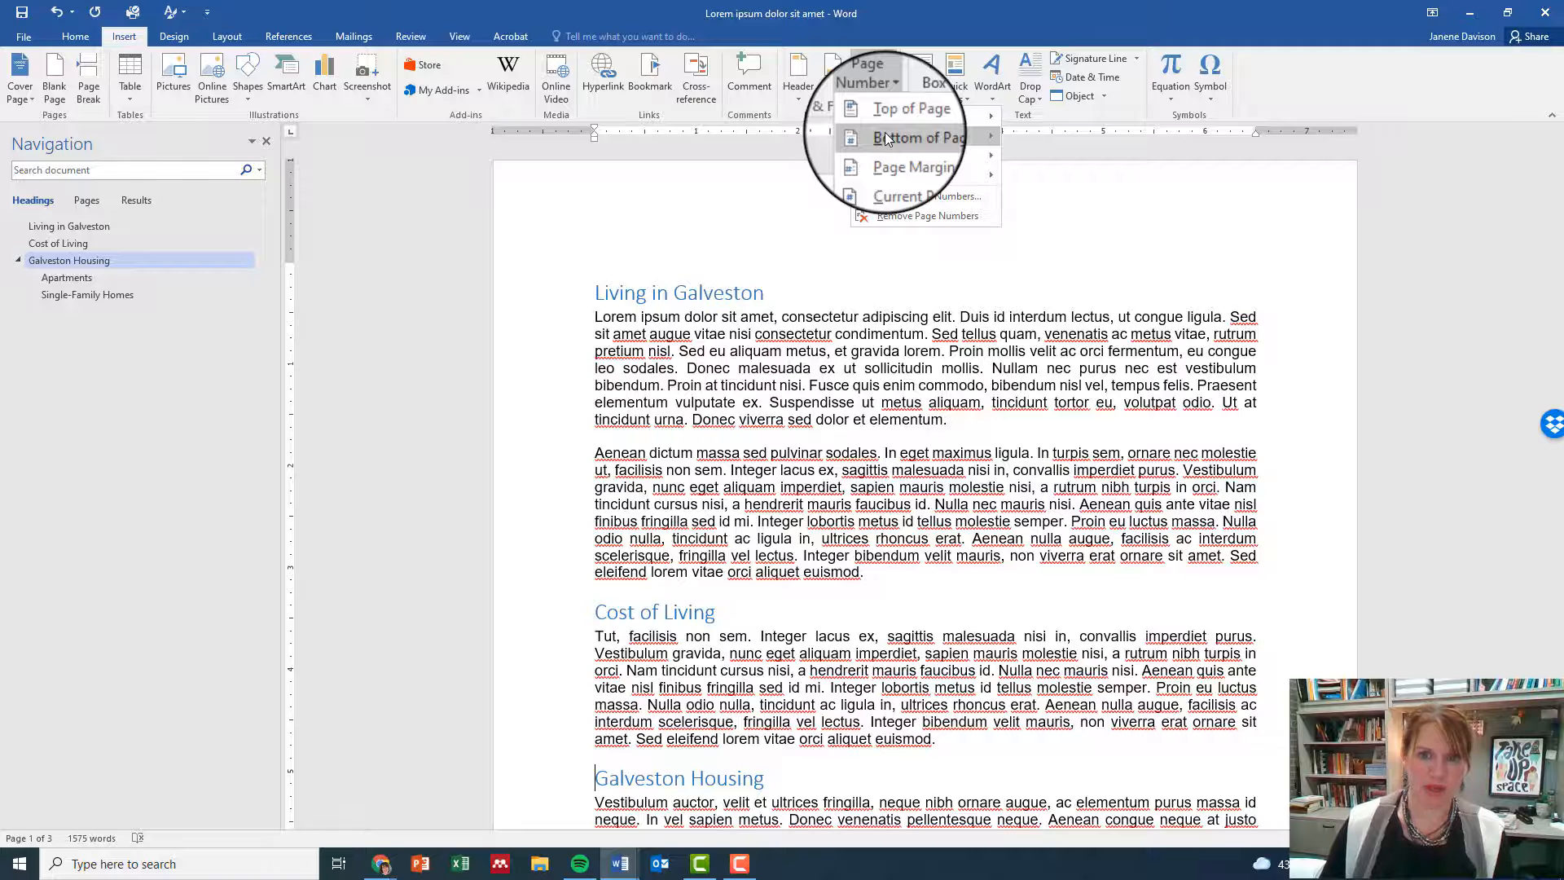
{"action": "mouse_move", "coordinate": [888, 139]}
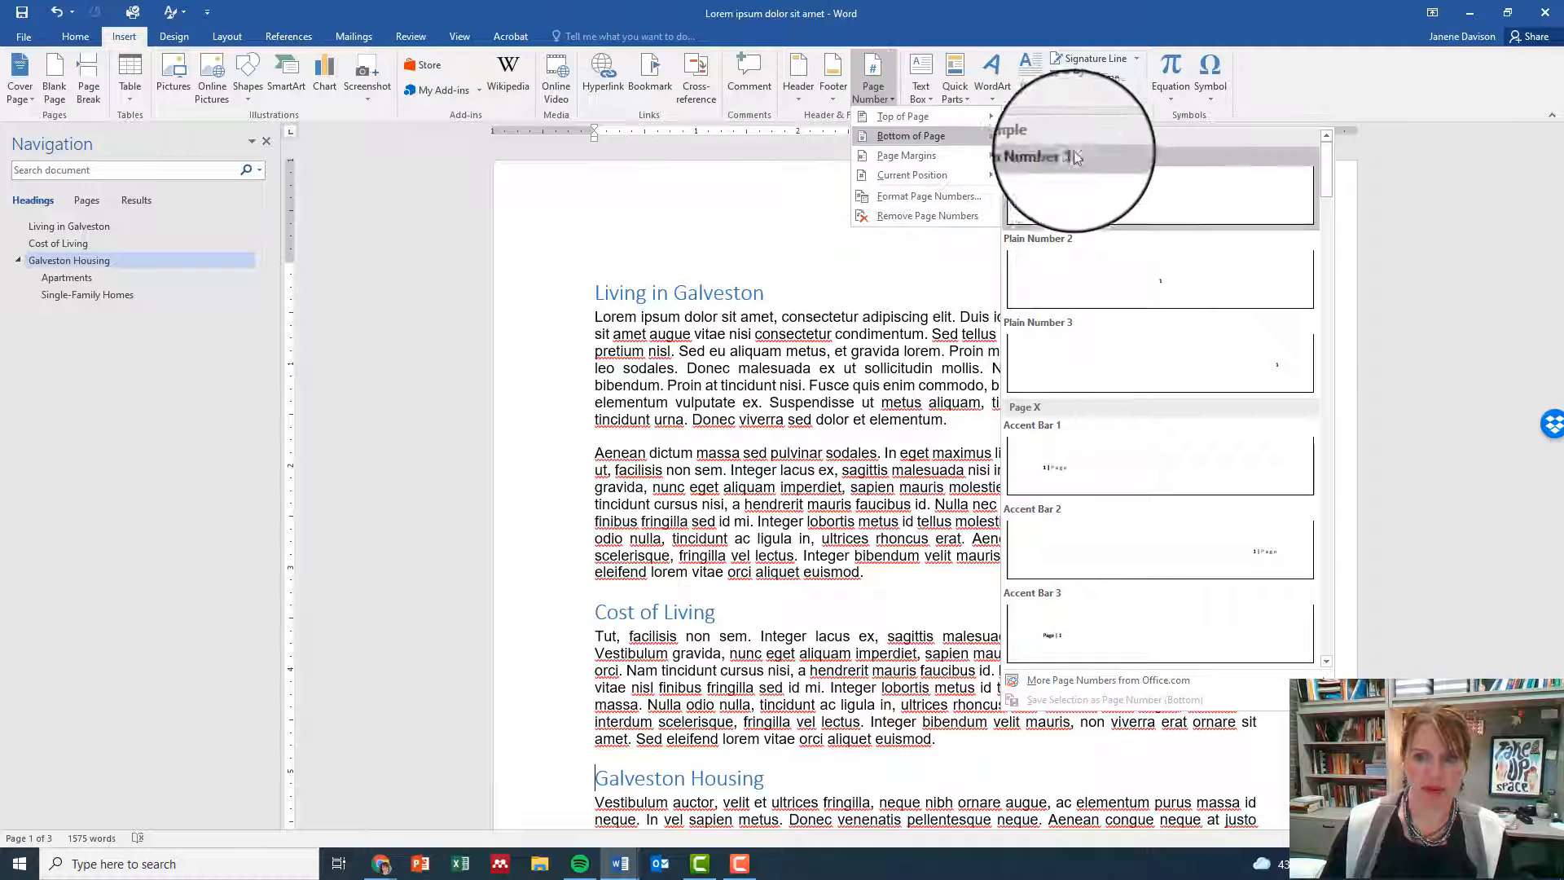
{"action": "left_click", "coordinate": [1094, 345]}
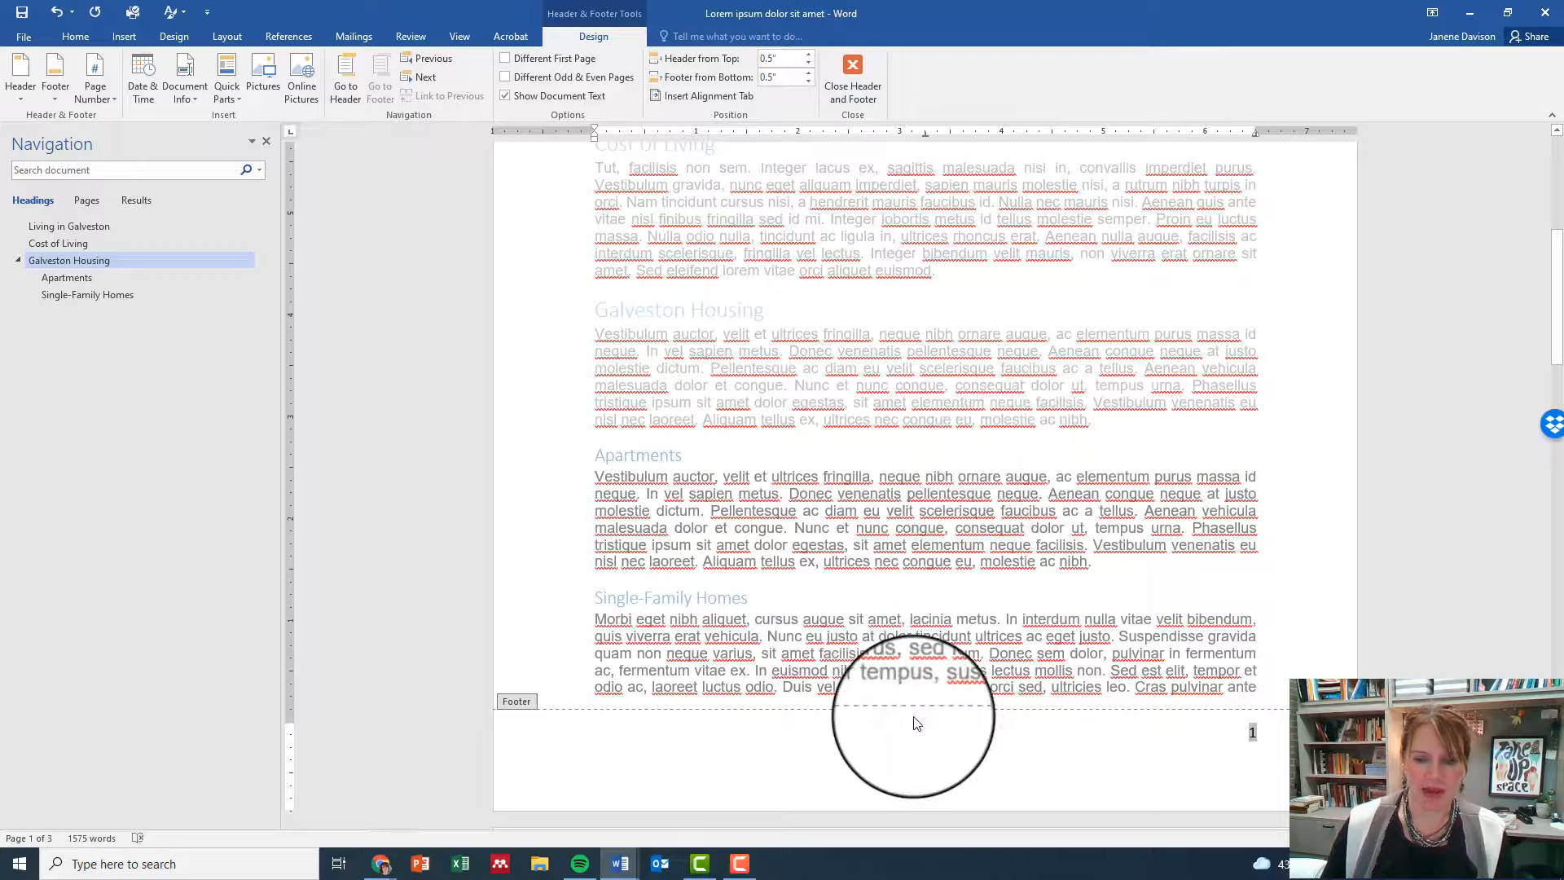
{"action": "scroll", "coordinate": [916, 723], "scroll_direction": "down", "scroll_amount": 15}
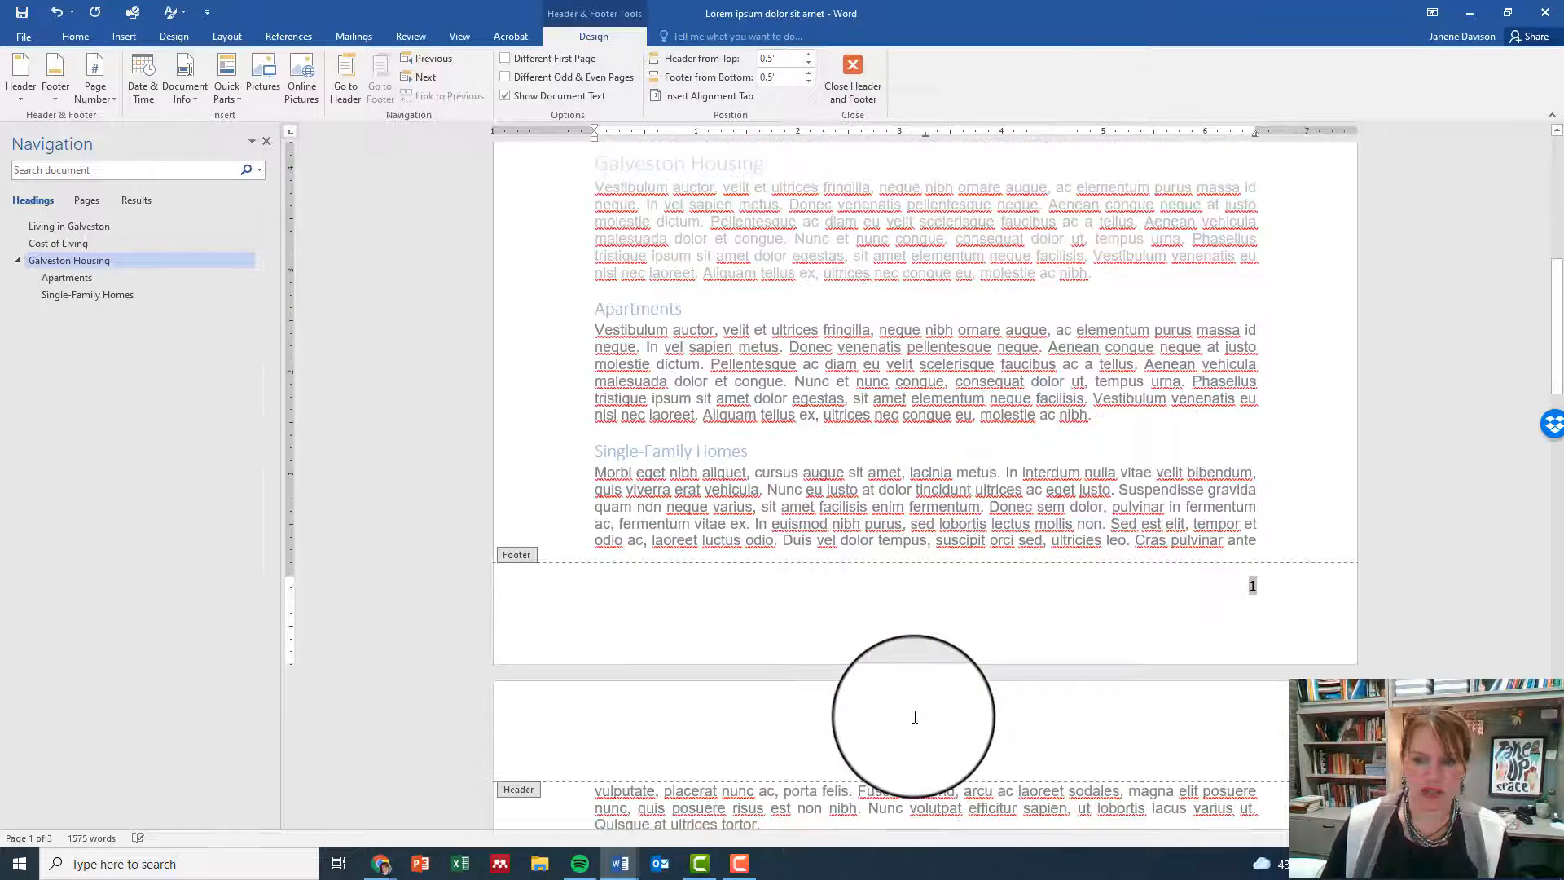
{"action": "scroll", "coordinate": [915, 724], "scroll_direction": "down", "scroll_amount": 6}
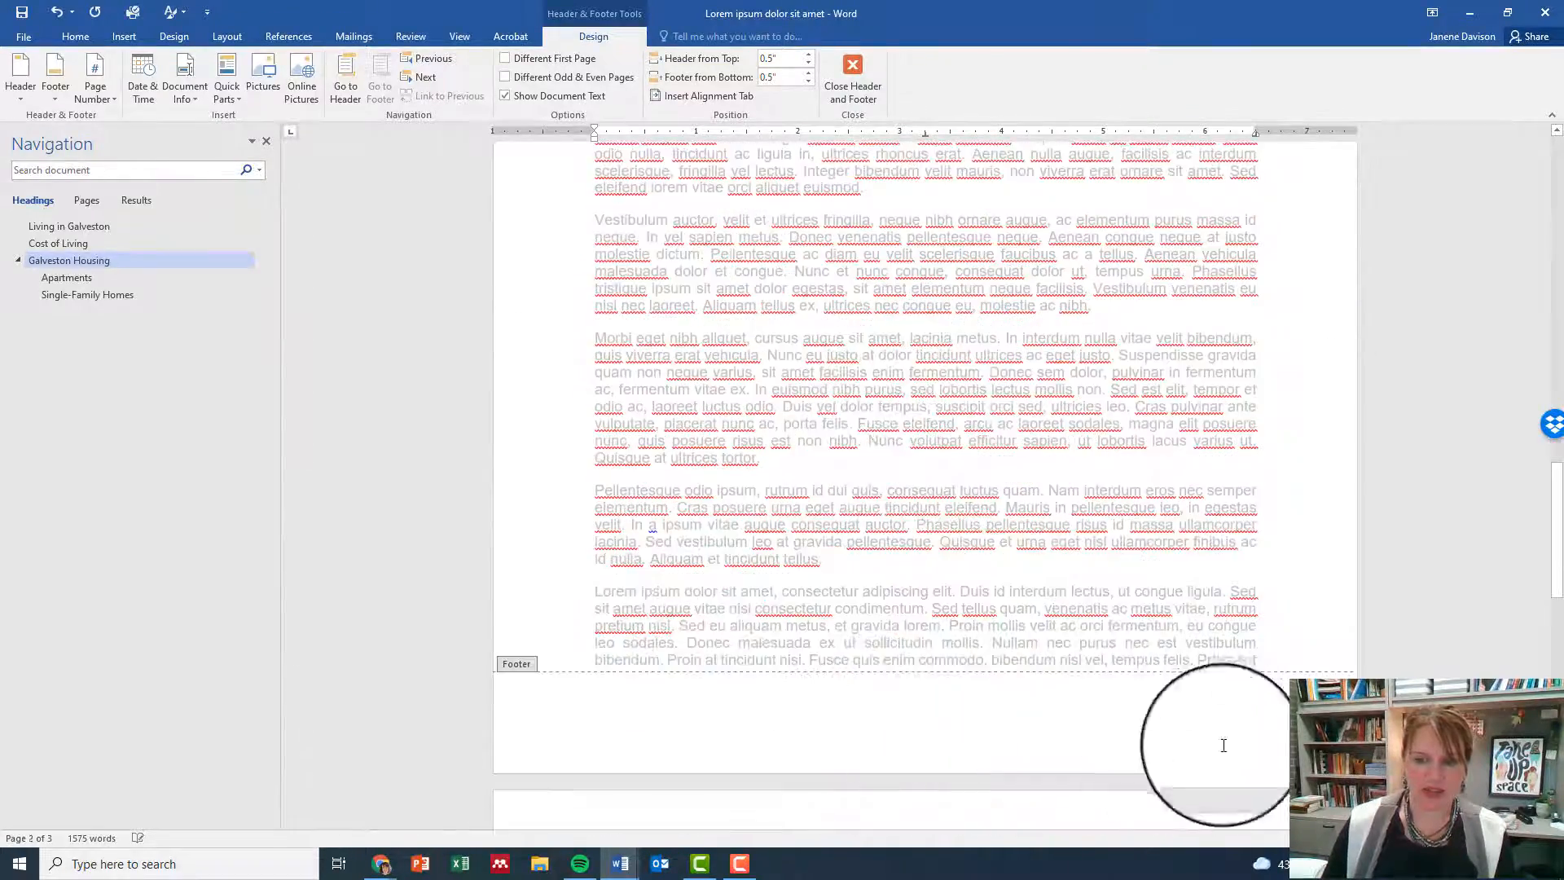
{"action": "double_click", "coordinate": [1126, 647]}
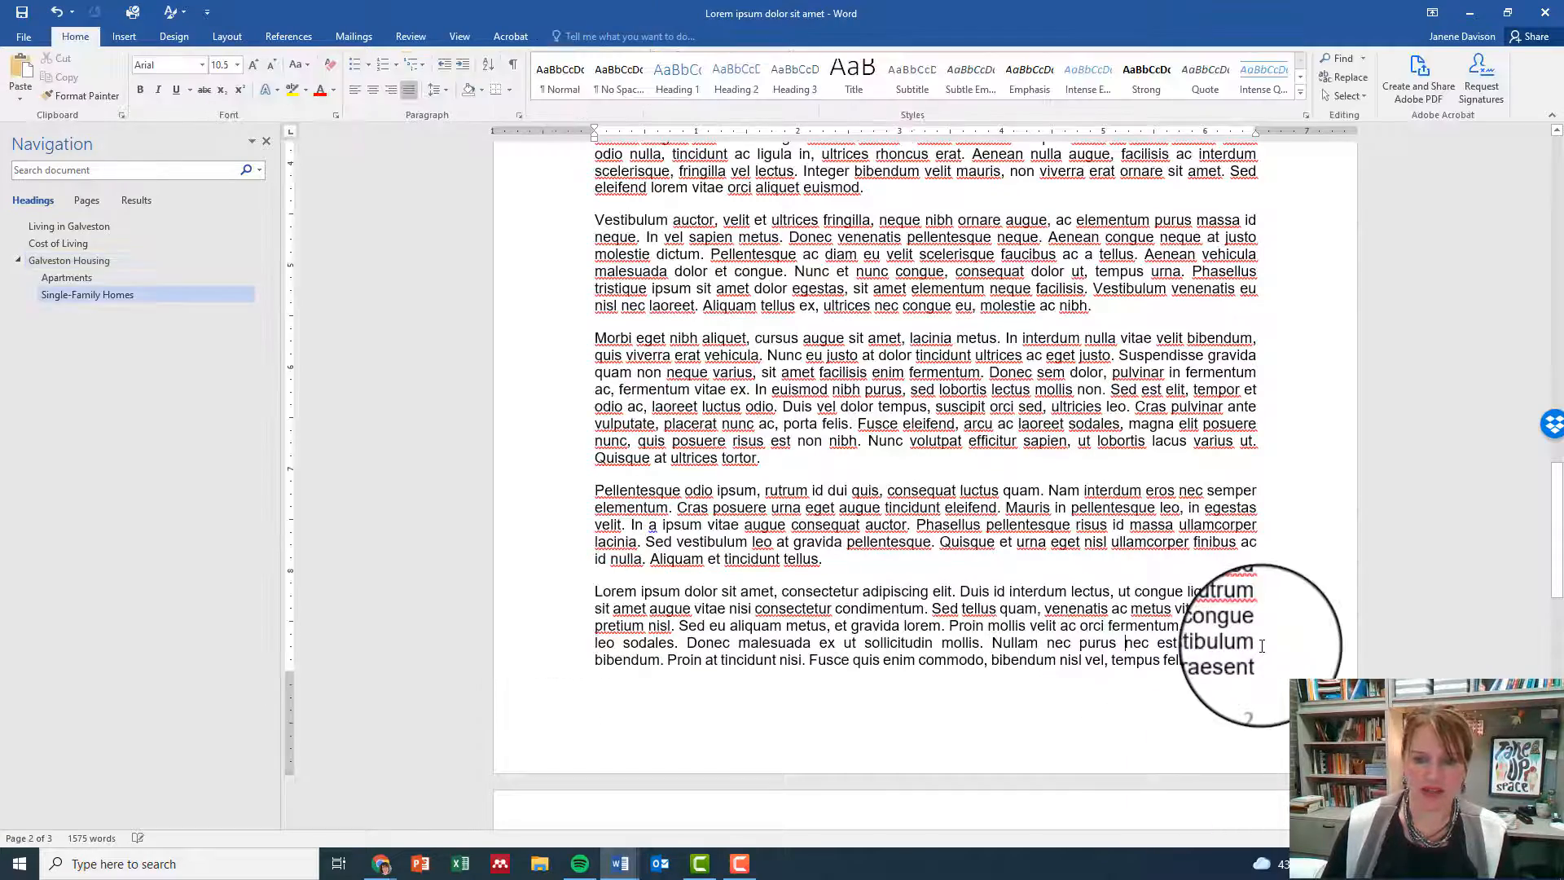
At the start of the paragraph under Galveston Housing, search Bing online pictures for "beach house", limited to Creative Commons only
{"action": "scroll", "coordinate": [1262, 646], "scroll_direction": "up", "scroll_amount": 4}
{"action": "scroll", "coordinate": [1262, 646], "scroll_direction": "up", "scroll_amount": 20}
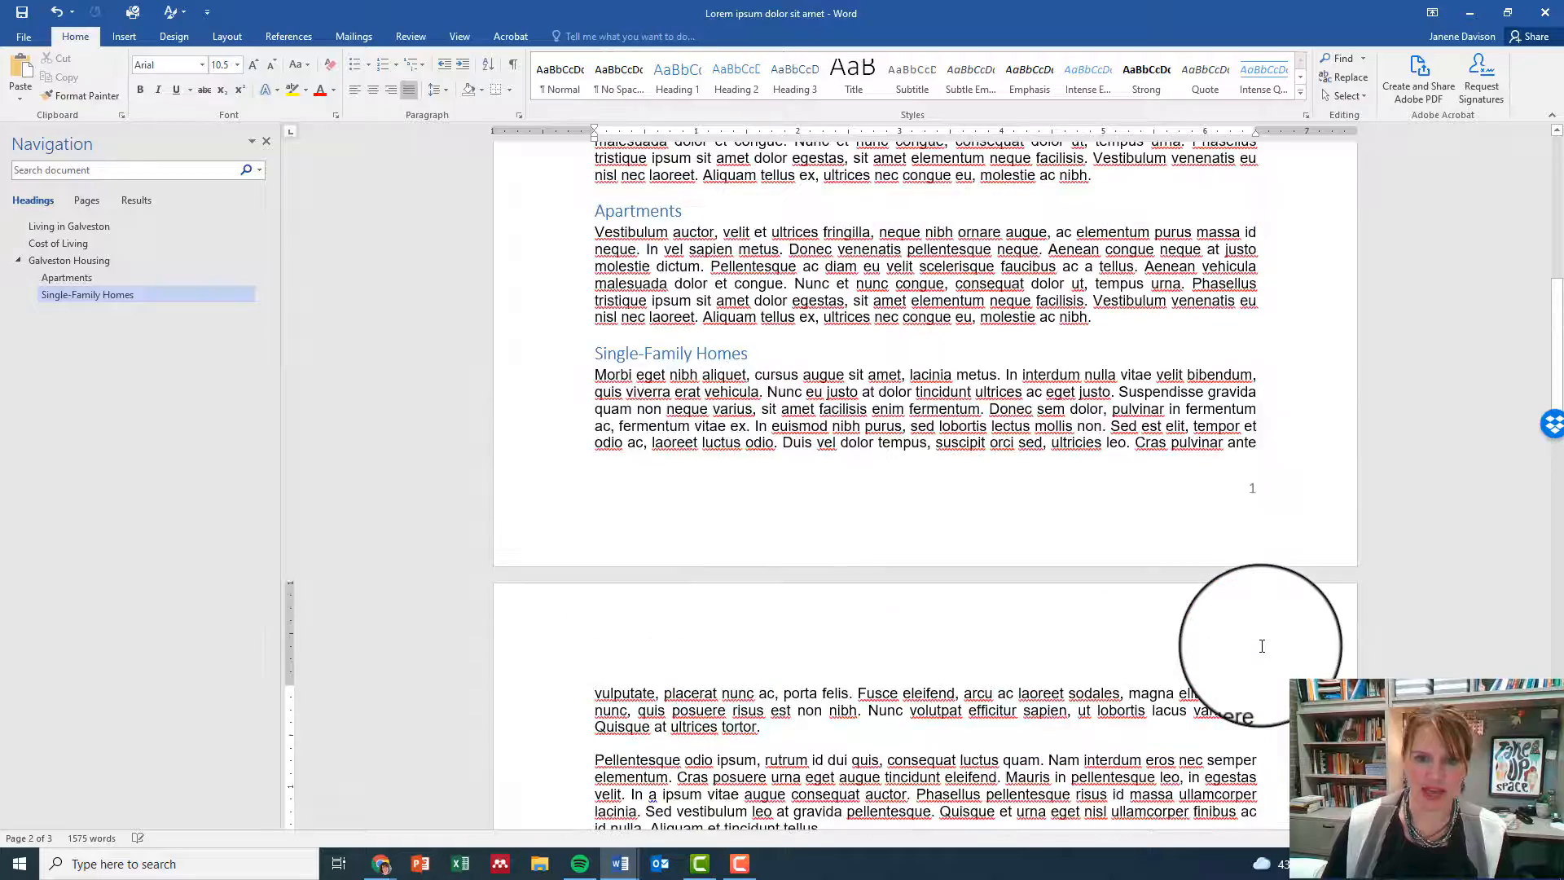
{"action": "scroll", "coordinate": [1262, 646], "scroll_direction": "up", "scroll_amount": 5}
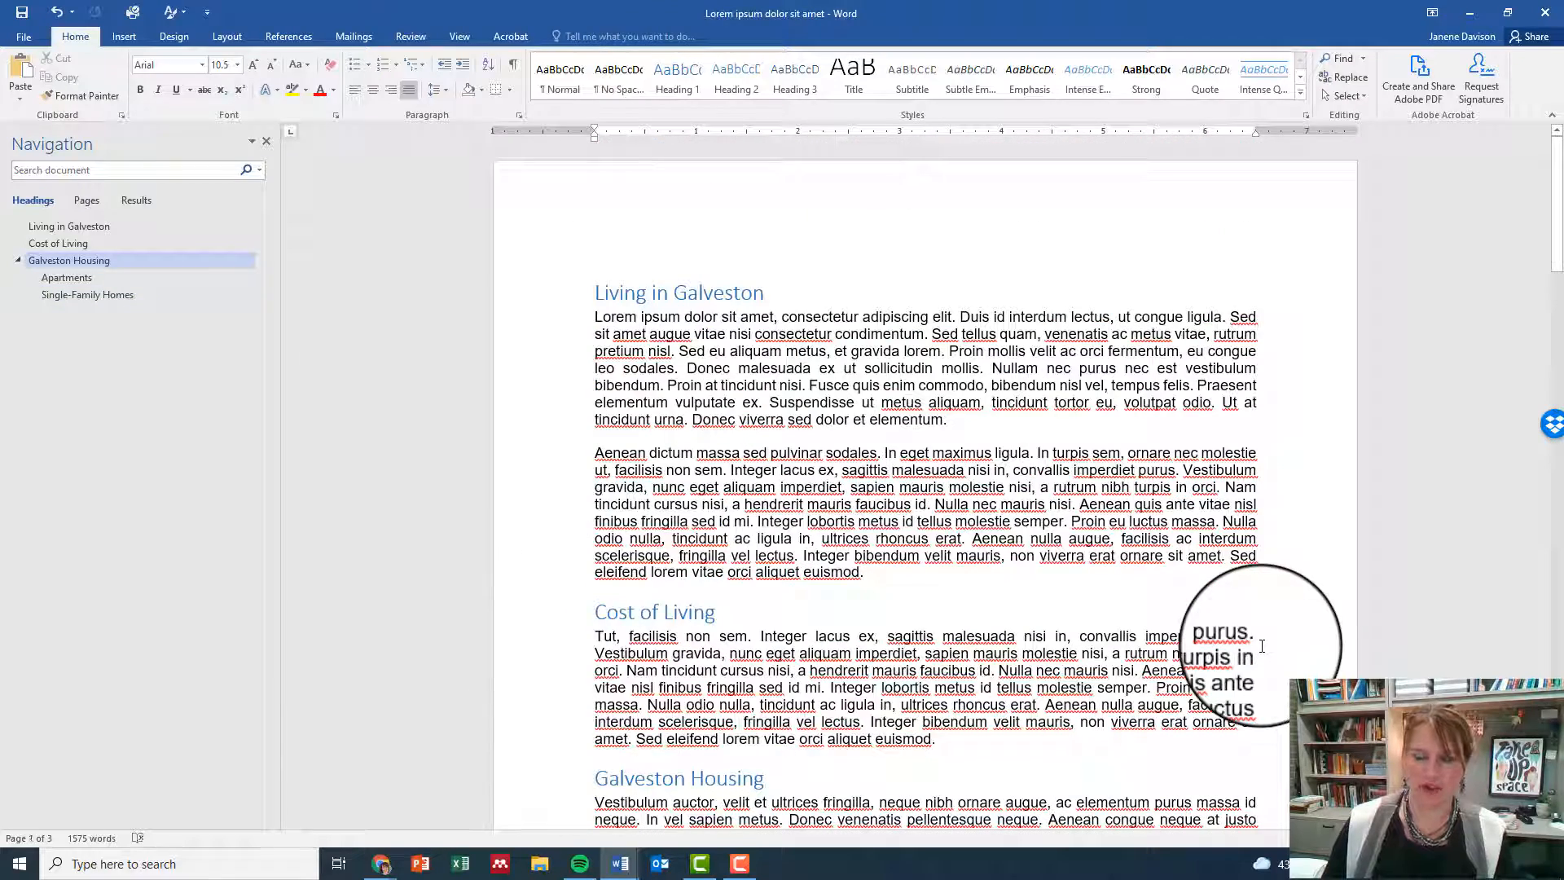
{"action": "scroll", "coordinate": [1262, 646], "scroll_direction": "down", "scroll_amount": 4}
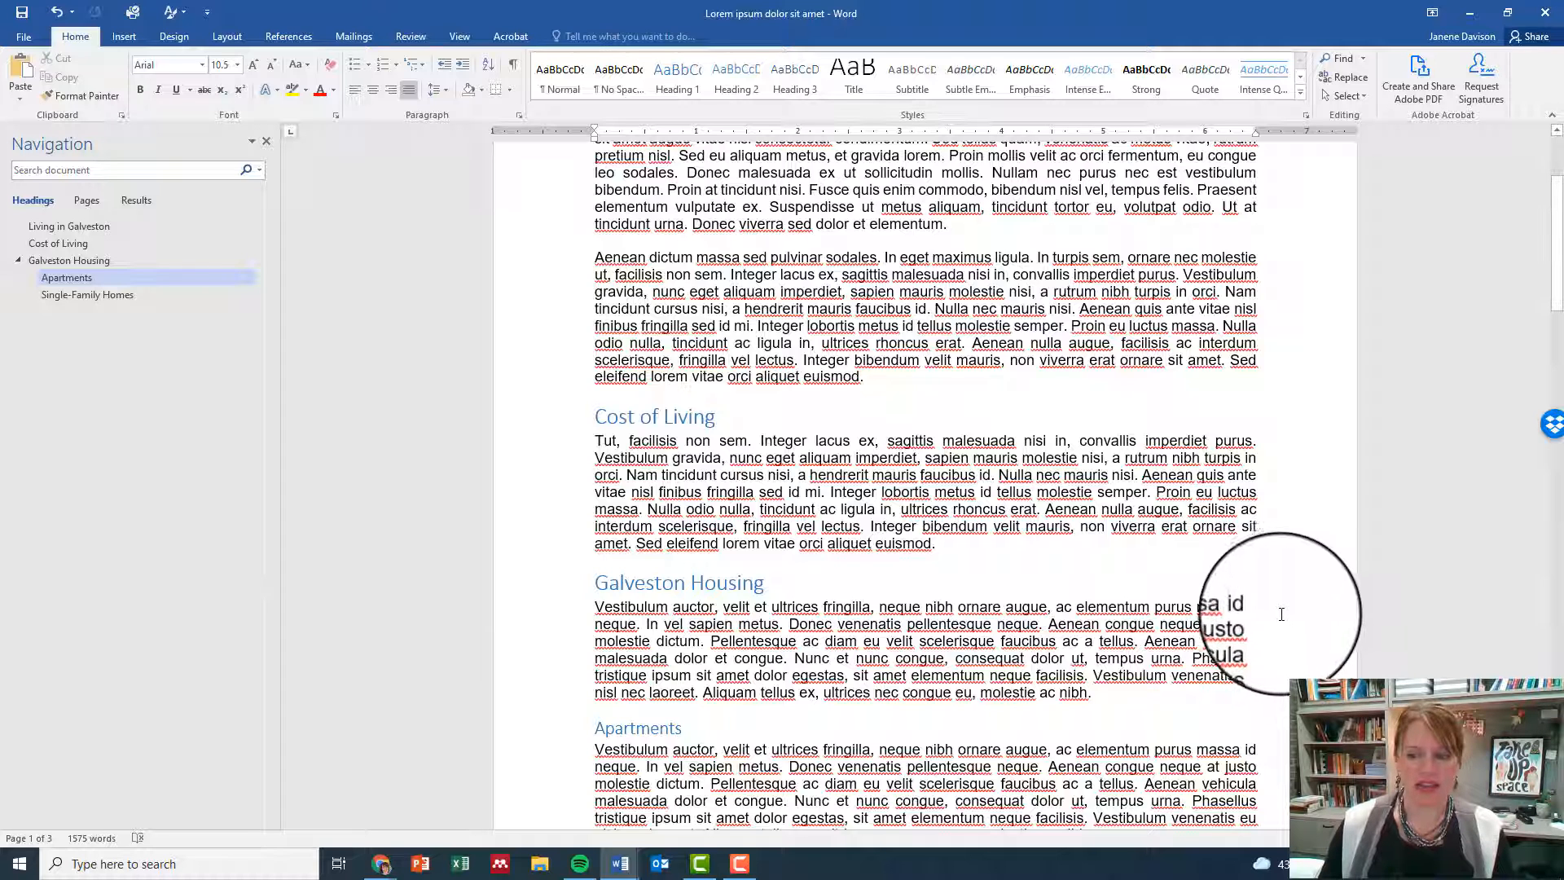
{"action": "left_click", "coordinate": [1276, 611]}
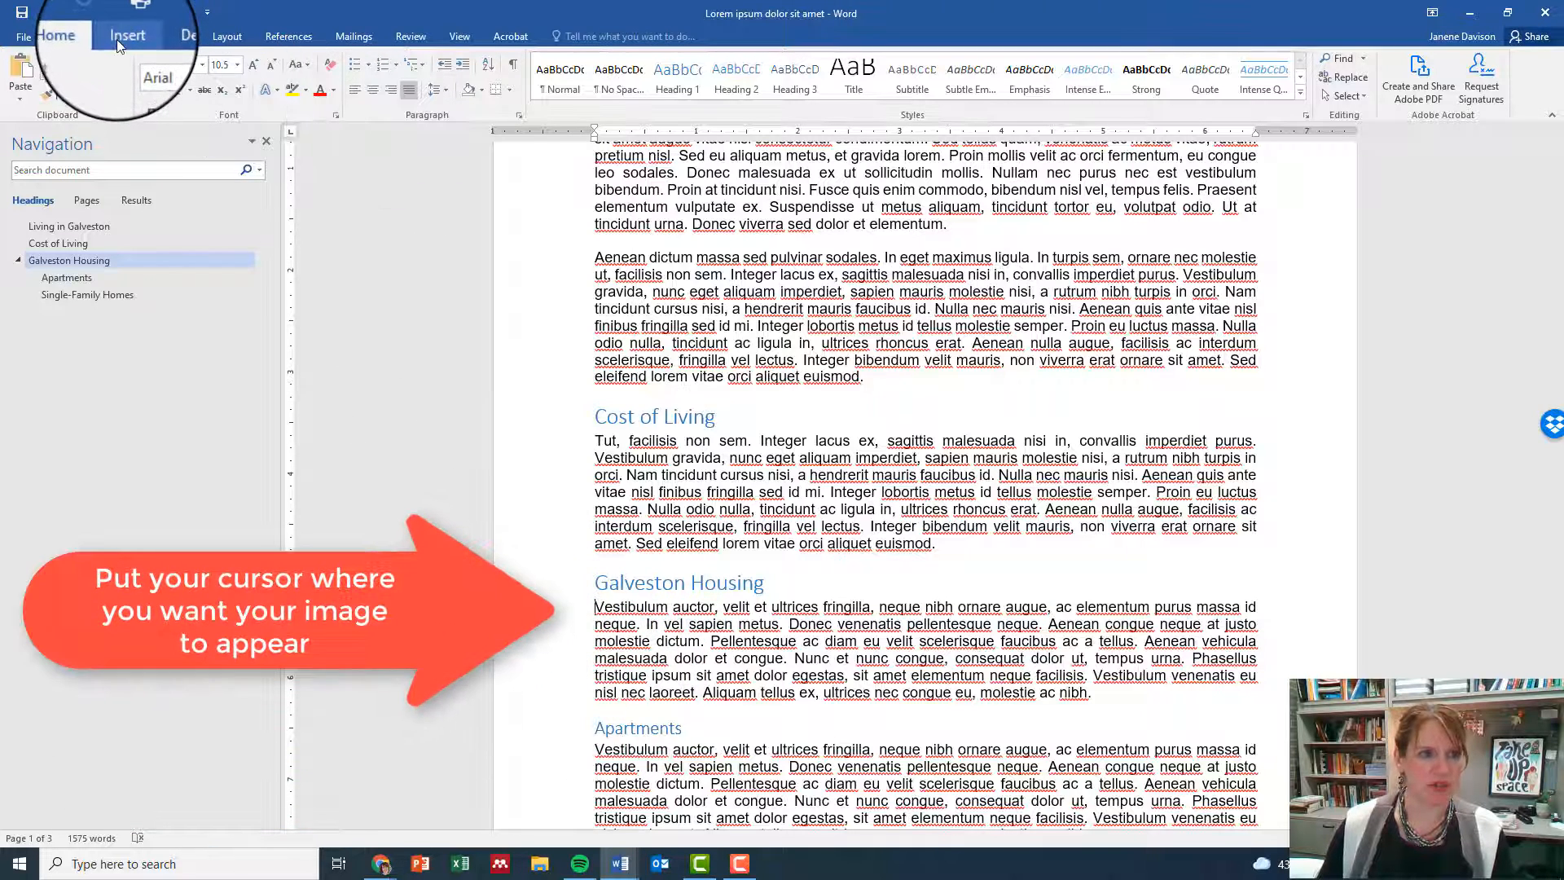
{"action": "left_click", "coordinate": [122, 36]}
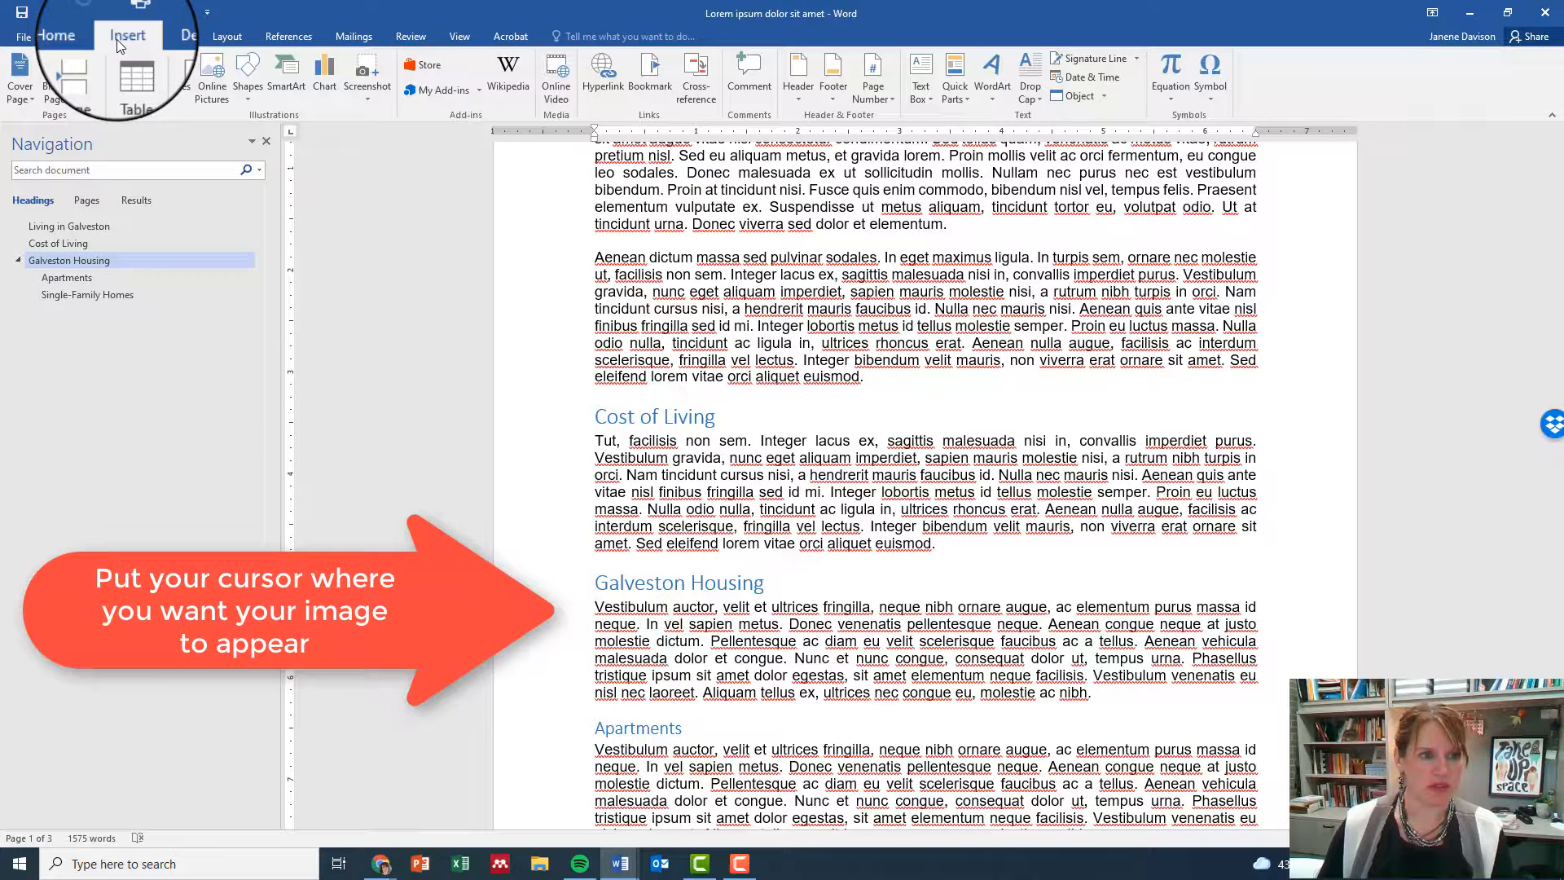
{"action": "left_click", "coordinate": [205, 85]}
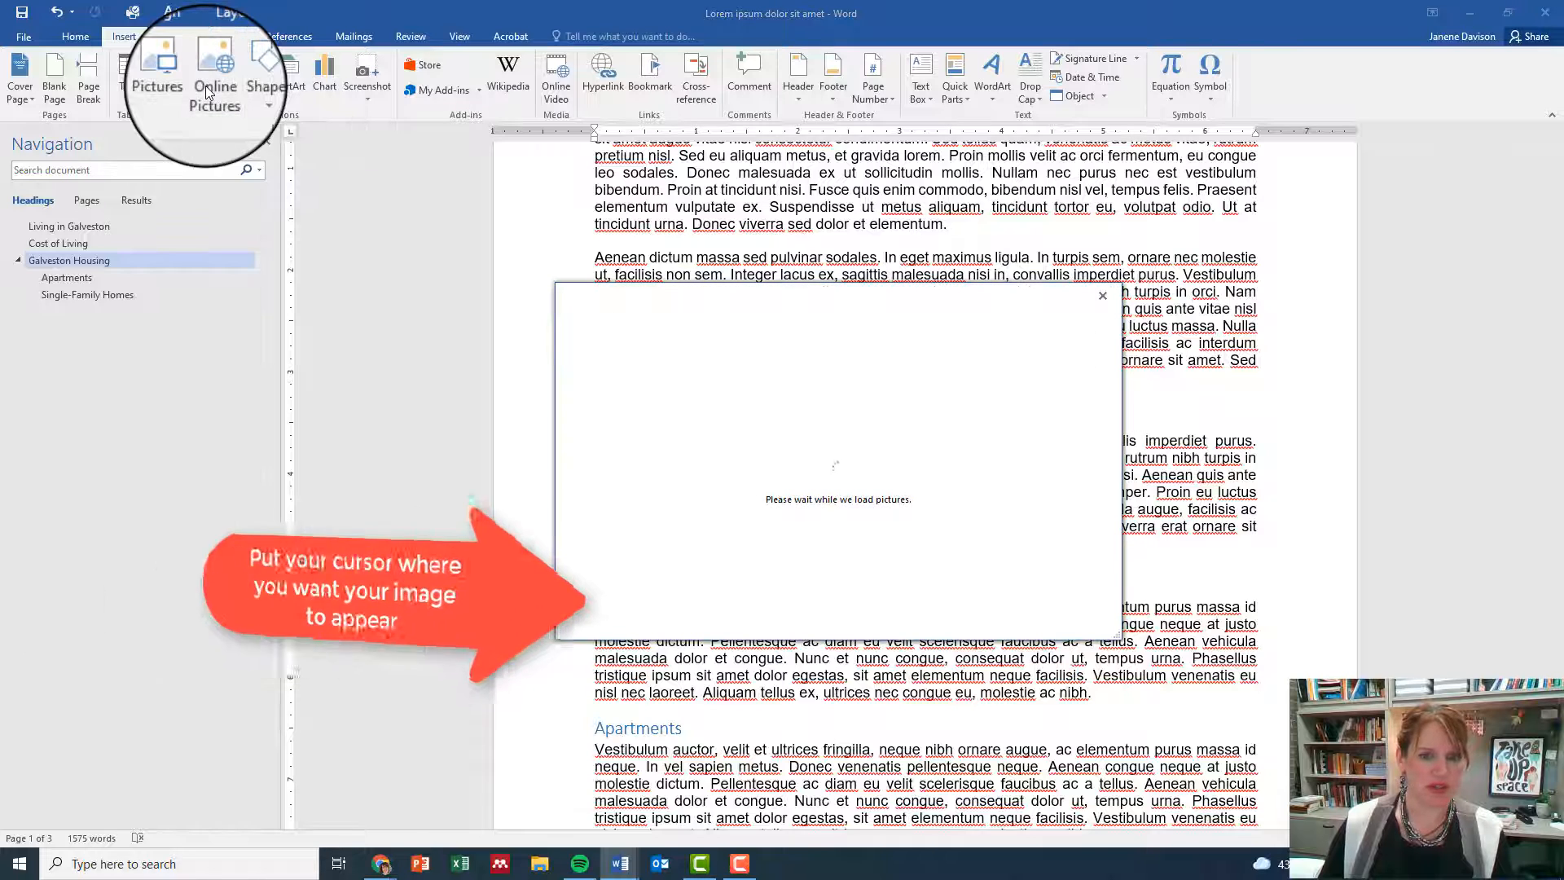
{"action": "left_click", "coordinate": [911, 383]}
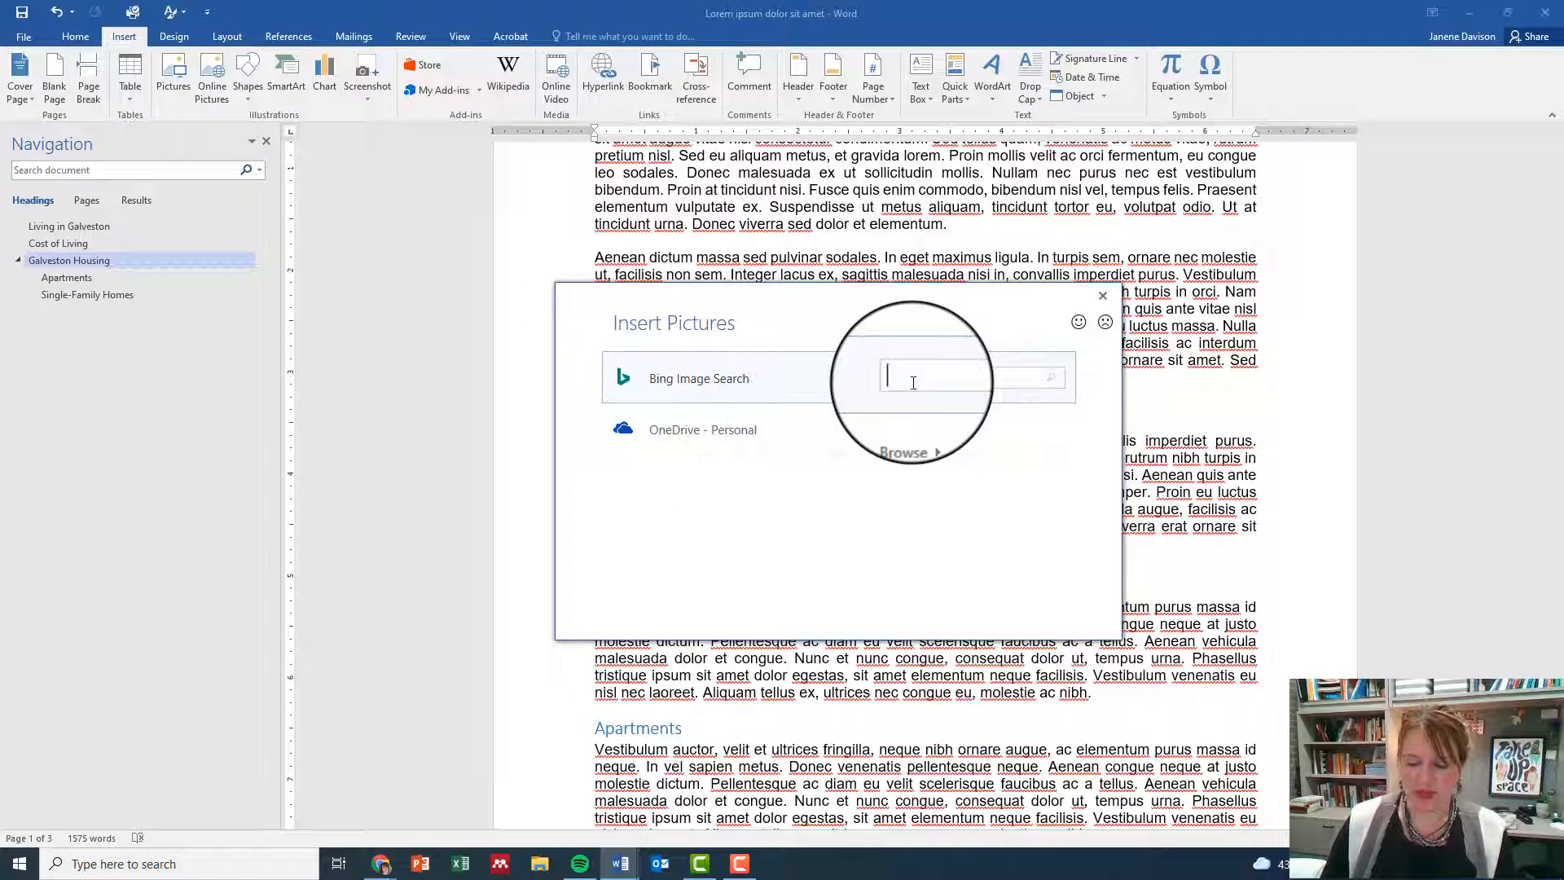
{"action": "type", "text": "beach house"}
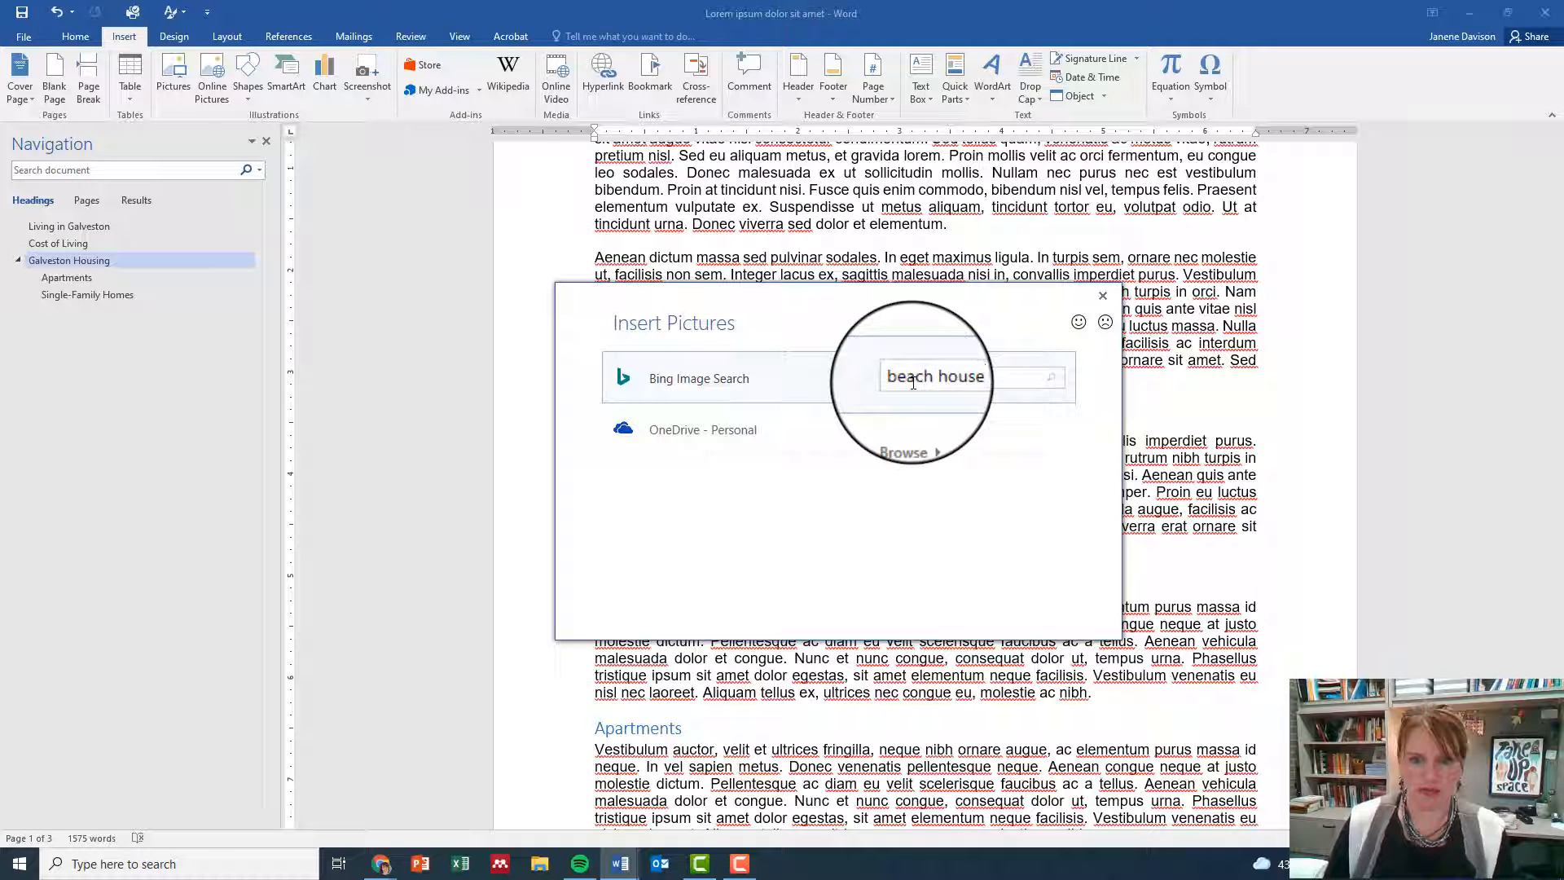
{"action": "key", "text": "Return"}
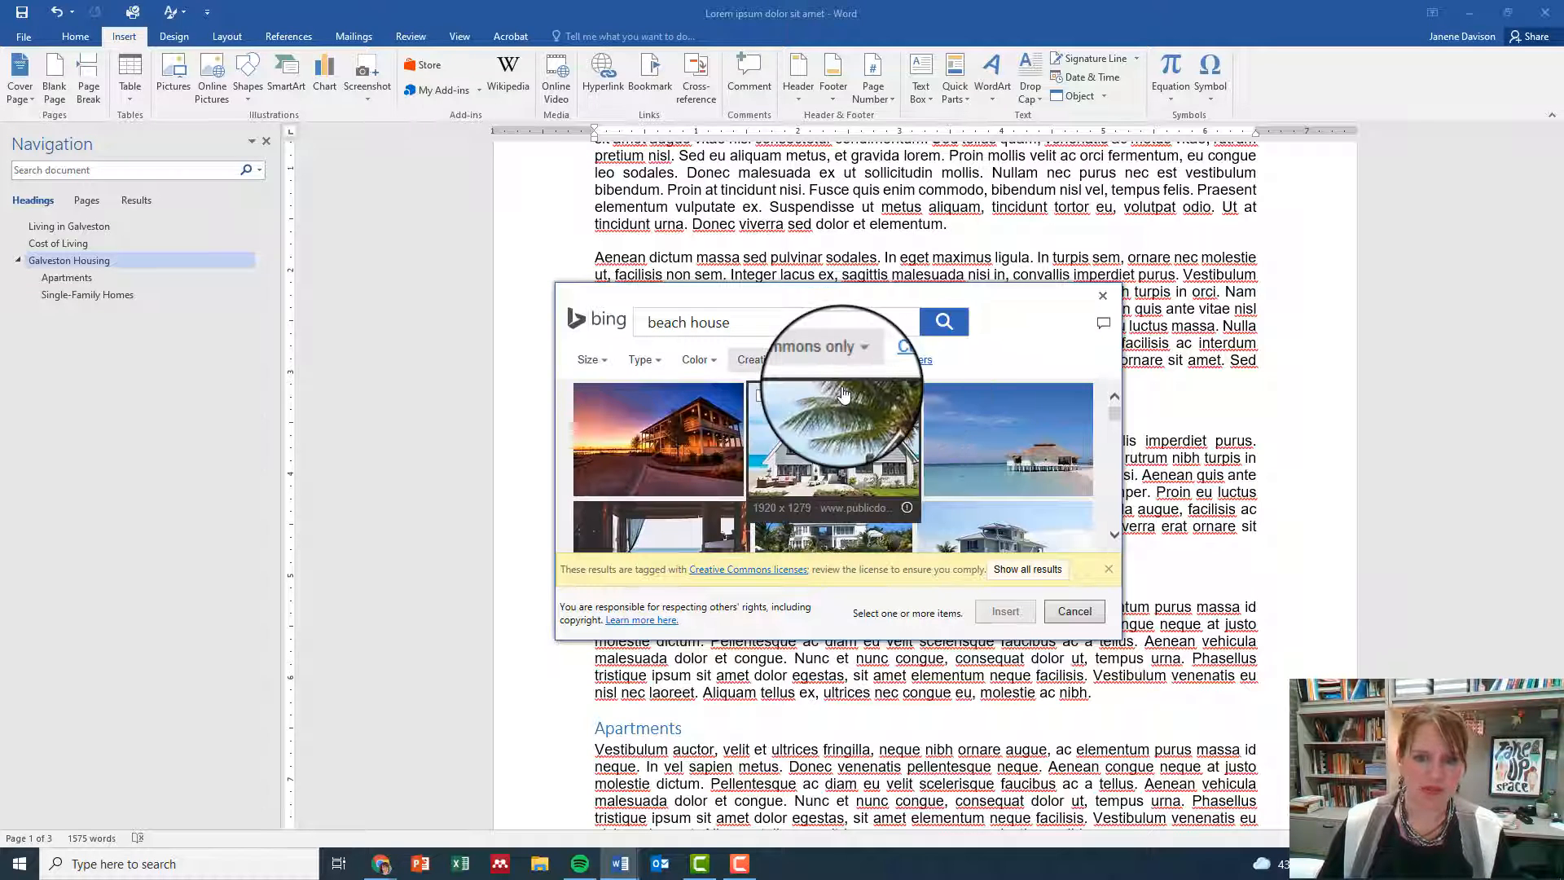
{"action": "left_click", "coordinate": [850, 364]}
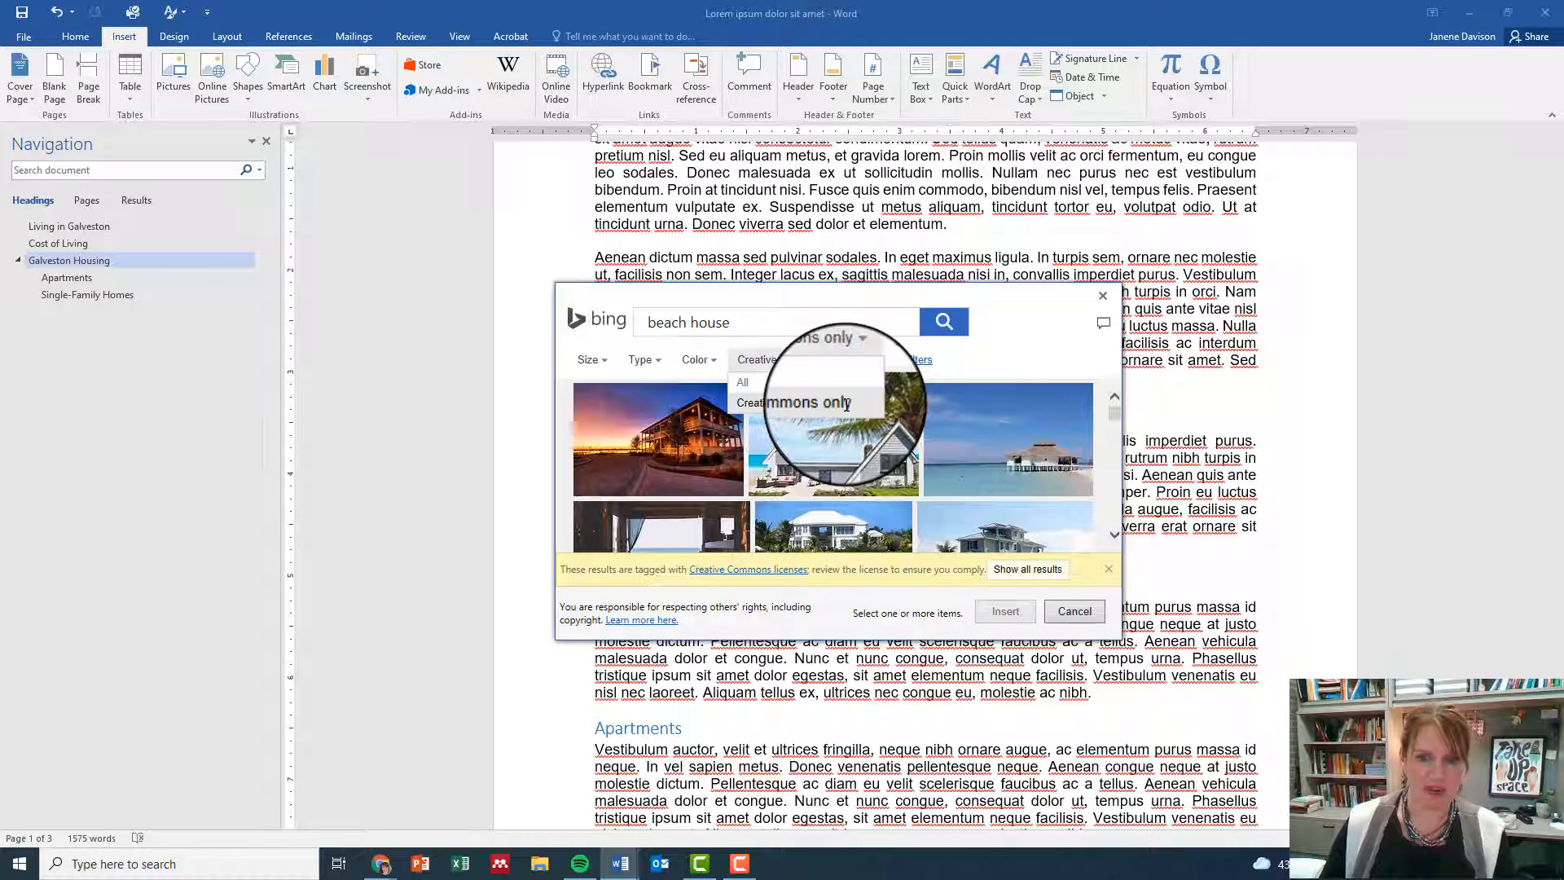
{"action": "left_click", "coordinate": [847, 404]}
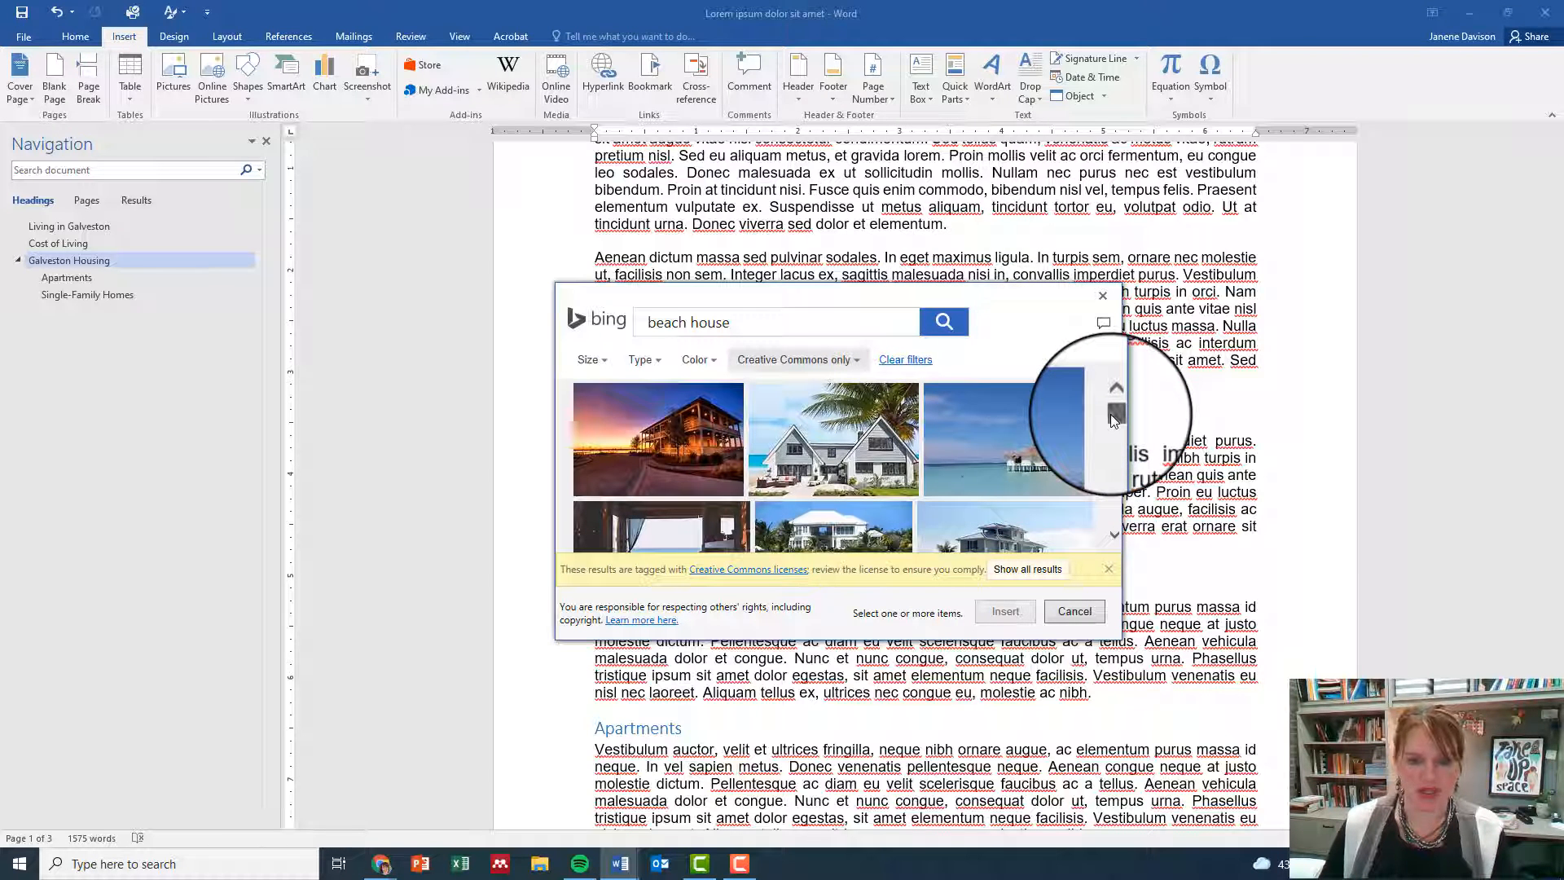
Insert only the picture of the pale blue-green multi-storey beach house with palm trees from the search results
{"action": "scroll", "coordinate": [1112, 418], "scroll_direction": "down", "scroll_amount": 2}
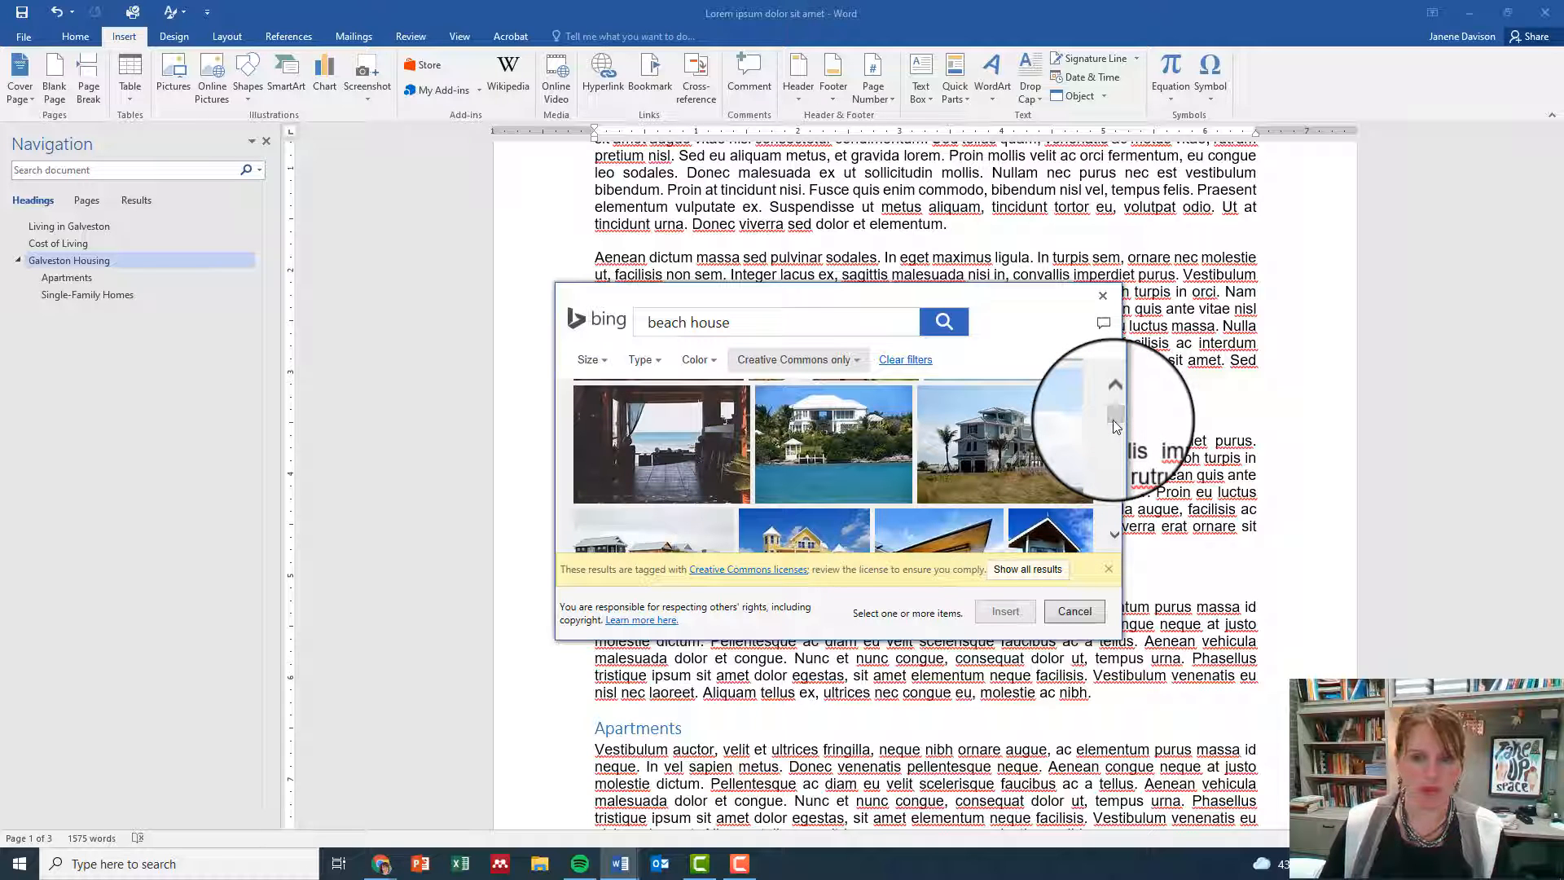
{"action": "left_click", "coordinate": [997, 449]}
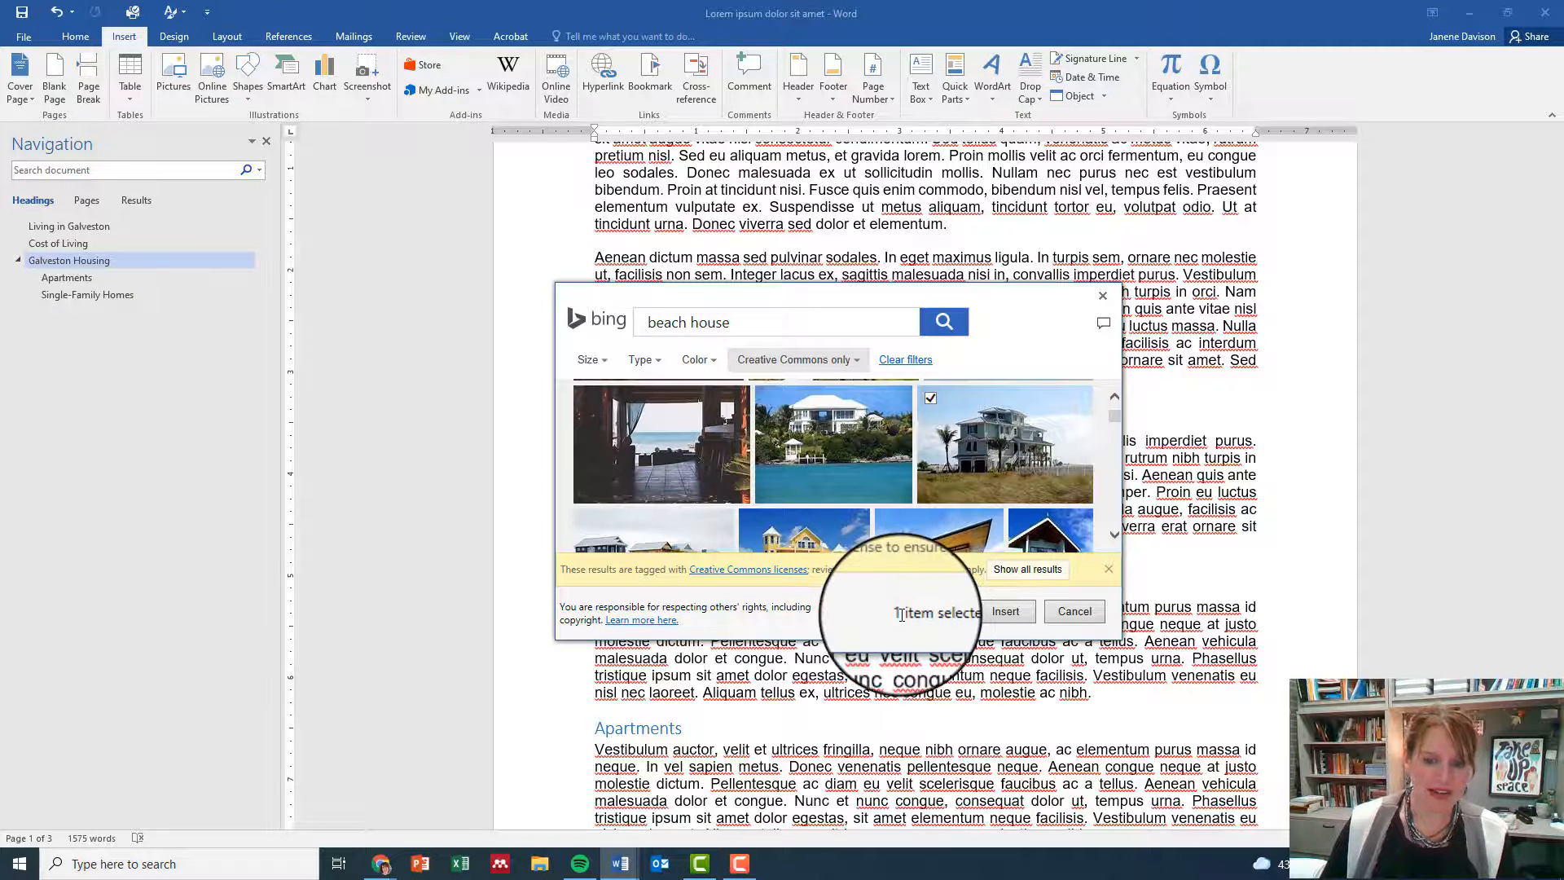
{"action": "scroll", "coordinate": [806, 521], "scroll_direction": "down", "scroll_amount": 1}
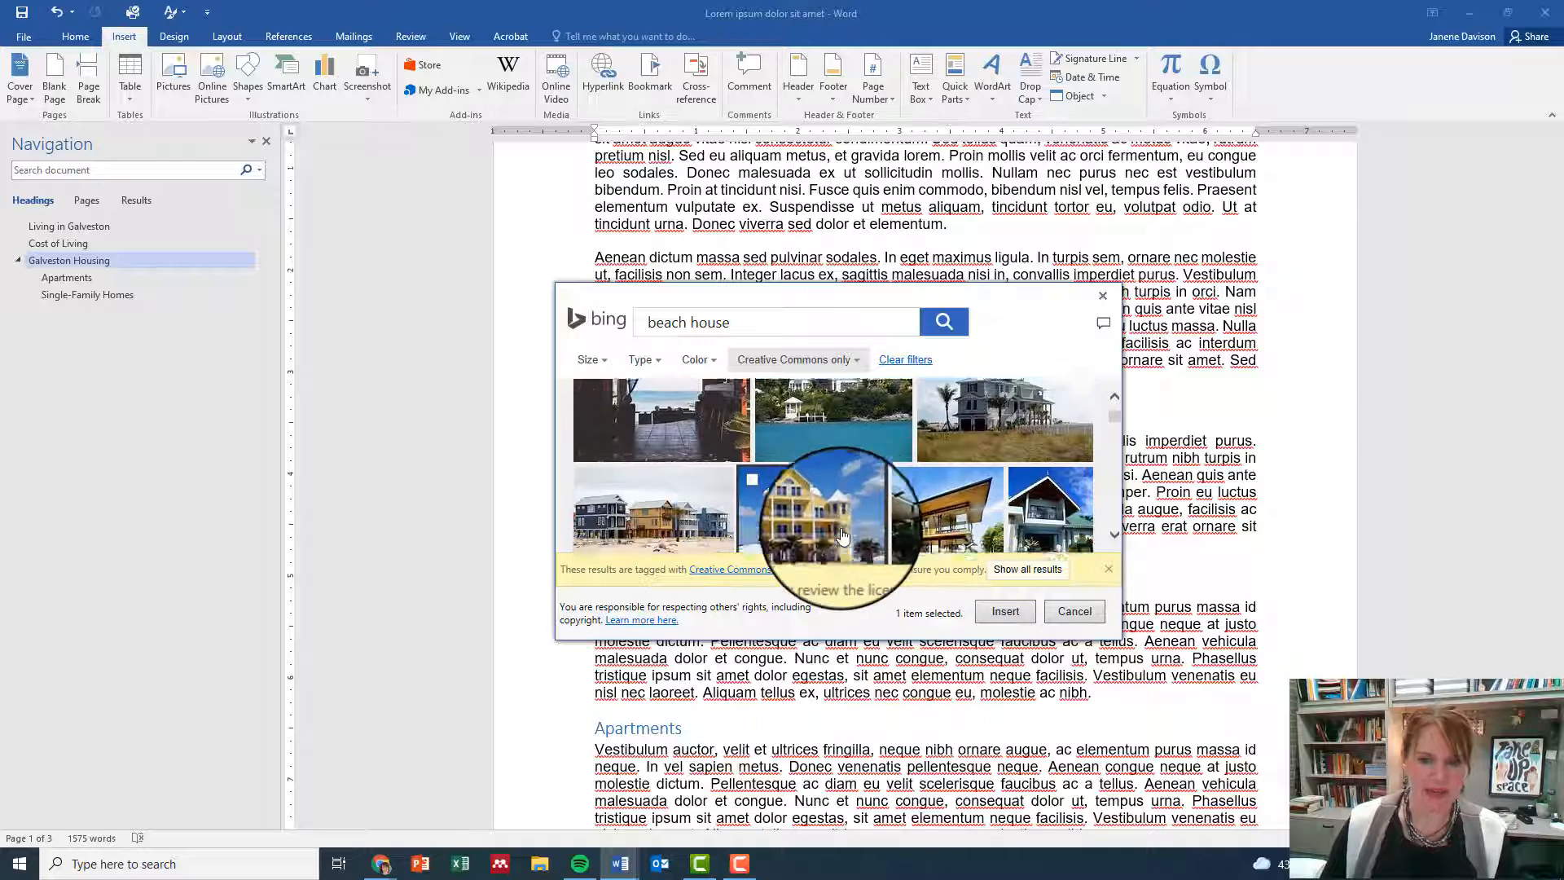
{"action": "left_click", "coordinate": [664, 519]}
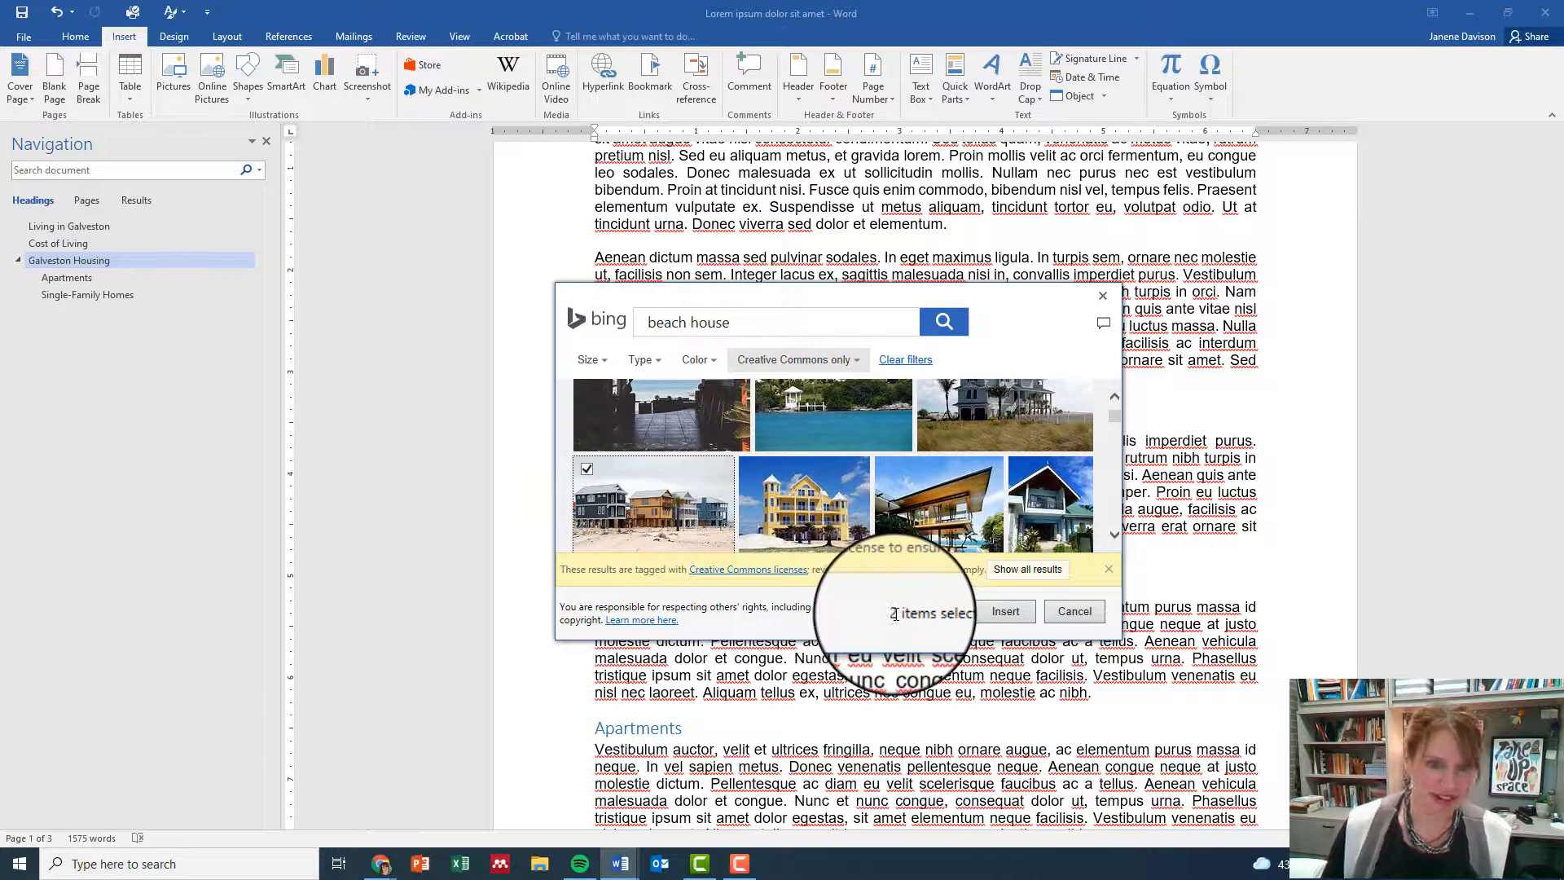
{"action": "left_click", "coordinate": [627, 493]}
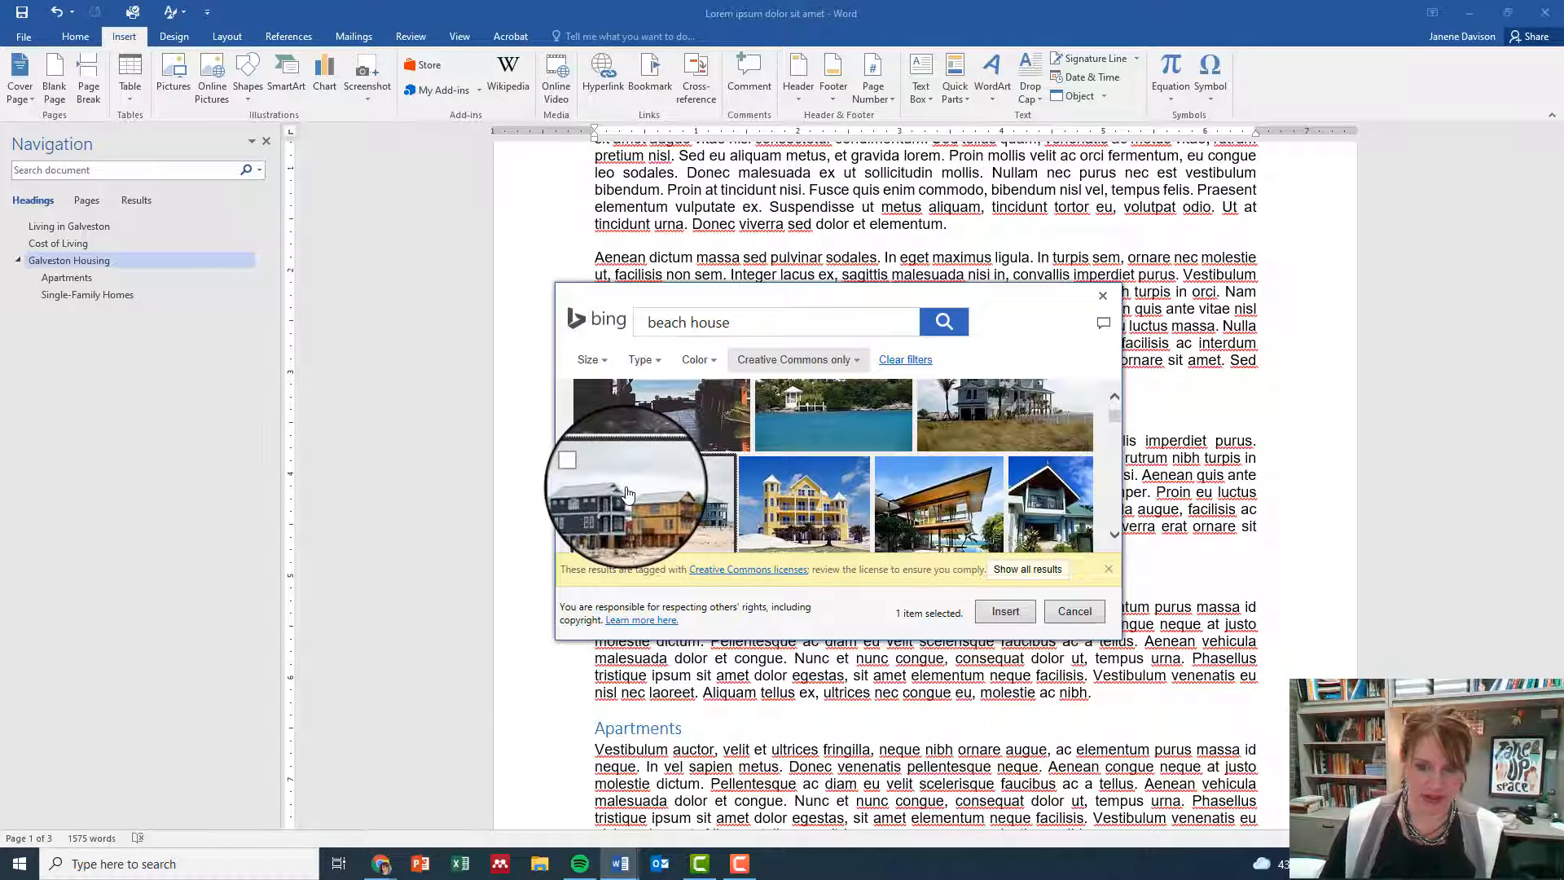
{"action": "left_click", "coordinate": [1012, 611]}
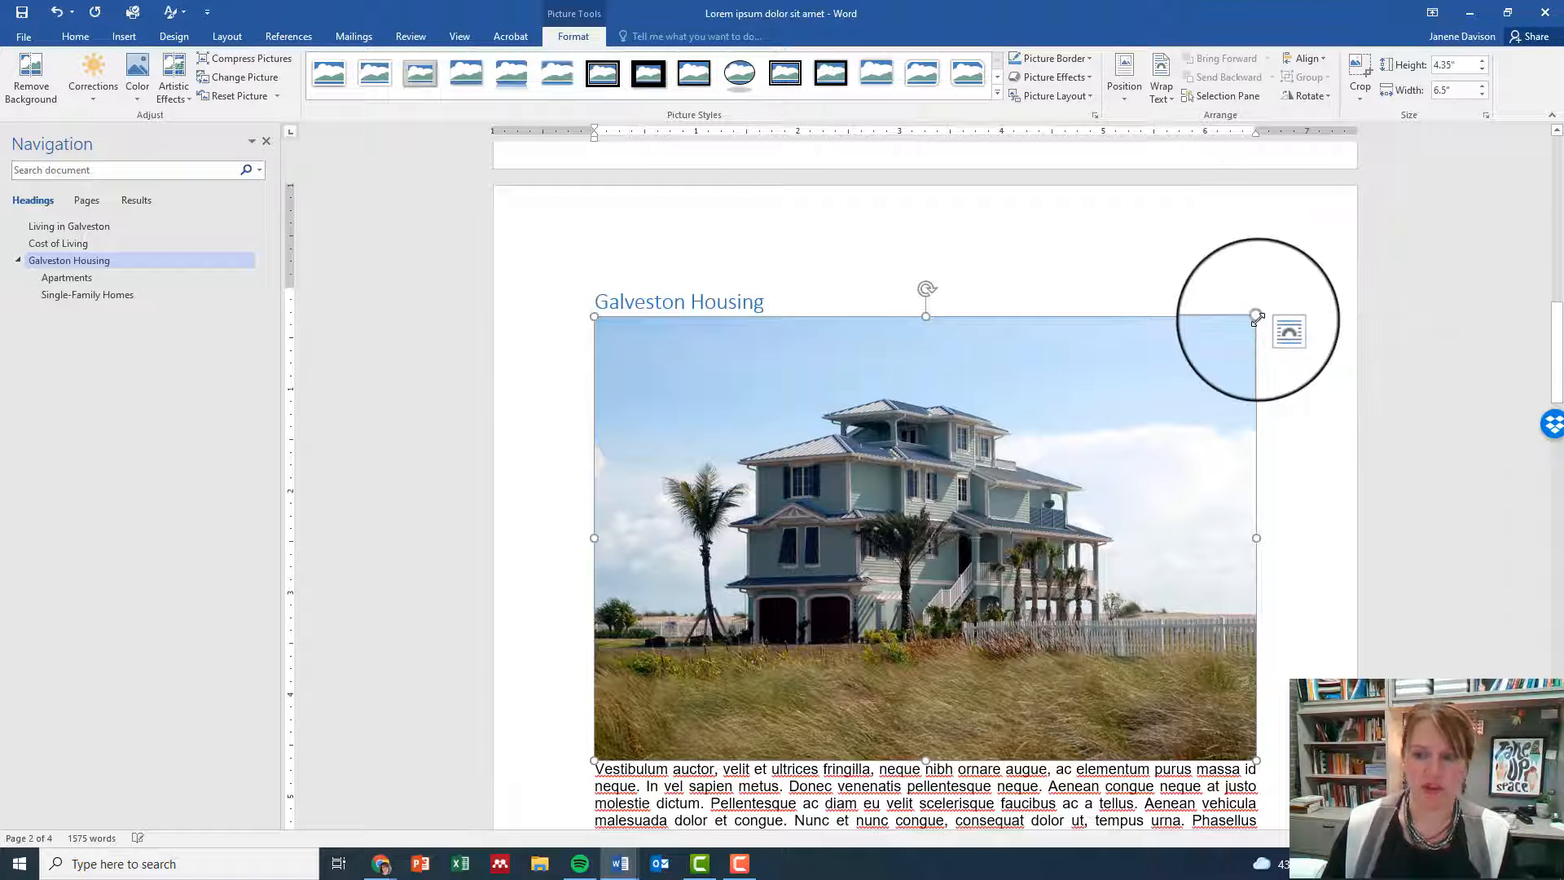
Try narrowing the beach house picture to about 3.54" wide without changing its height, and undo the resize
{"action": "left_click_drag", "start_coordinate": [1256, 537], "coordinate": [955, 538]}
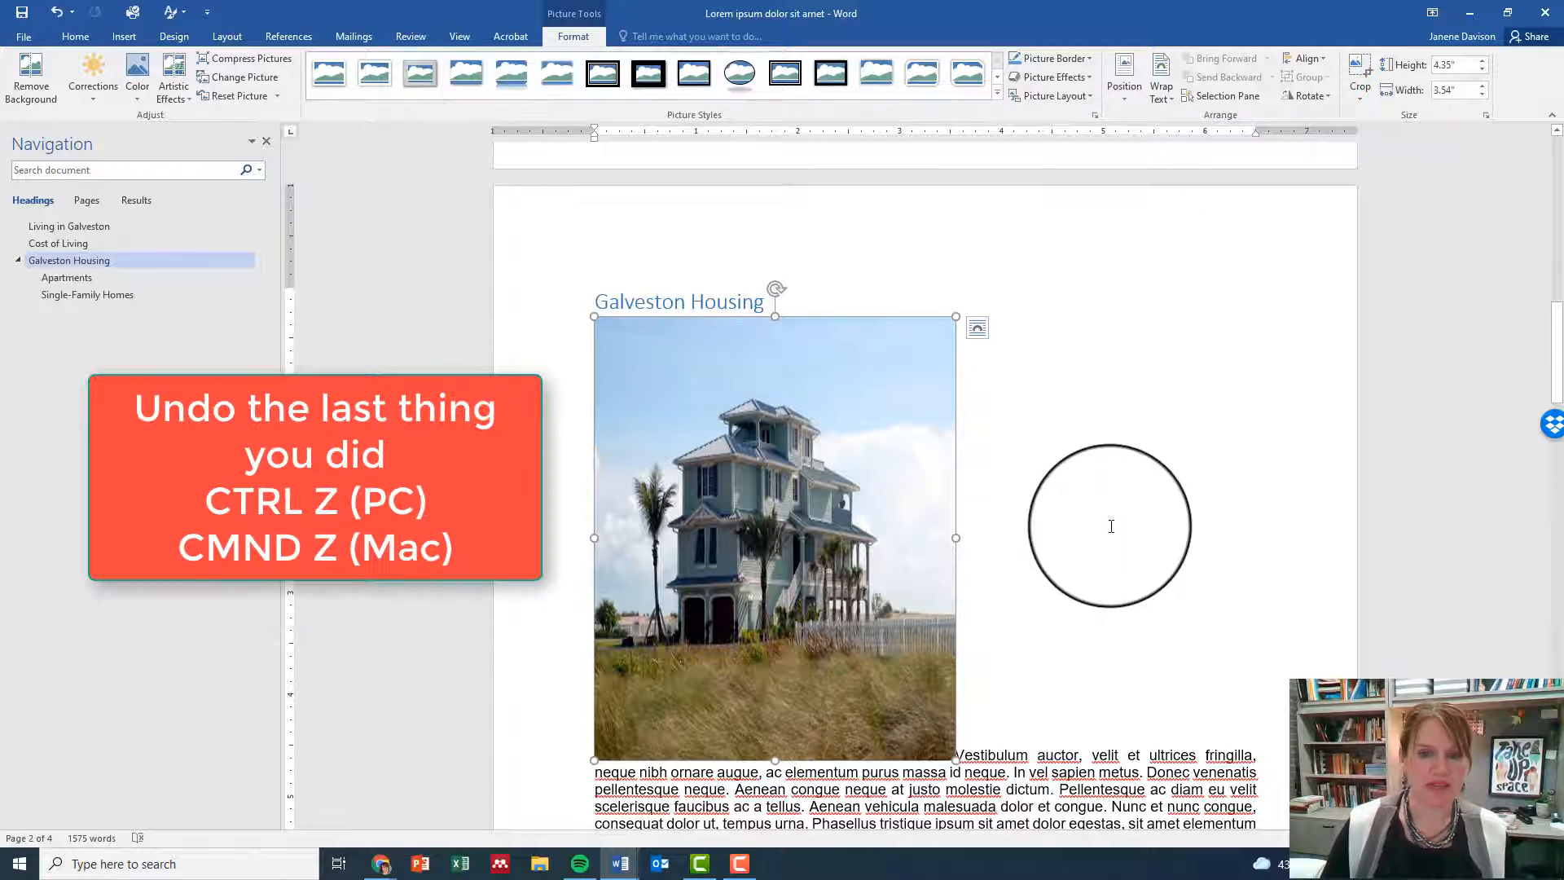
{"action": "key", "text": "ctrl+z"}
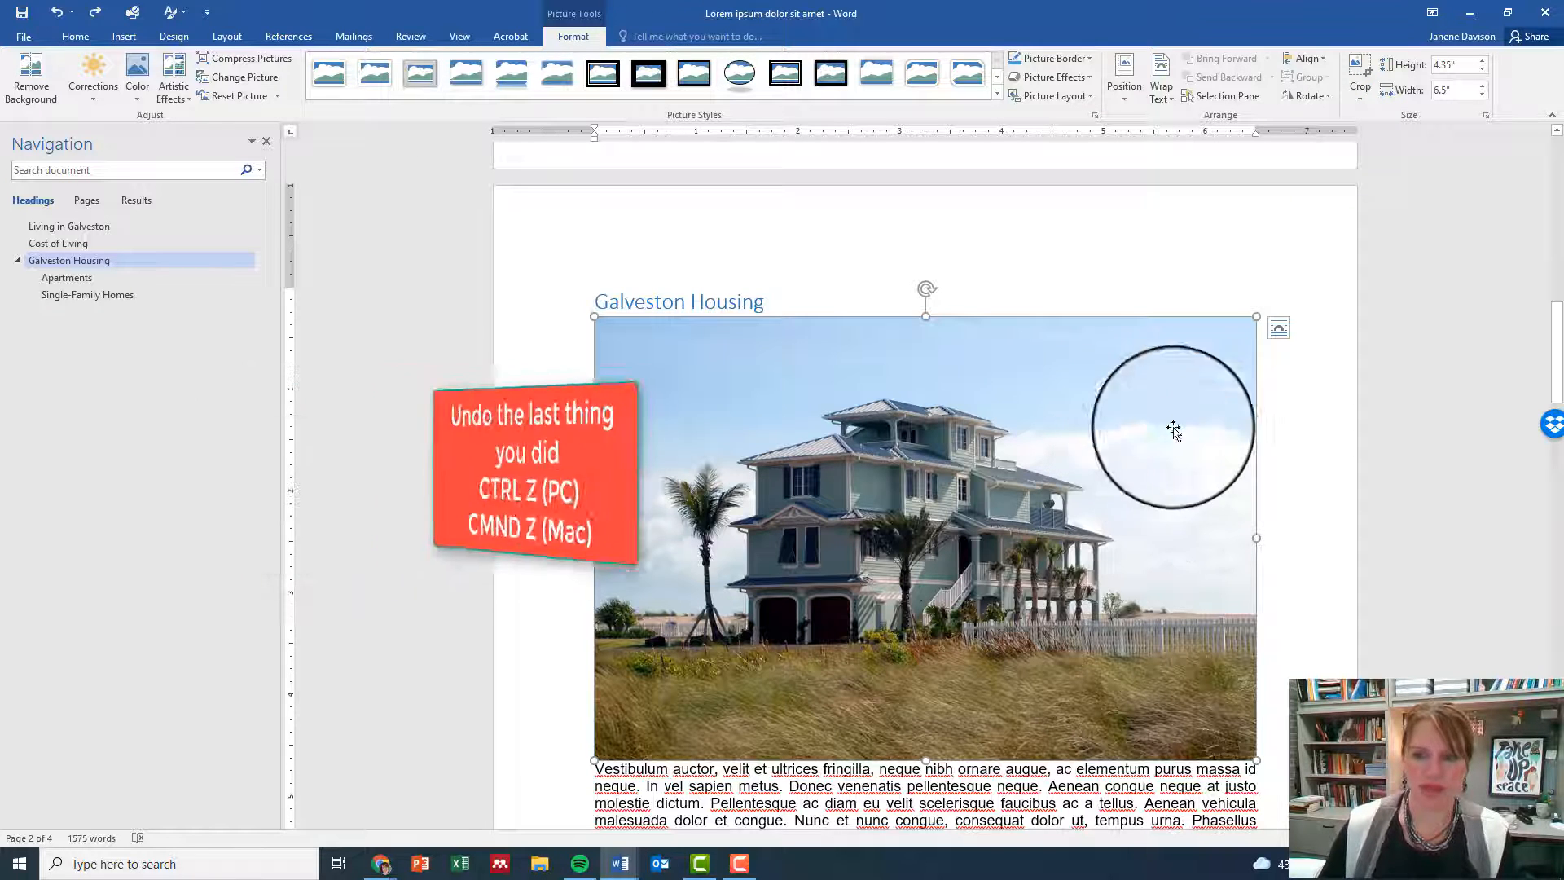
Shrink the beach house picture proportionally to about 1.77" high by 2.64" wide and deselect it
{"action": "left_click_drag", "start_coordinate": [1256, 317], "coordinate": [768, 530]}
{"action": "scroll", "coordinate": [768, 570], "scroll_direction": "down", "scroll_amount": 3}
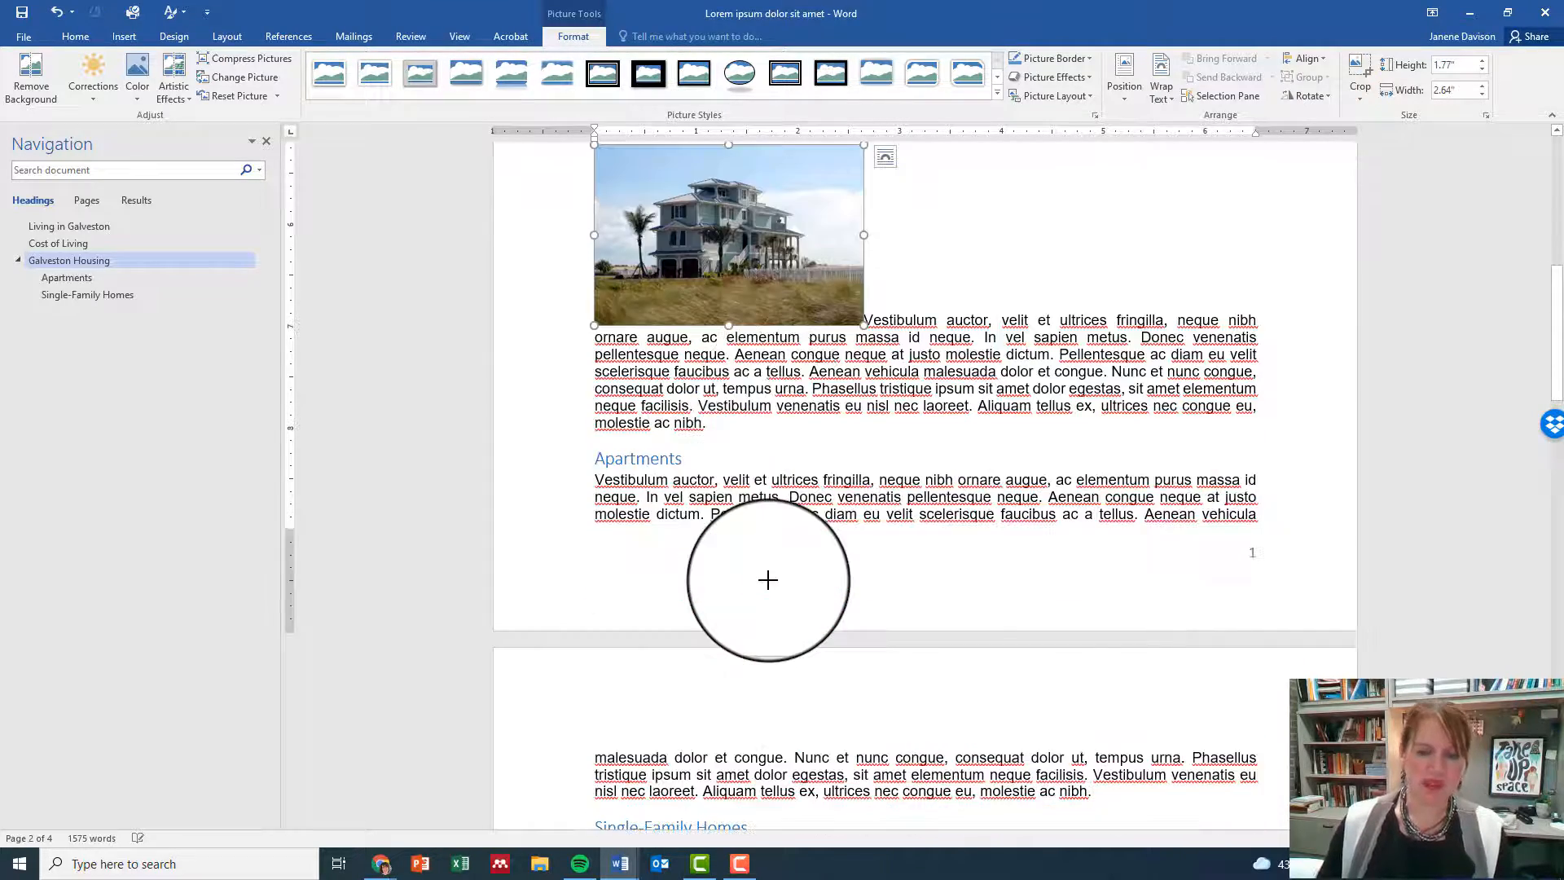
{"action": "scroll", "coordinate": [768, 579], "scroll_direction": "up", "scroll_amount": 3}
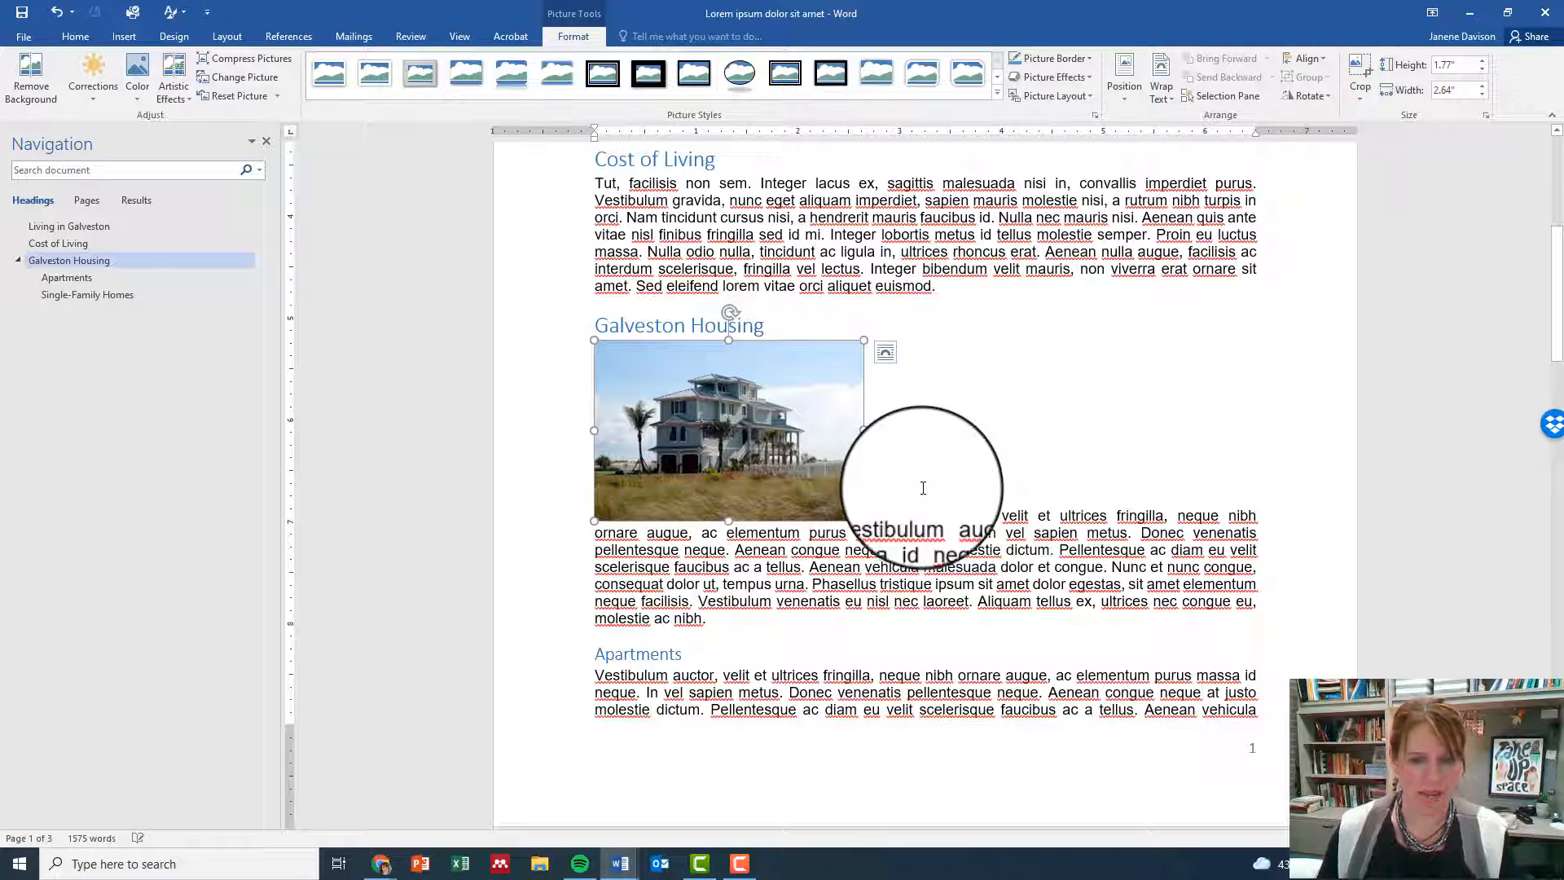
{"action": "left_click", "coordinate": [957, 461]}
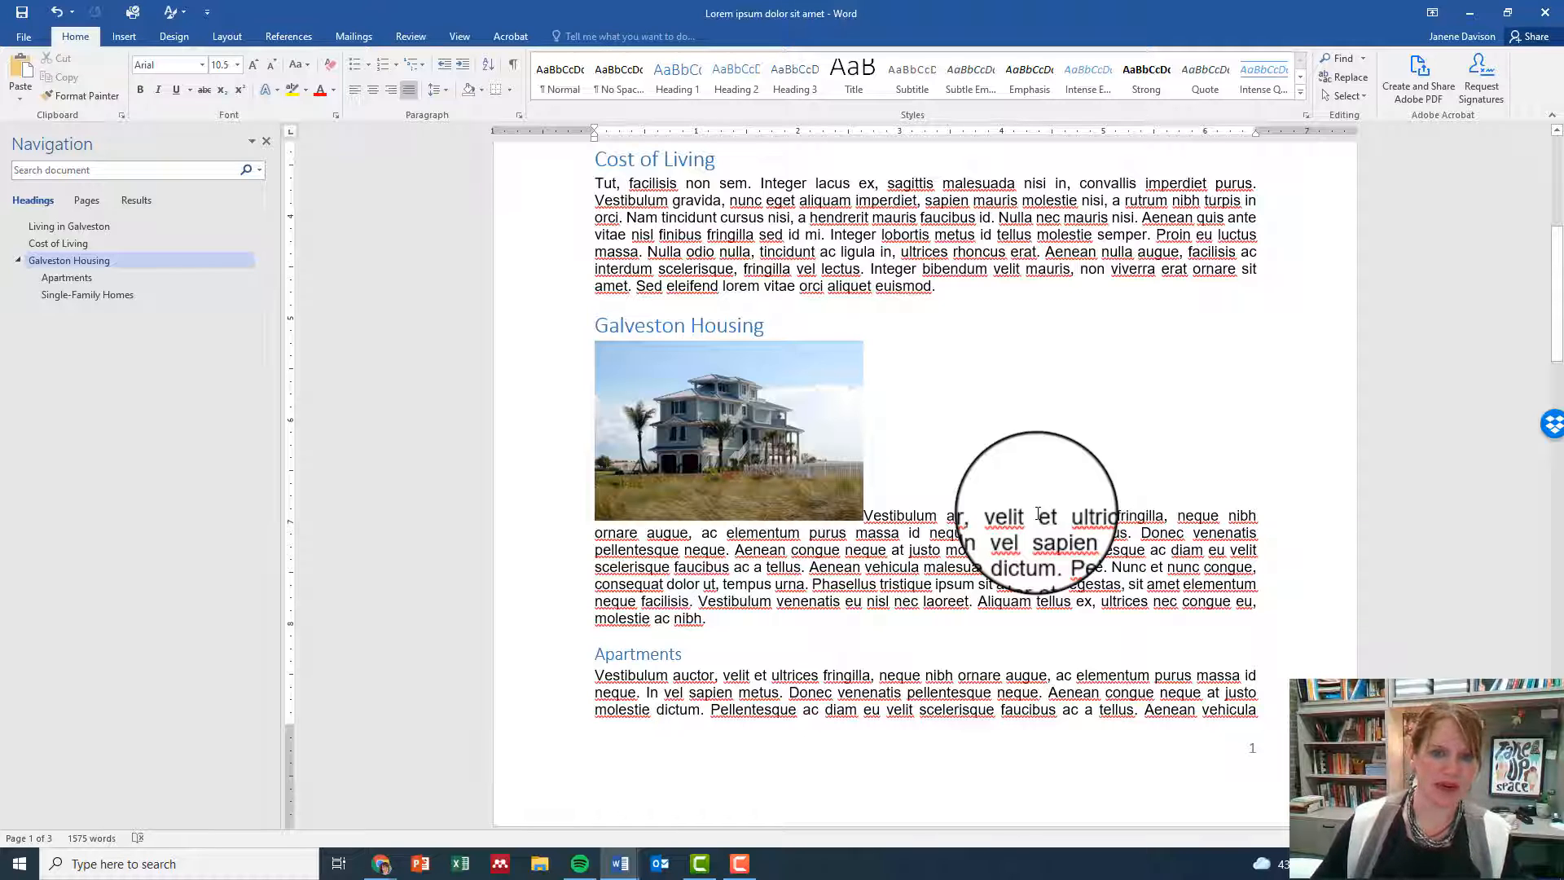
Compare the available tools with the beach house picture selected and deselected, and examine its Wrap Text formatting option
{"action": "left_click", "coordinate": [814, 434]}
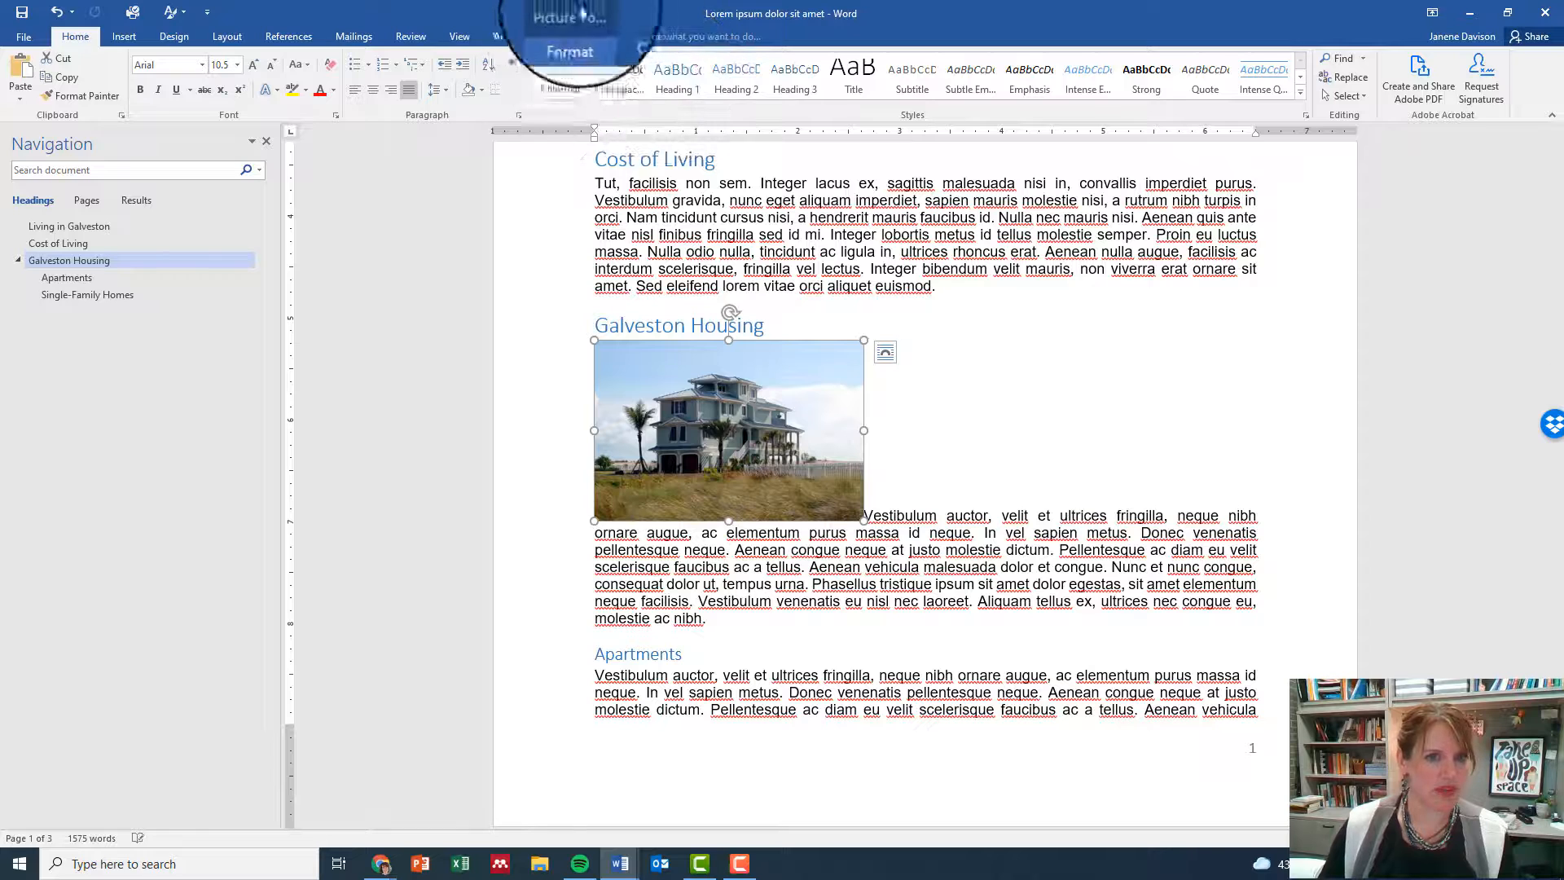
{"action": "left_click", "coordinate": [925, 285]}
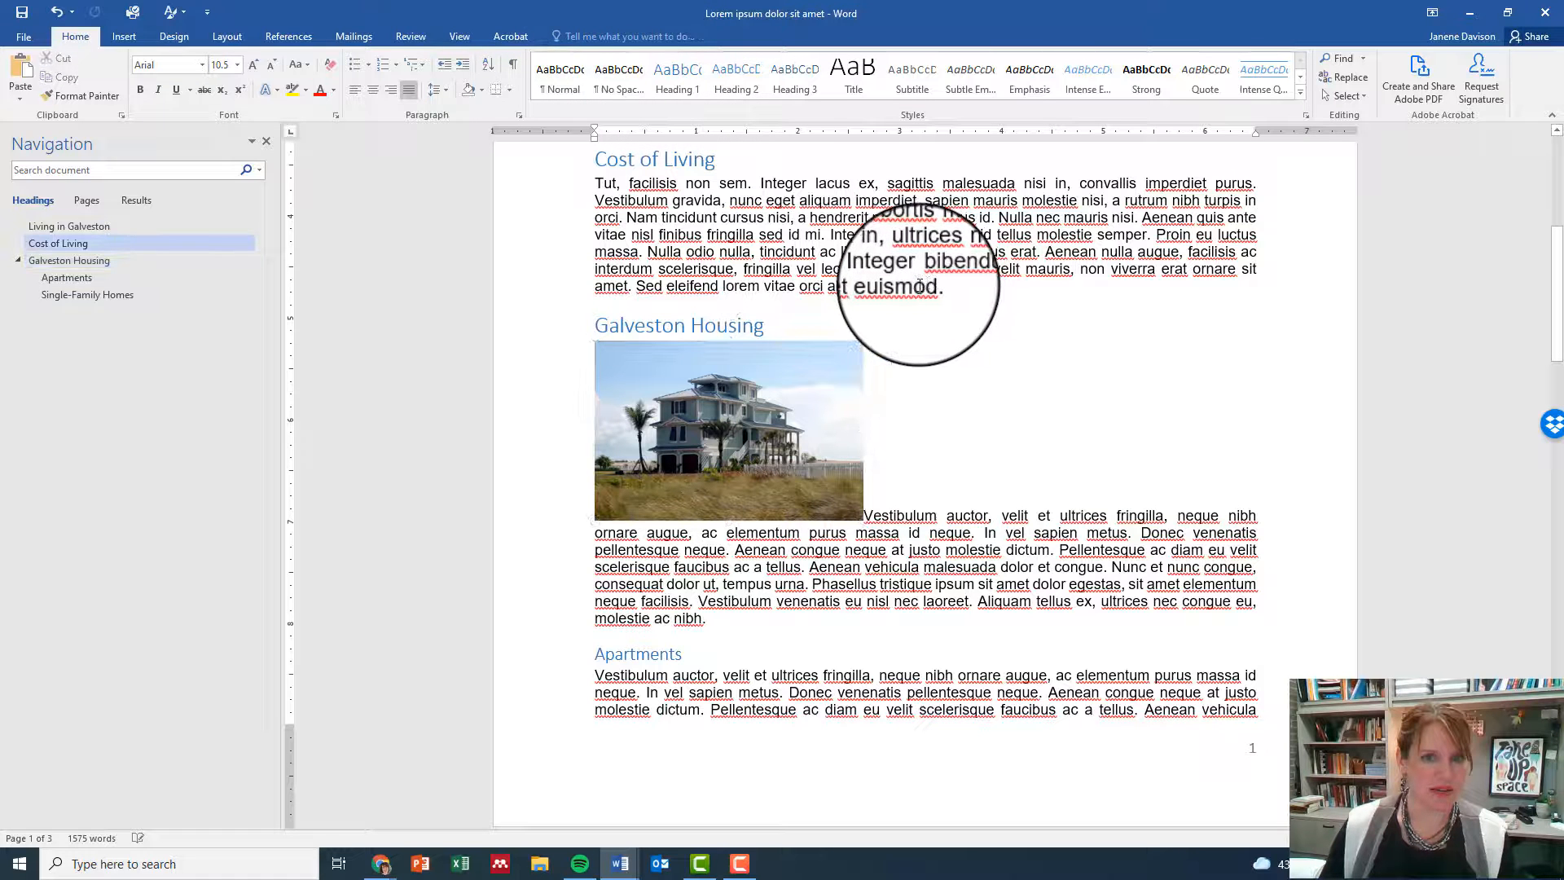
{"action": "left_click", "coordinate": [643, 389]}
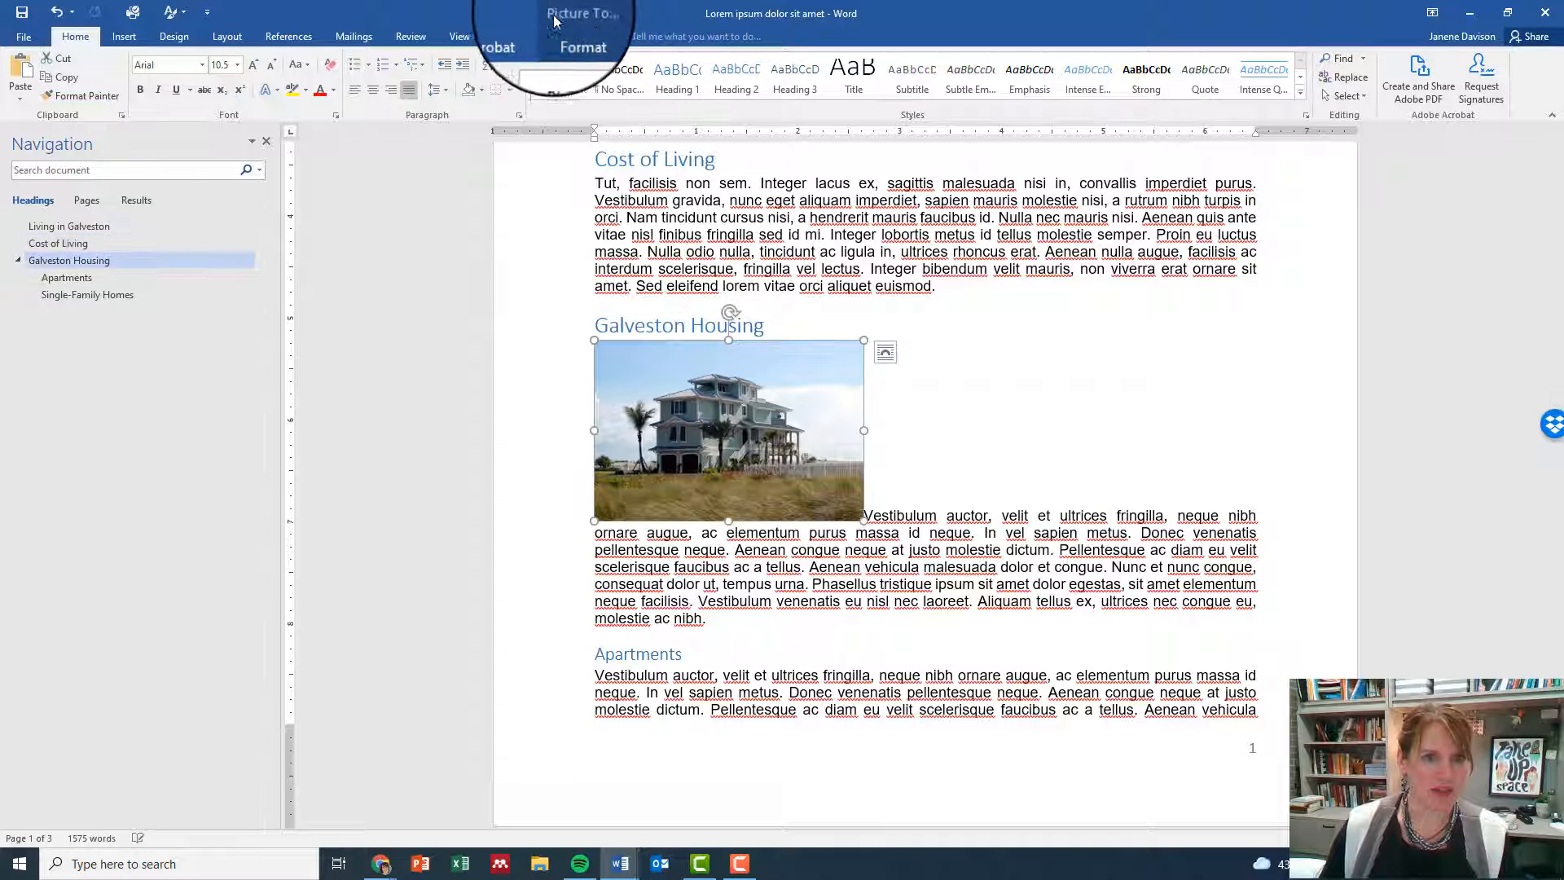
{"action": "left_click", "coordinate": [581, 38]}
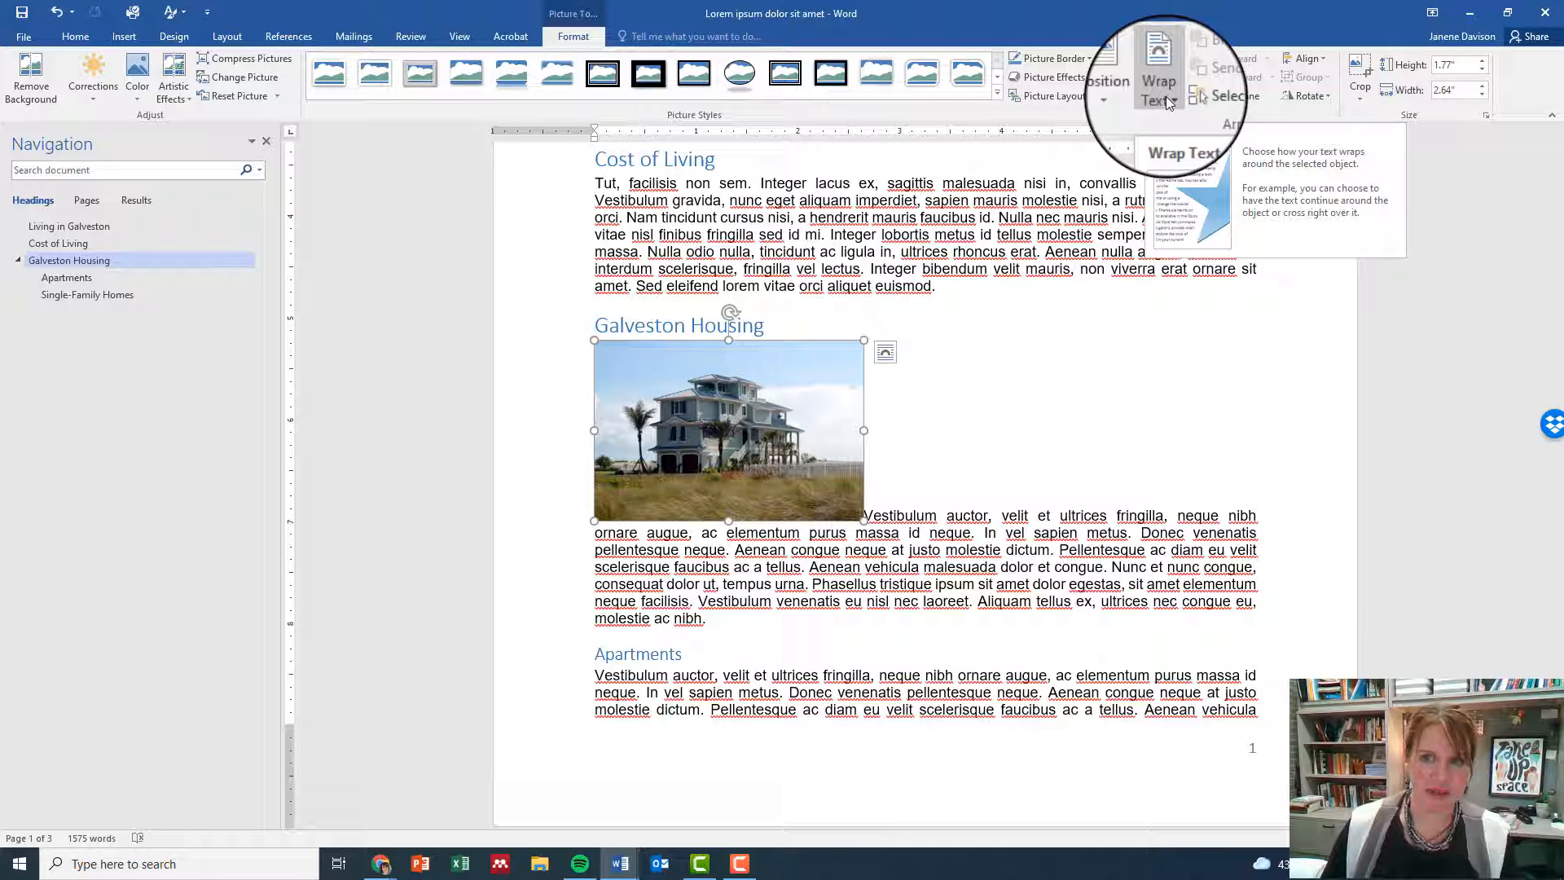
{"action": "left_click", "coordinate": [1060, 489]}
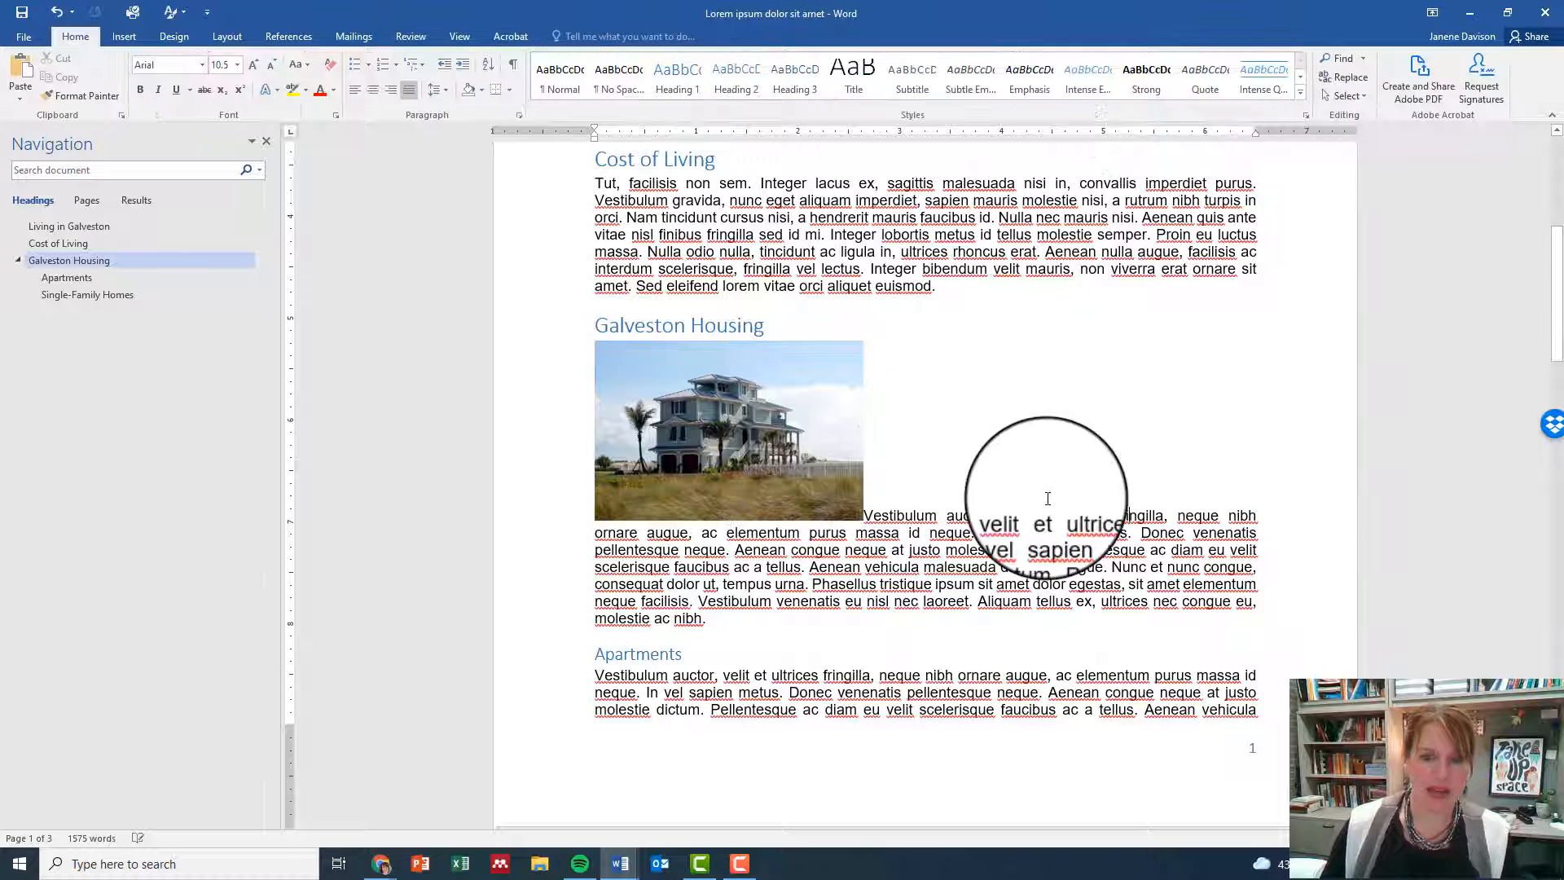
Wrap the Galveston Housing paragraph around the side of the beach house picture, and deselect the picture
{"action": "right_click", "coordinate": [777, 395]}
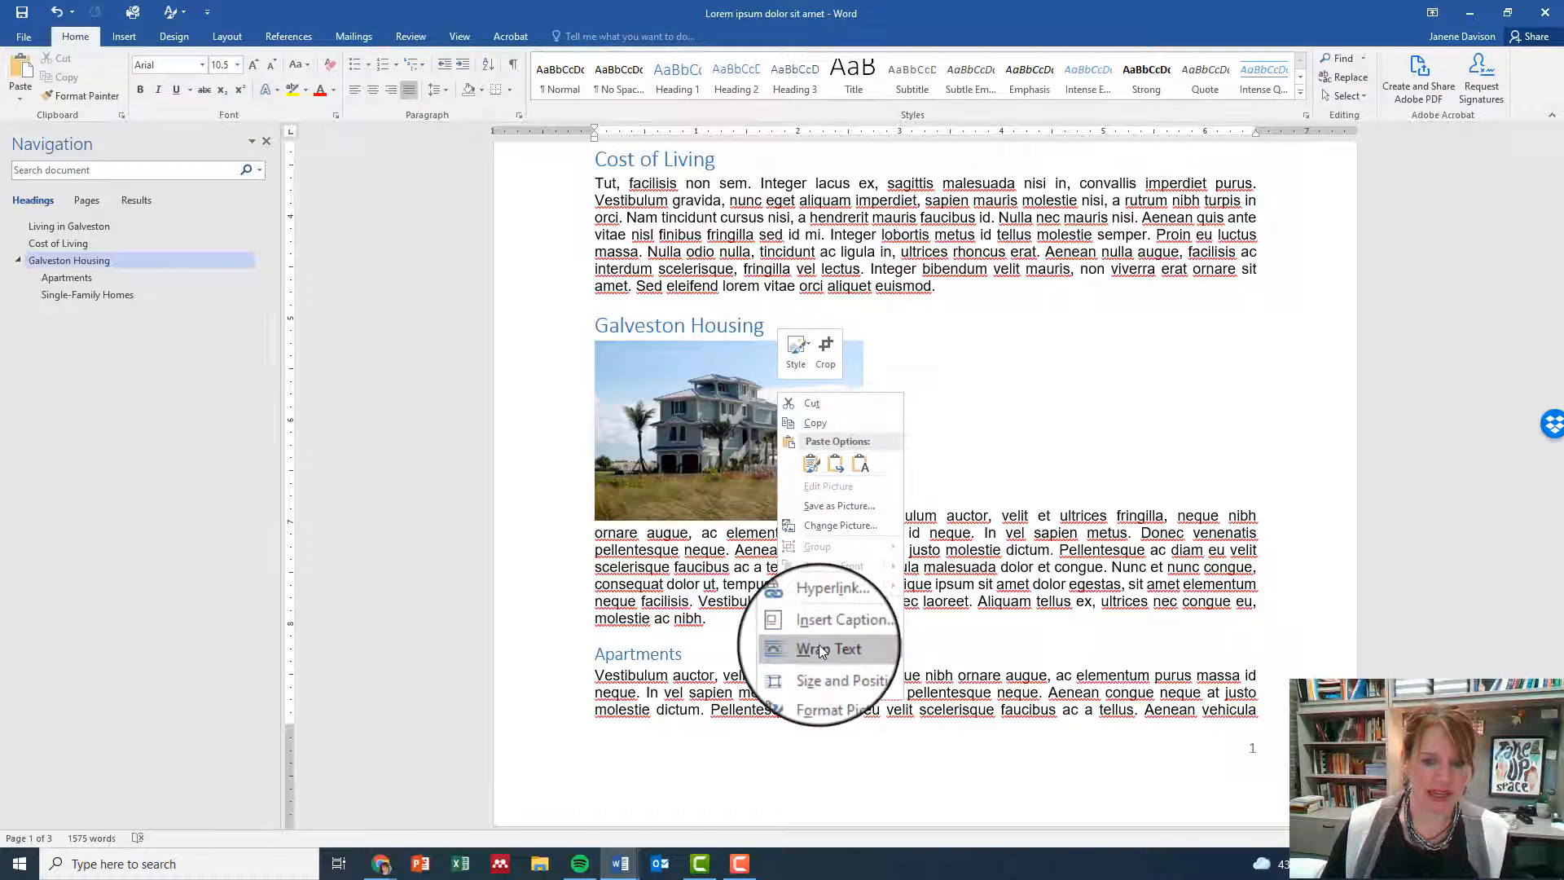
{"action": "mouse_move", "coordinate": [819, 646]}
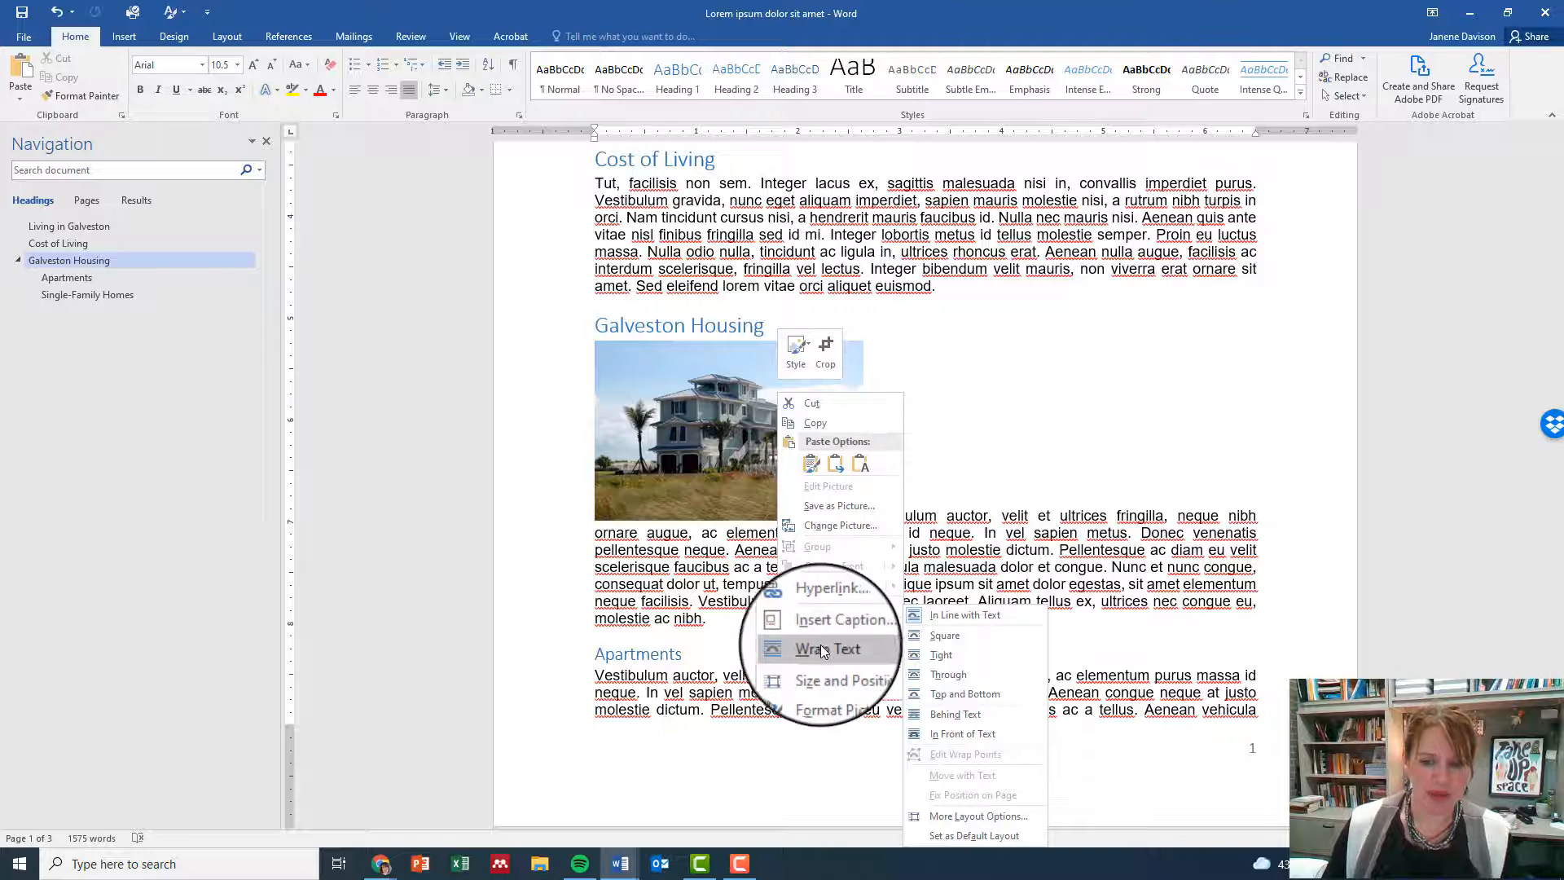
{"action": "left_click", "coordinate": [940, 644]}
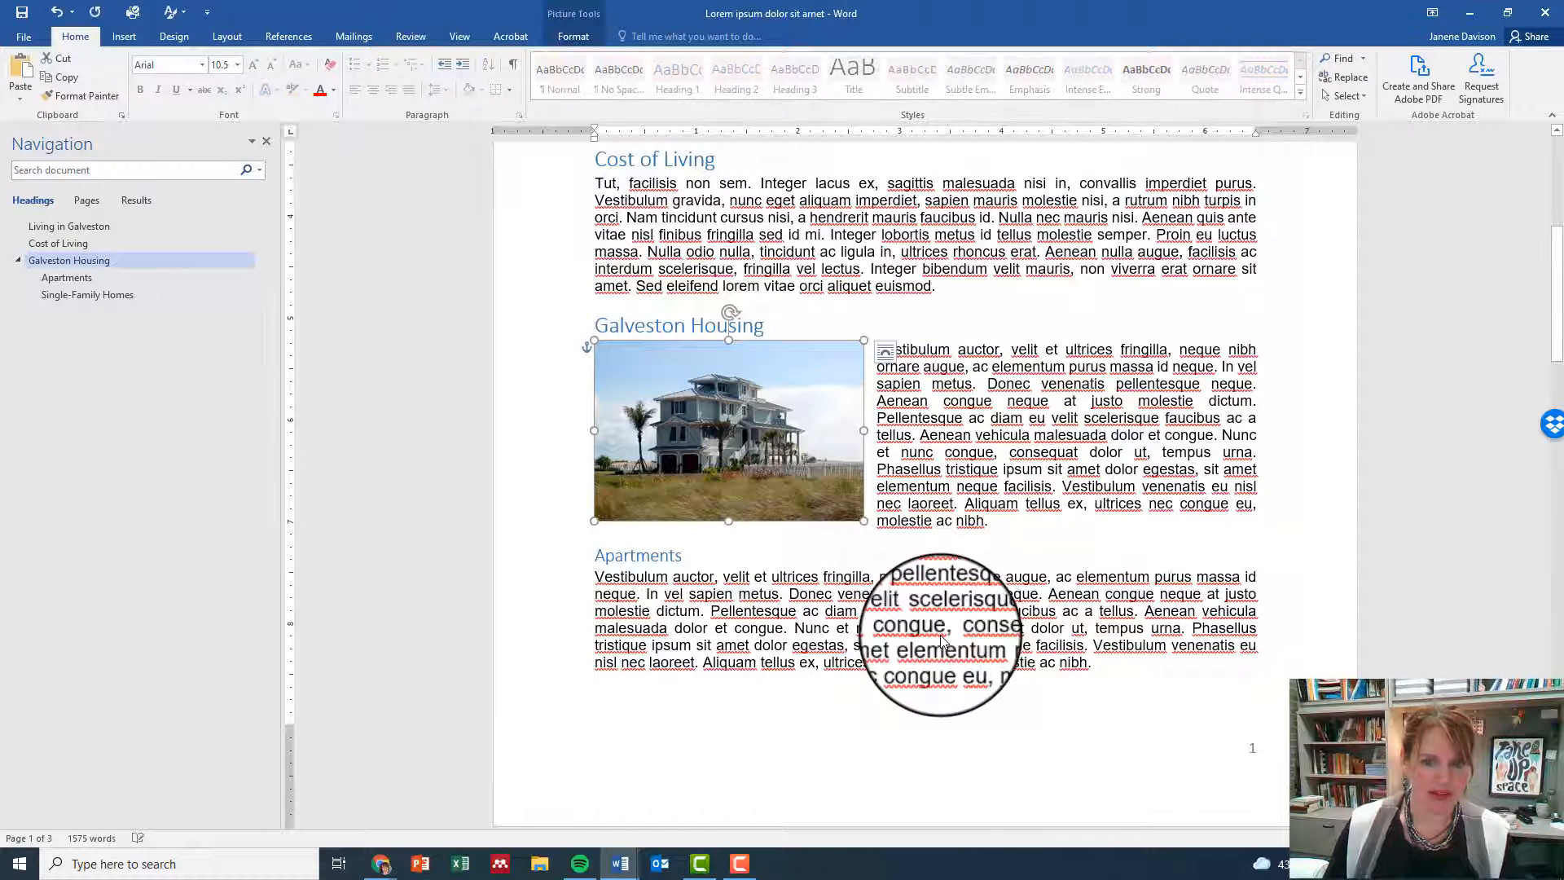
{"action": "left_click", "coordinate": [927, 446]}
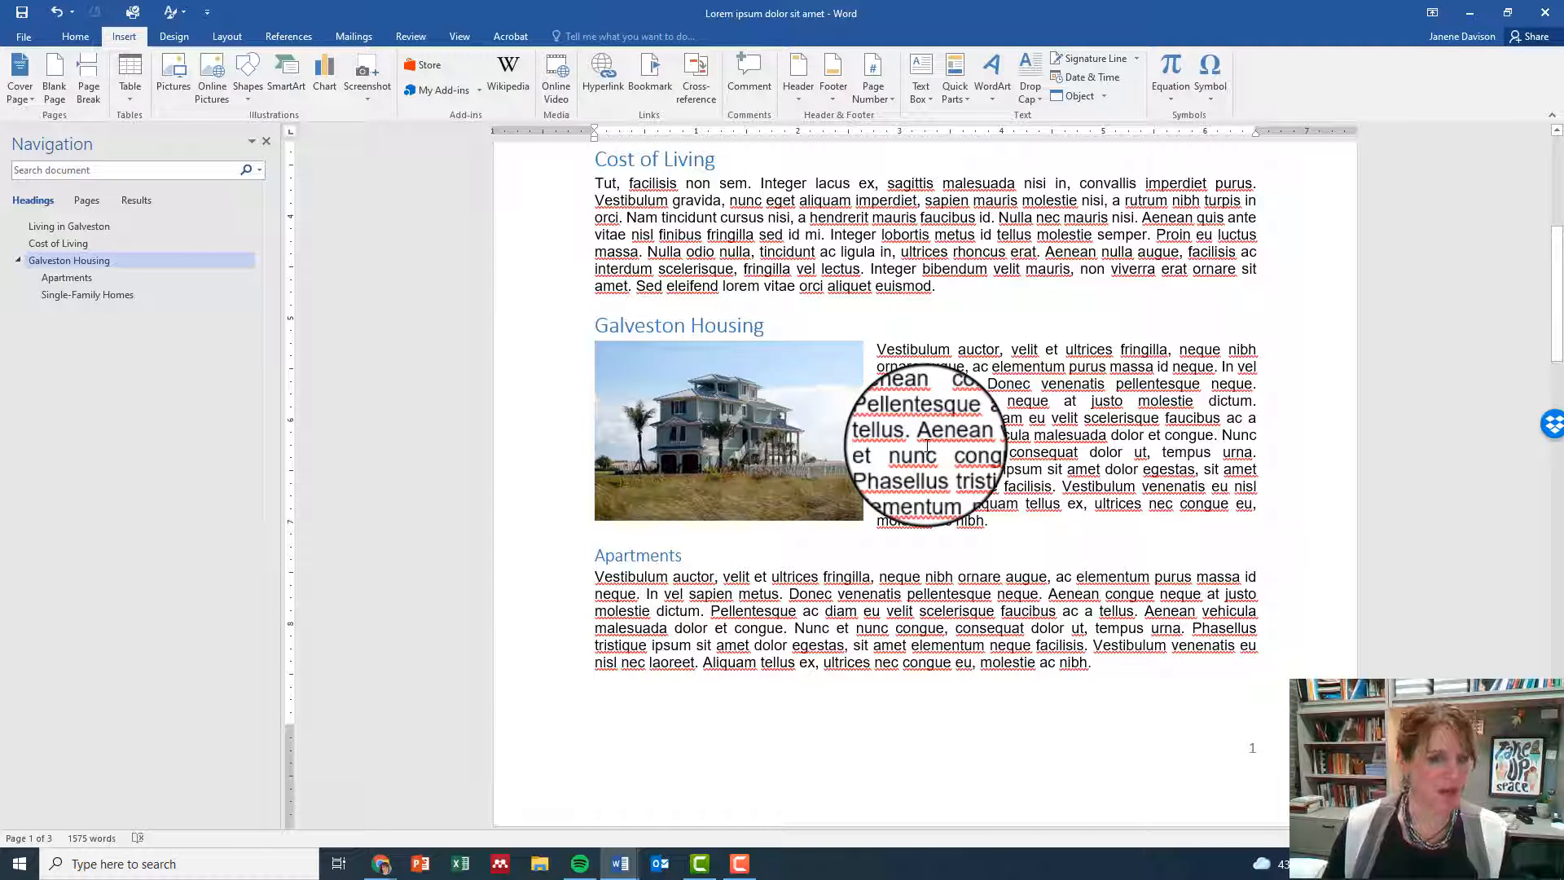
Add a Figure caption reading "Galveston Beach home" below the beach house picture, and return to the body text
{"action": "right_click", "coordinate": [741, 430]}
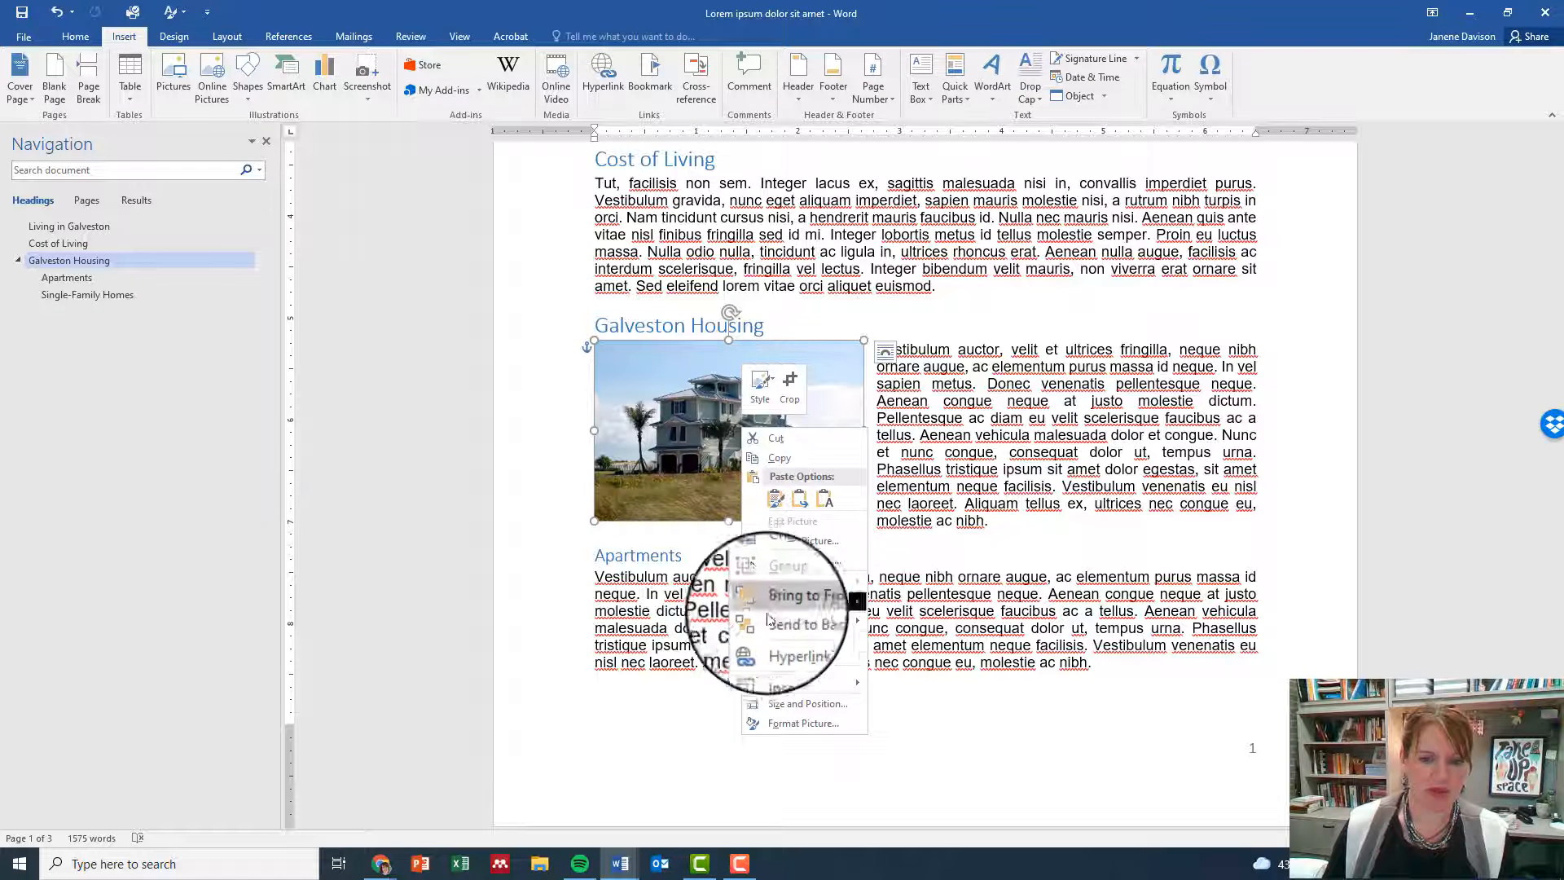
{"action": "left_click", "coordinate": [784, 663]}
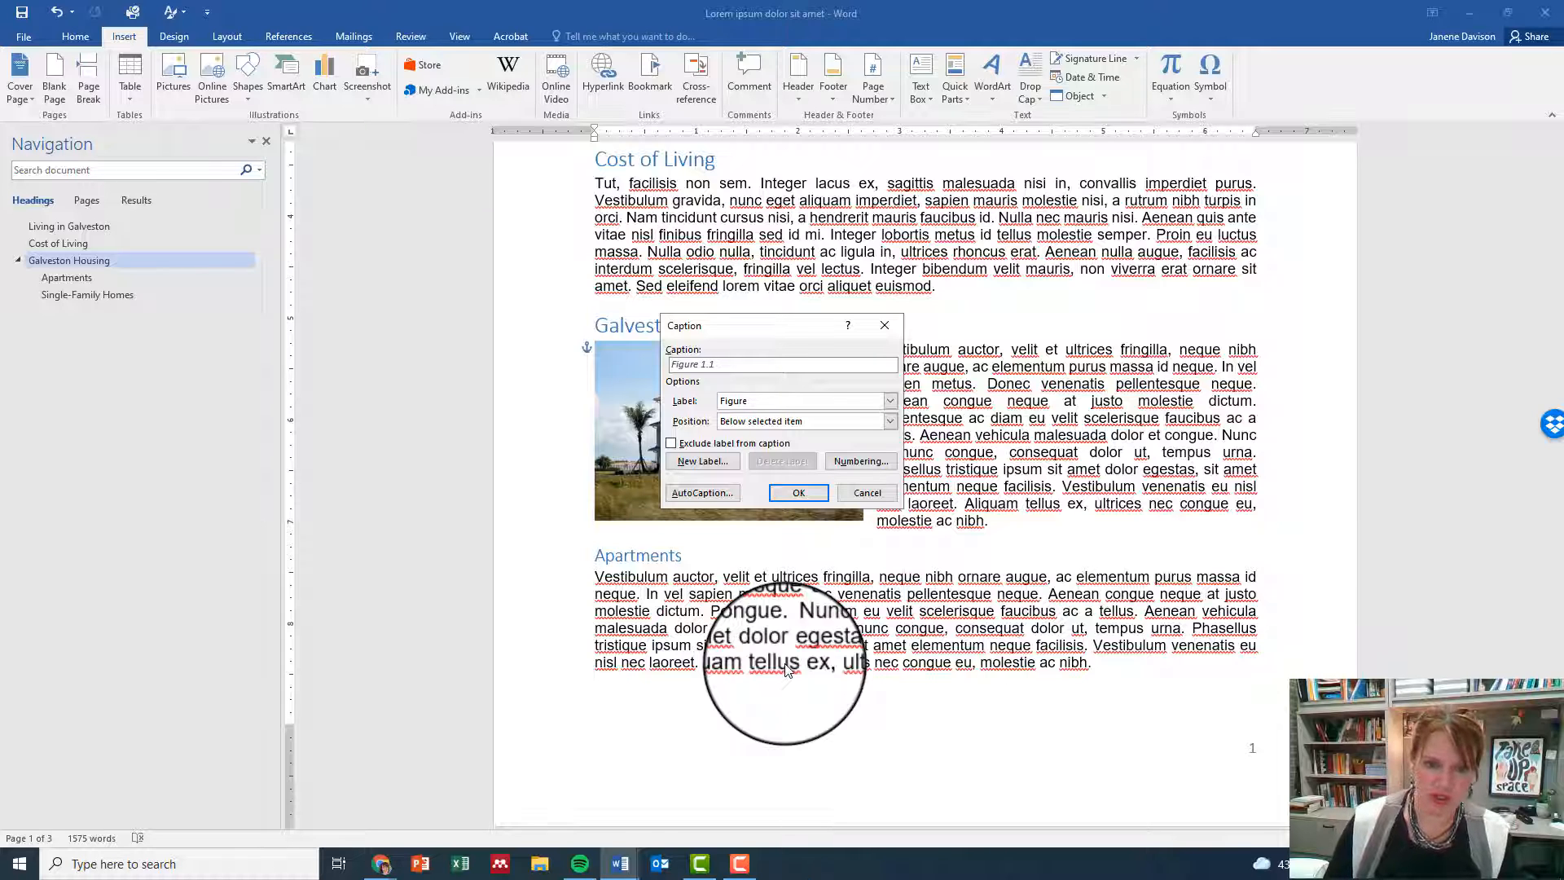
{"action": "type", "text": "Galveston Be"}
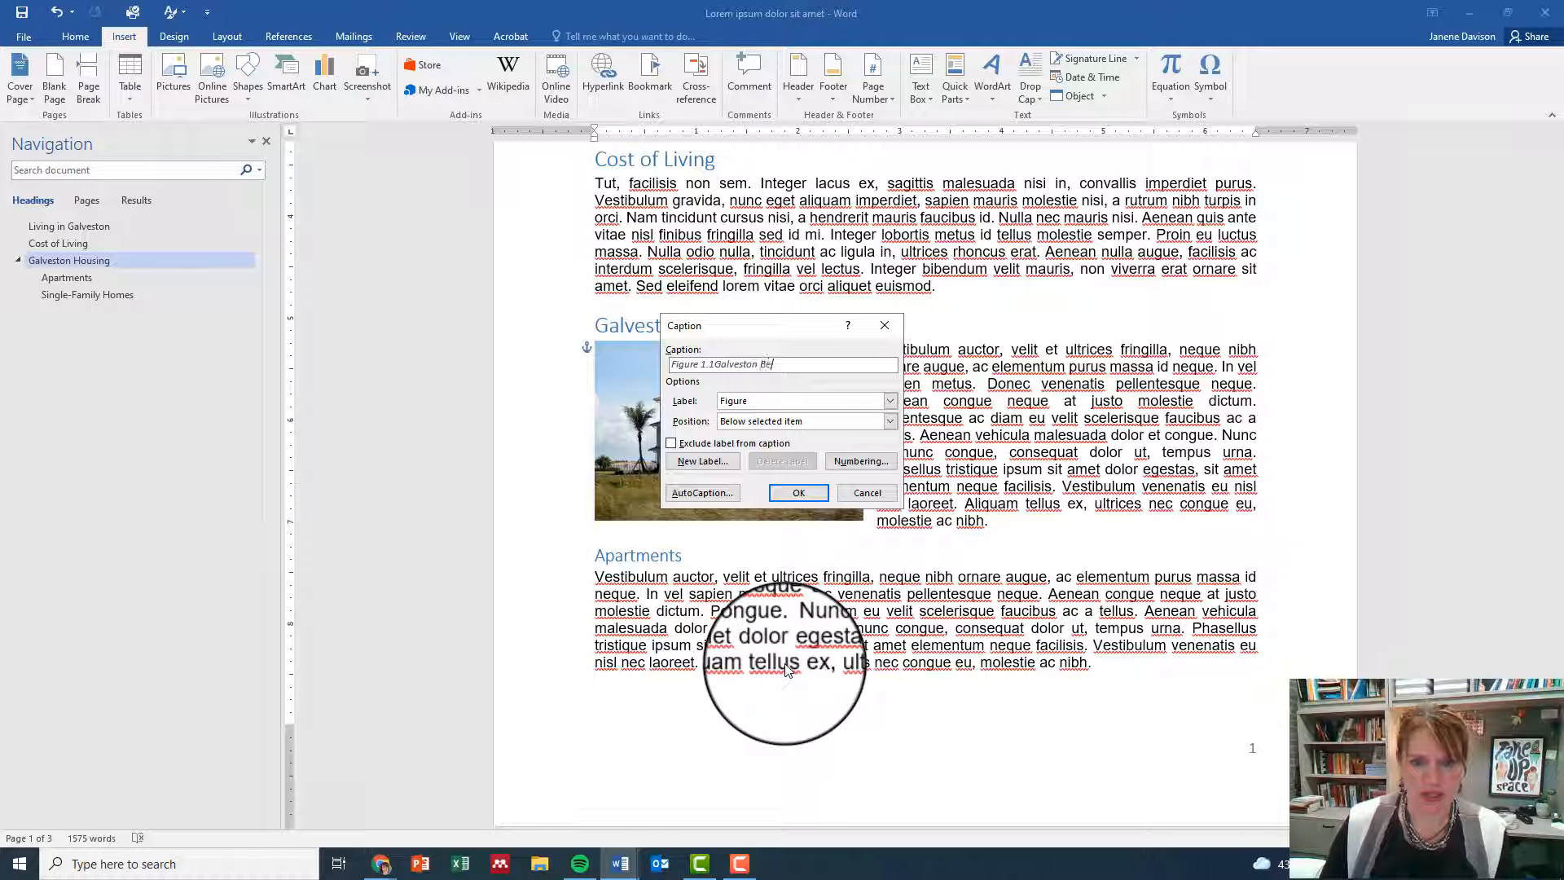
{"action": "type", "text": "ach home"}
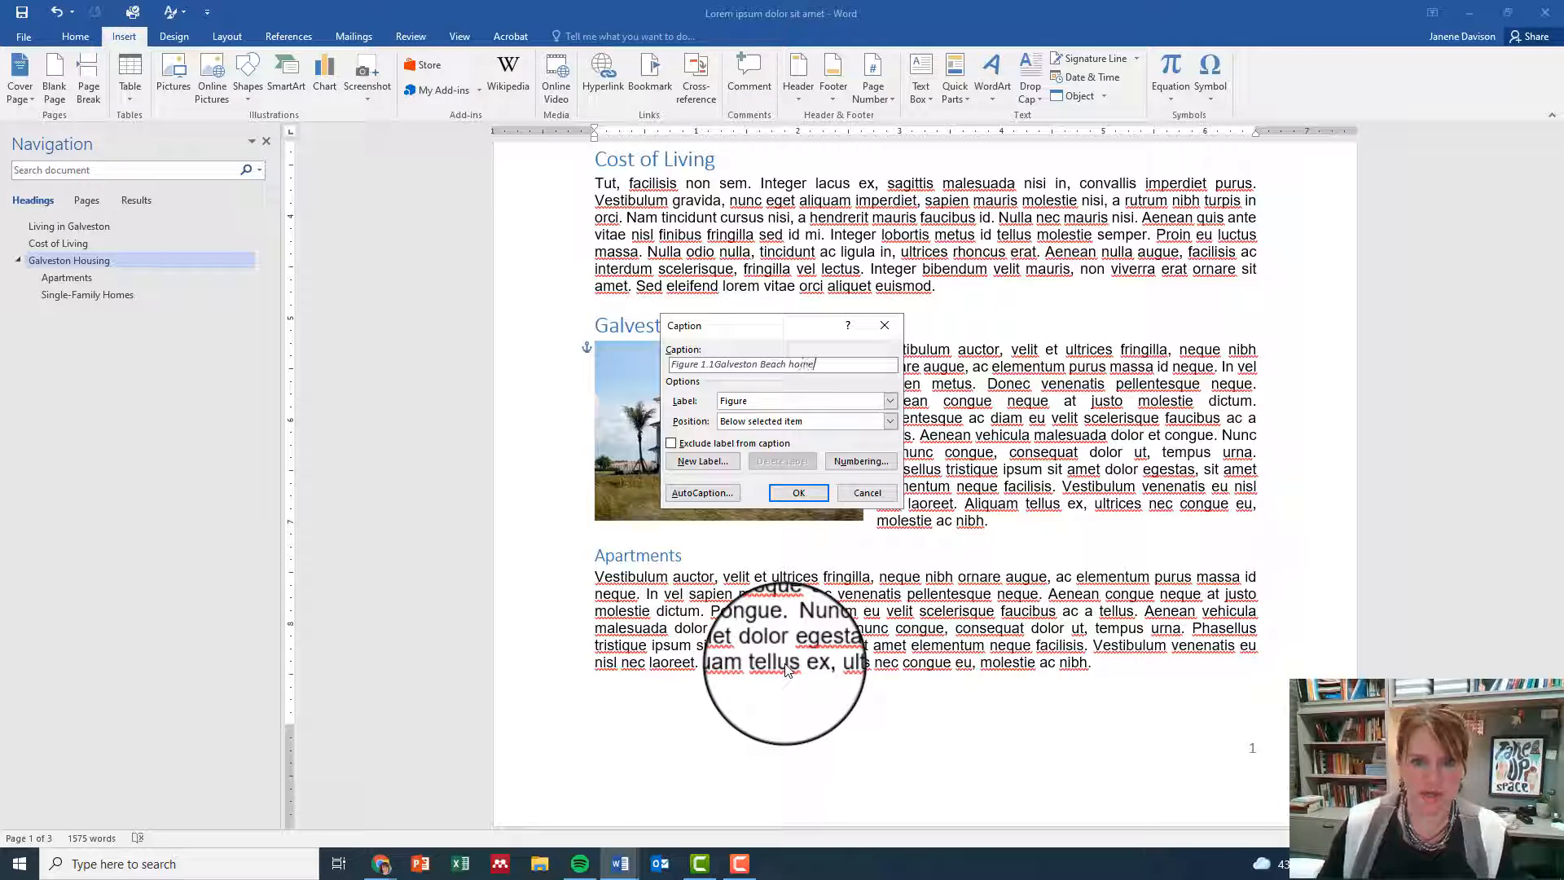
{"action": "left_click", "coordinate": [775, 491]}
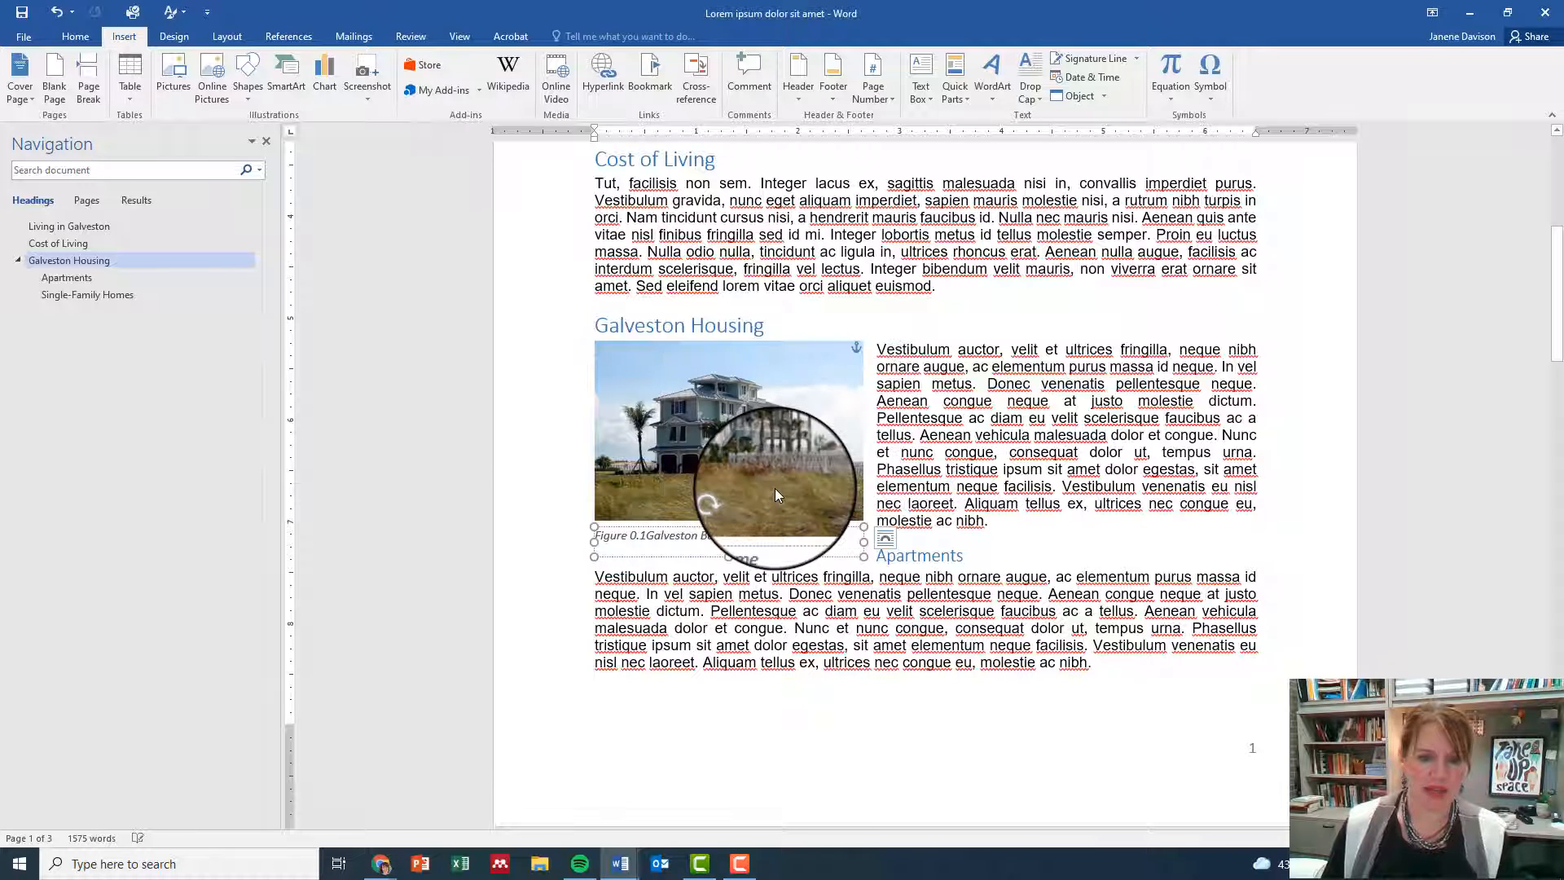
{"action": "left_click", "coordinate": [1247, 593]}
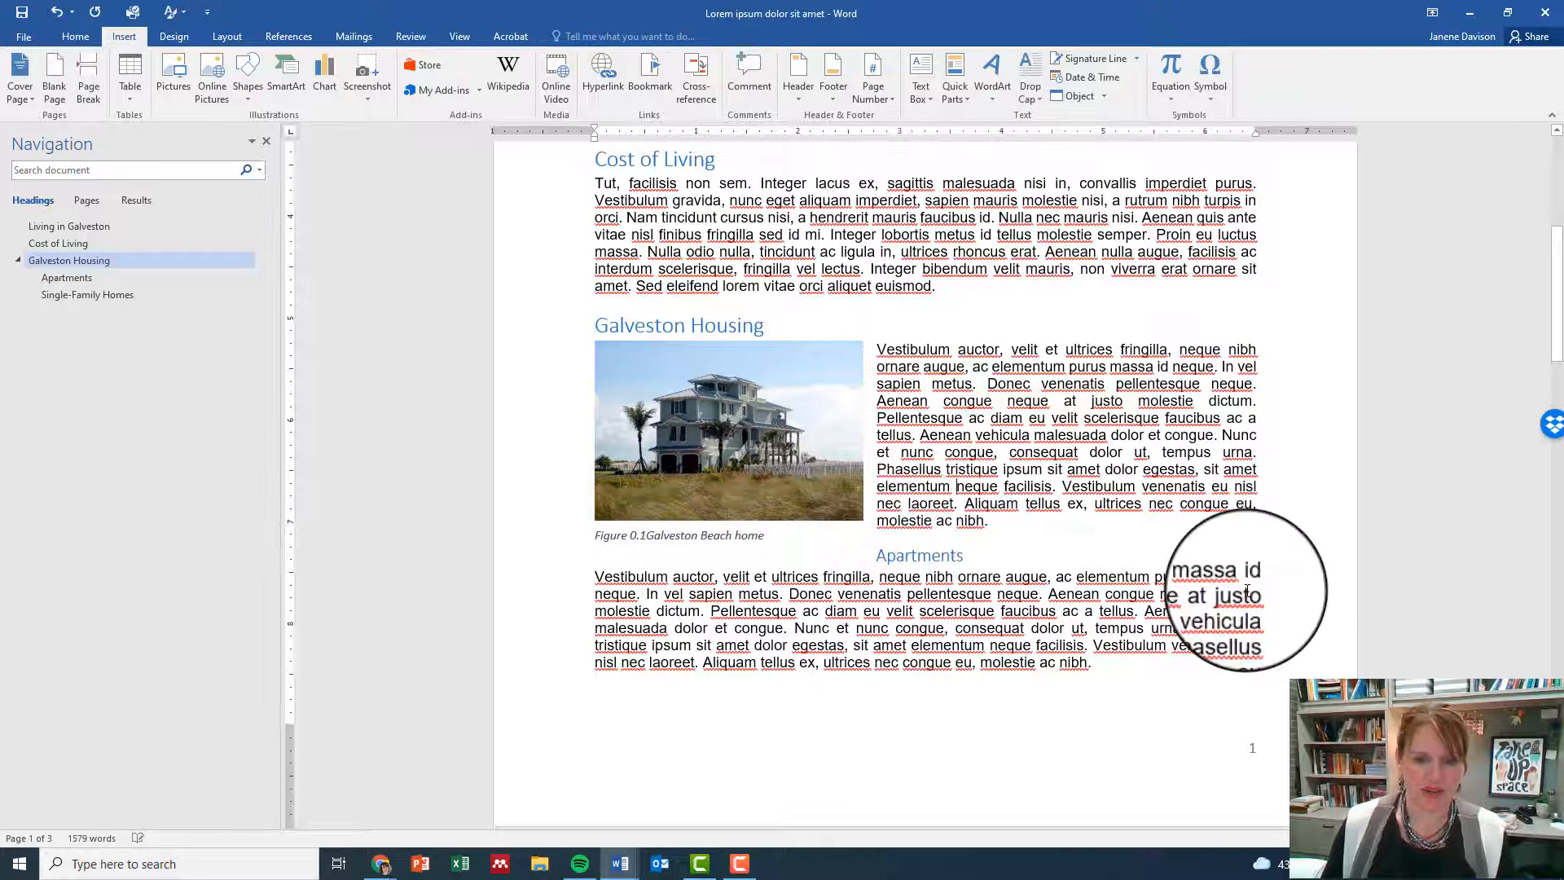
Open the header on the first page and enter the title "Living in Galveston"
{"action": "scroll", "coordinate": [1011, 683], "scroll_direction": "up", "scroll_amount": 8}
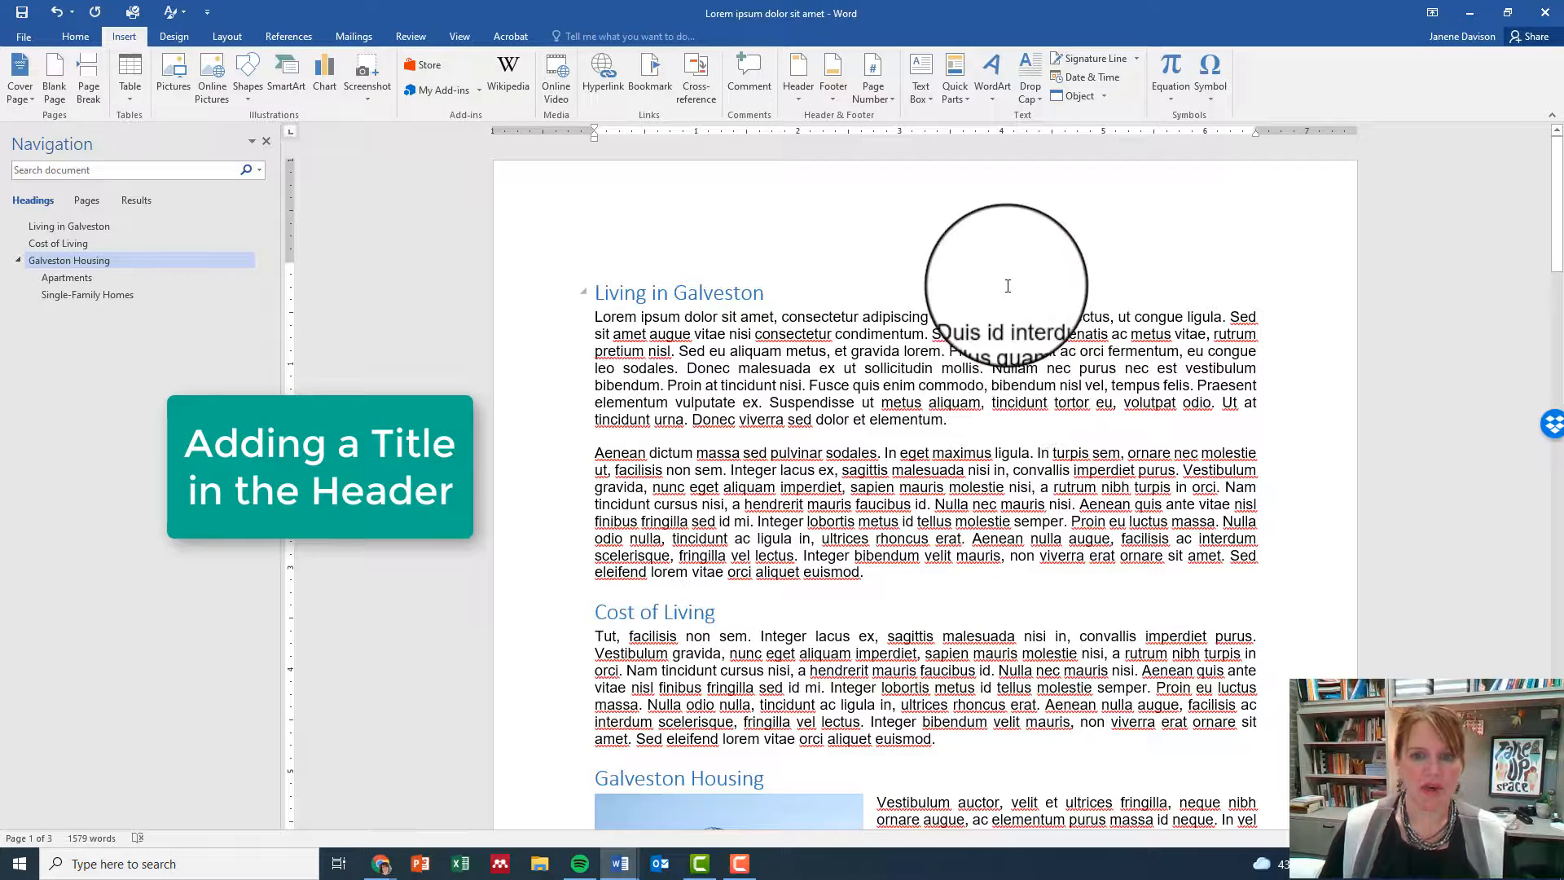
{"action": "double_click", "coordinate": [892, 191]}
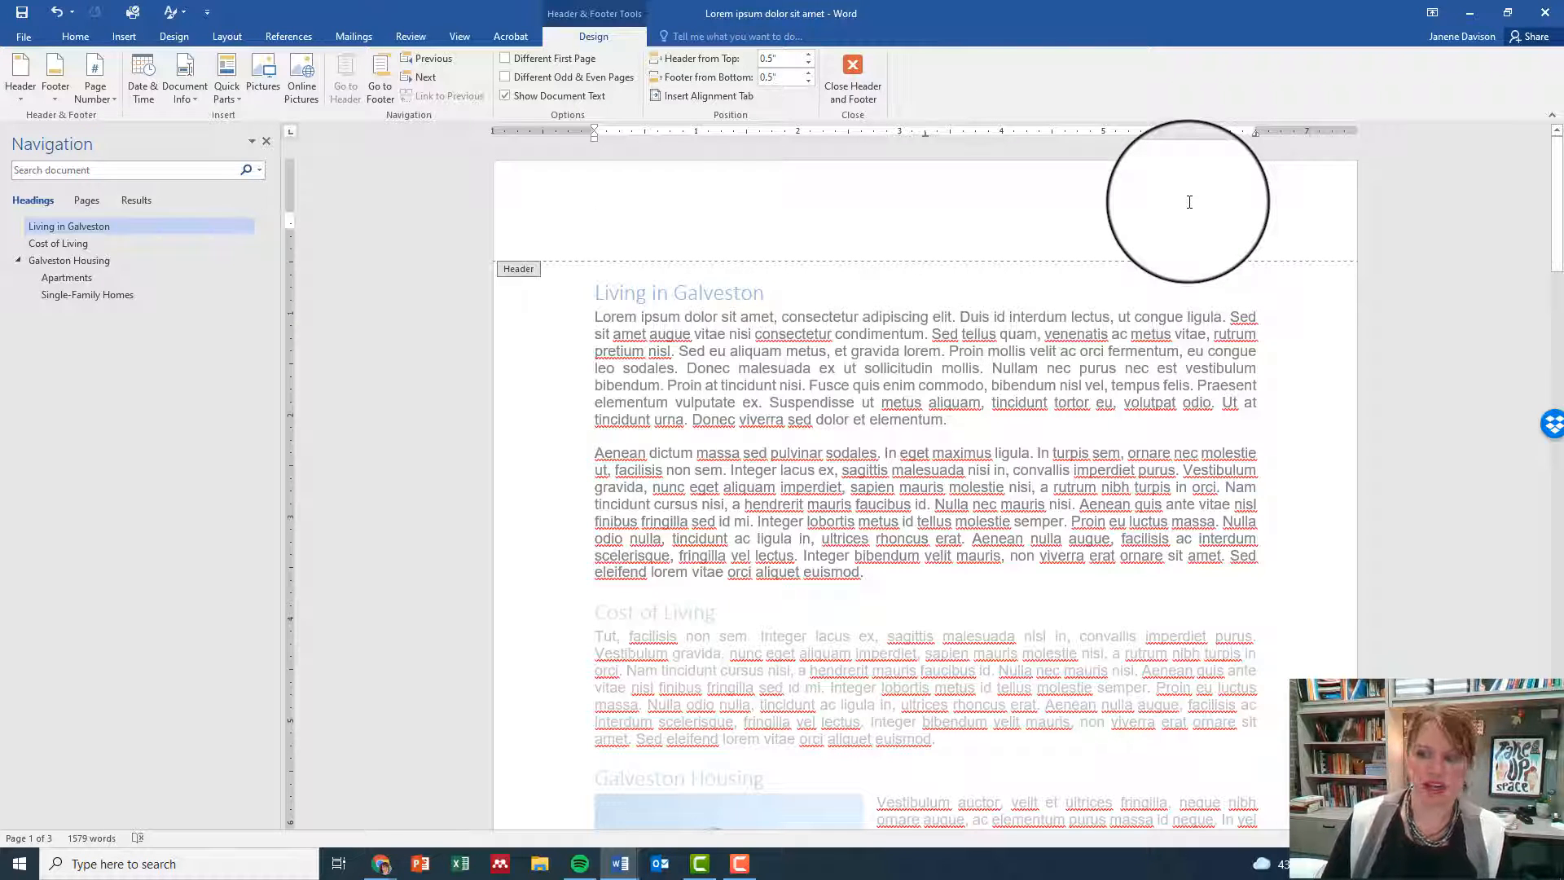
{"action": "type", "text": "Living in Galveston"}
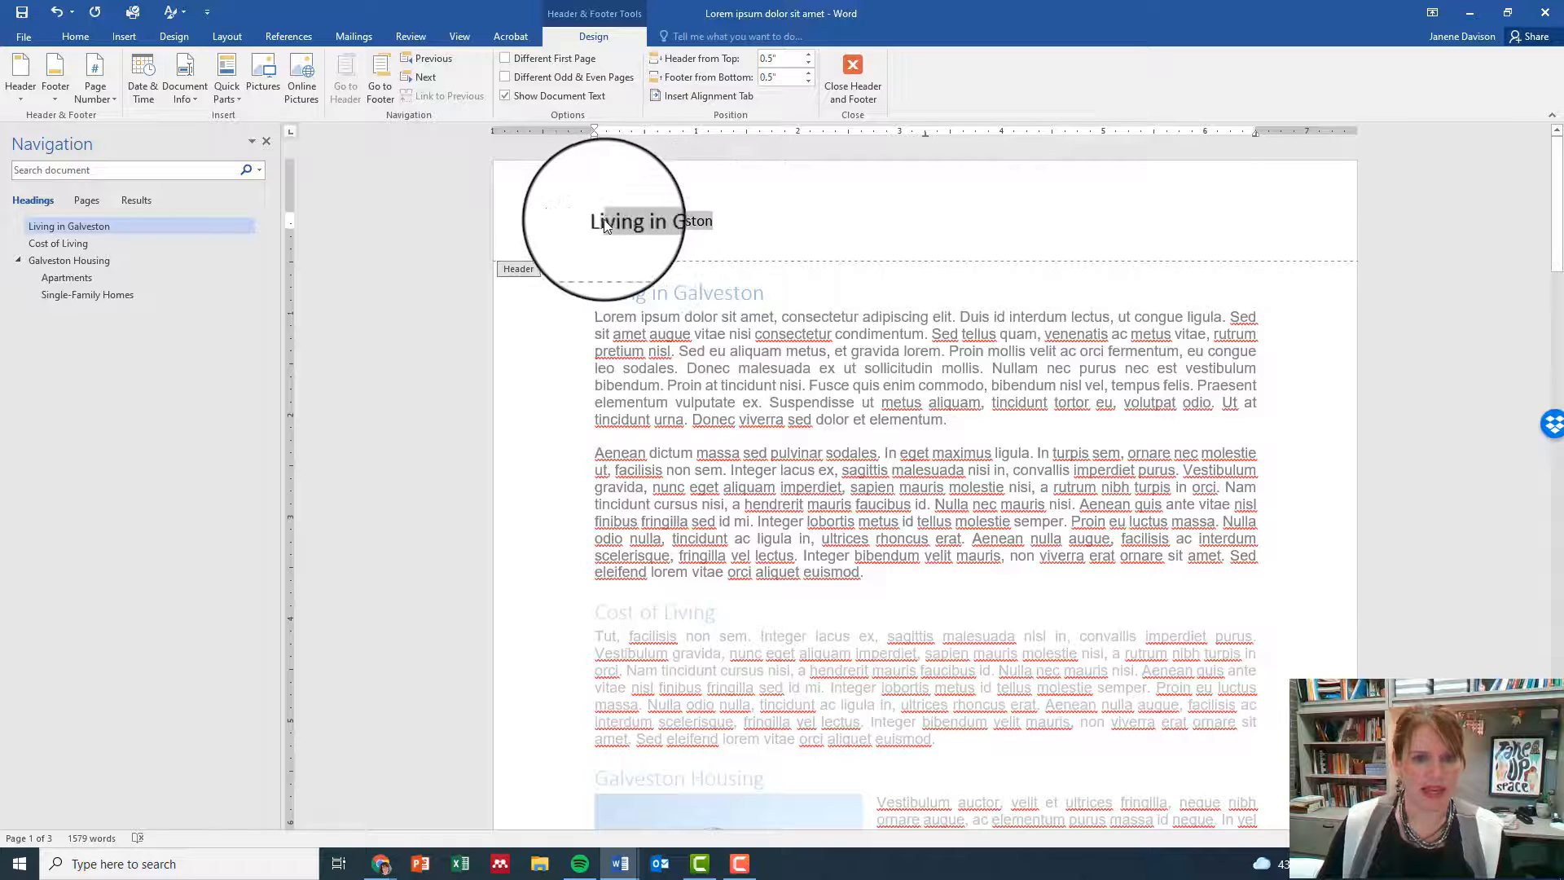
Apply the Title style to the header text, centre it, and return to the document body
{"action": "left_click", "coordinate": [572, 231]}
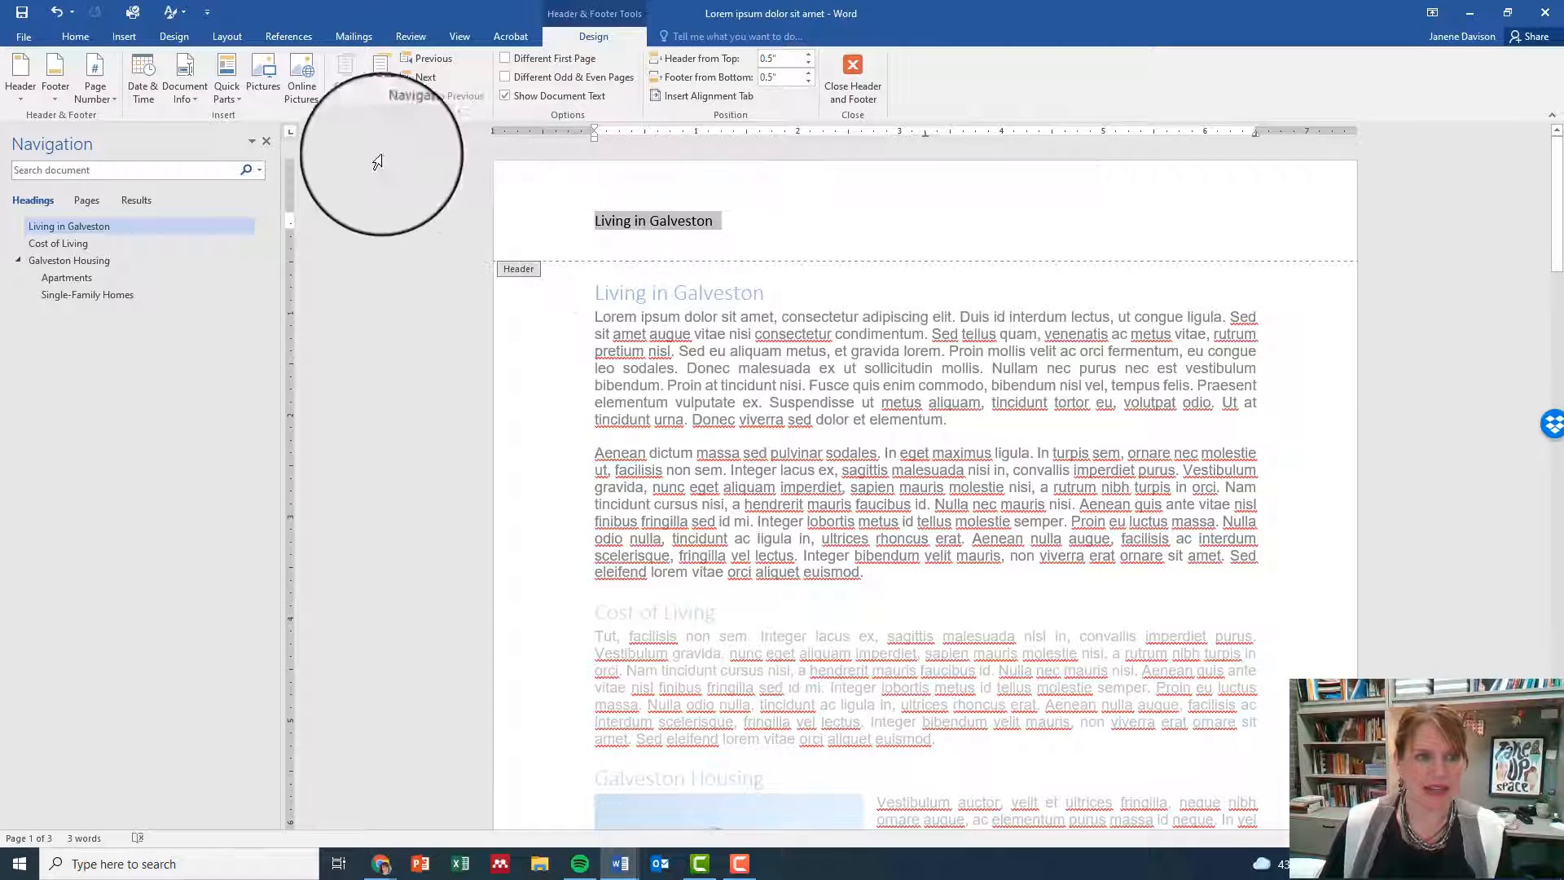
{"action": "left_click", "coordinate": [73, 37]}
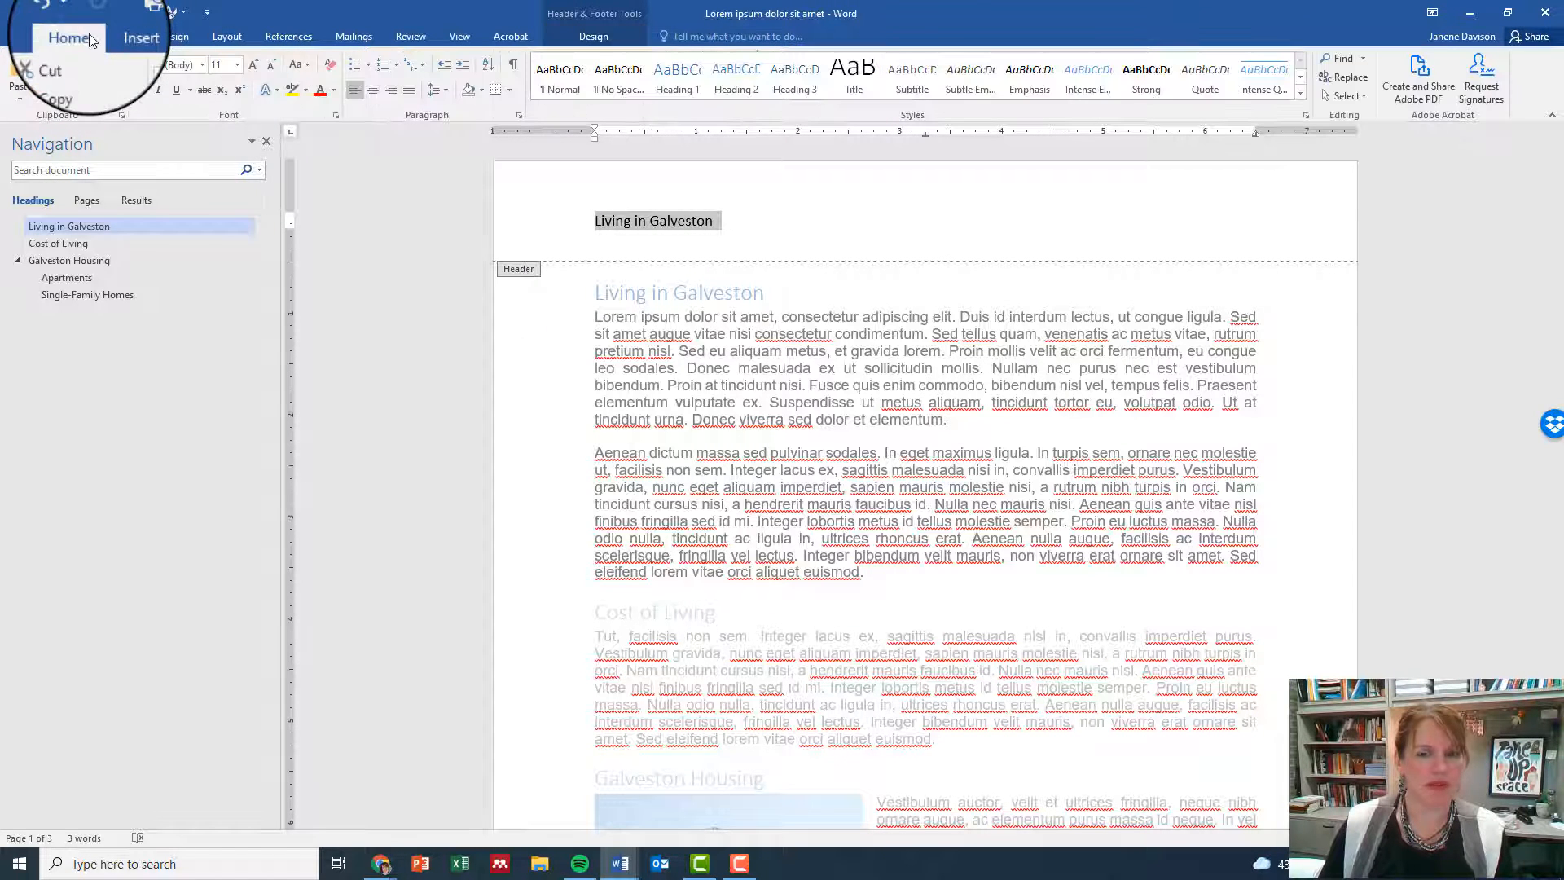
{"action": "left_click", "coordinate": [839, 92]}
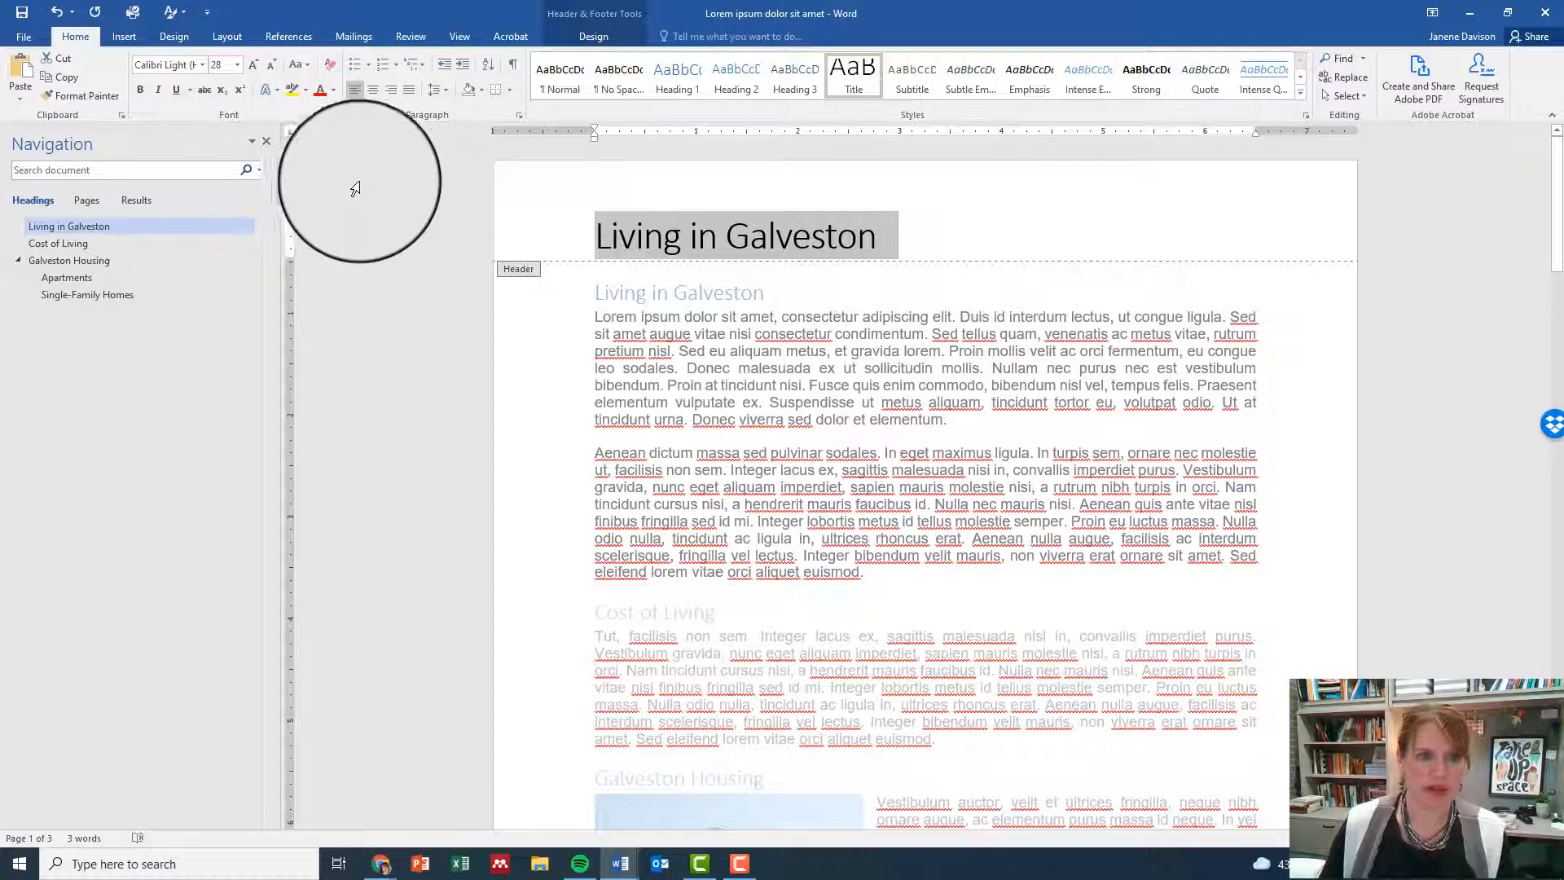
{"action": "left_click", "coordinate": [368, 91]}
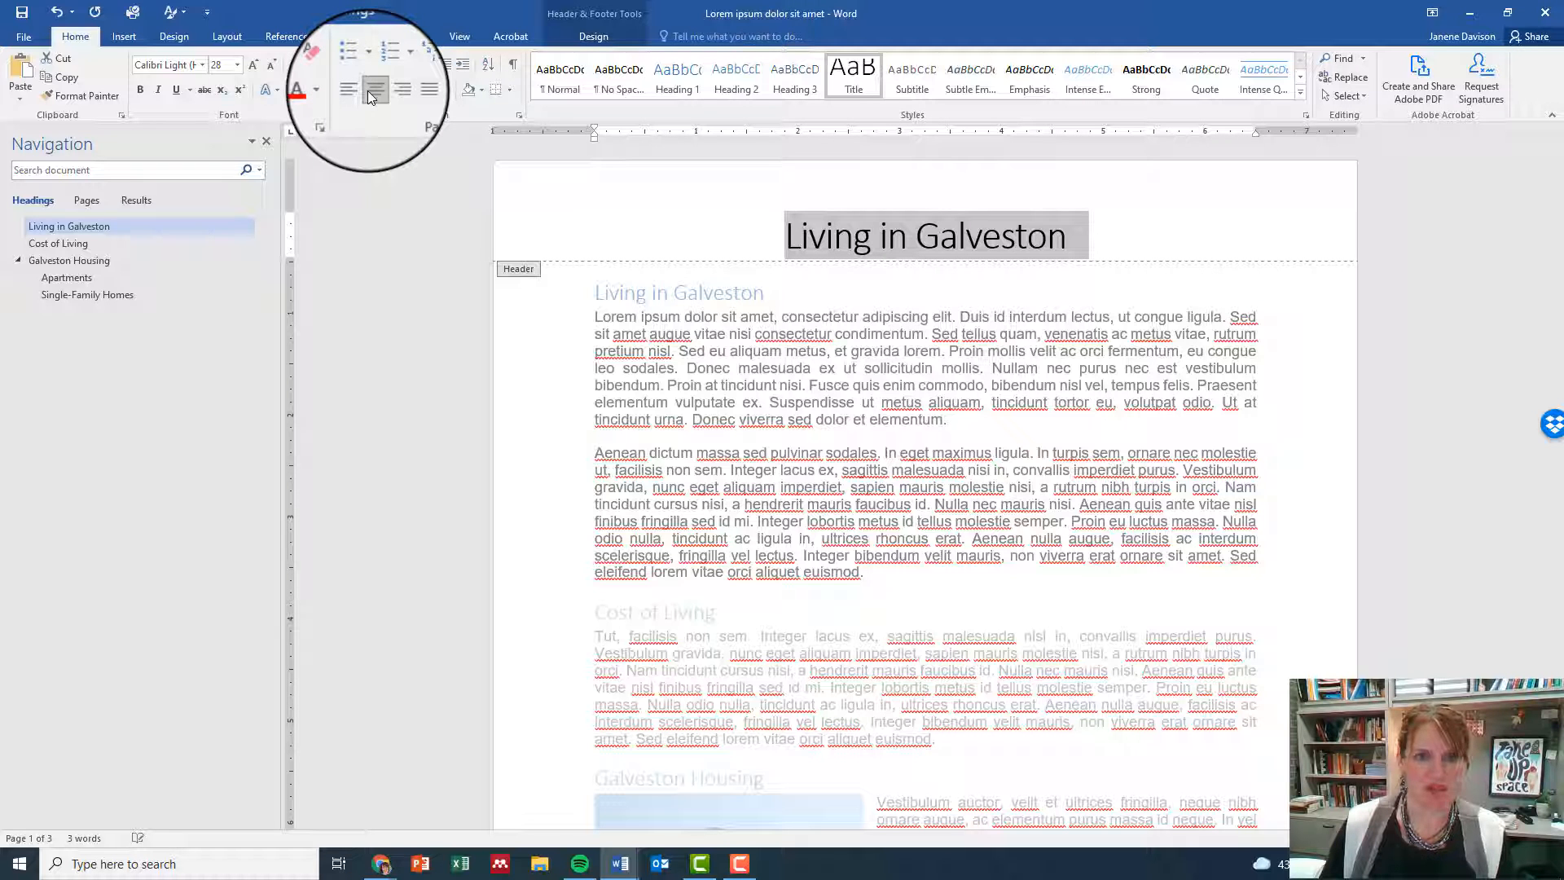
{"action": "double_click", "coordinate": [1097, 367]}
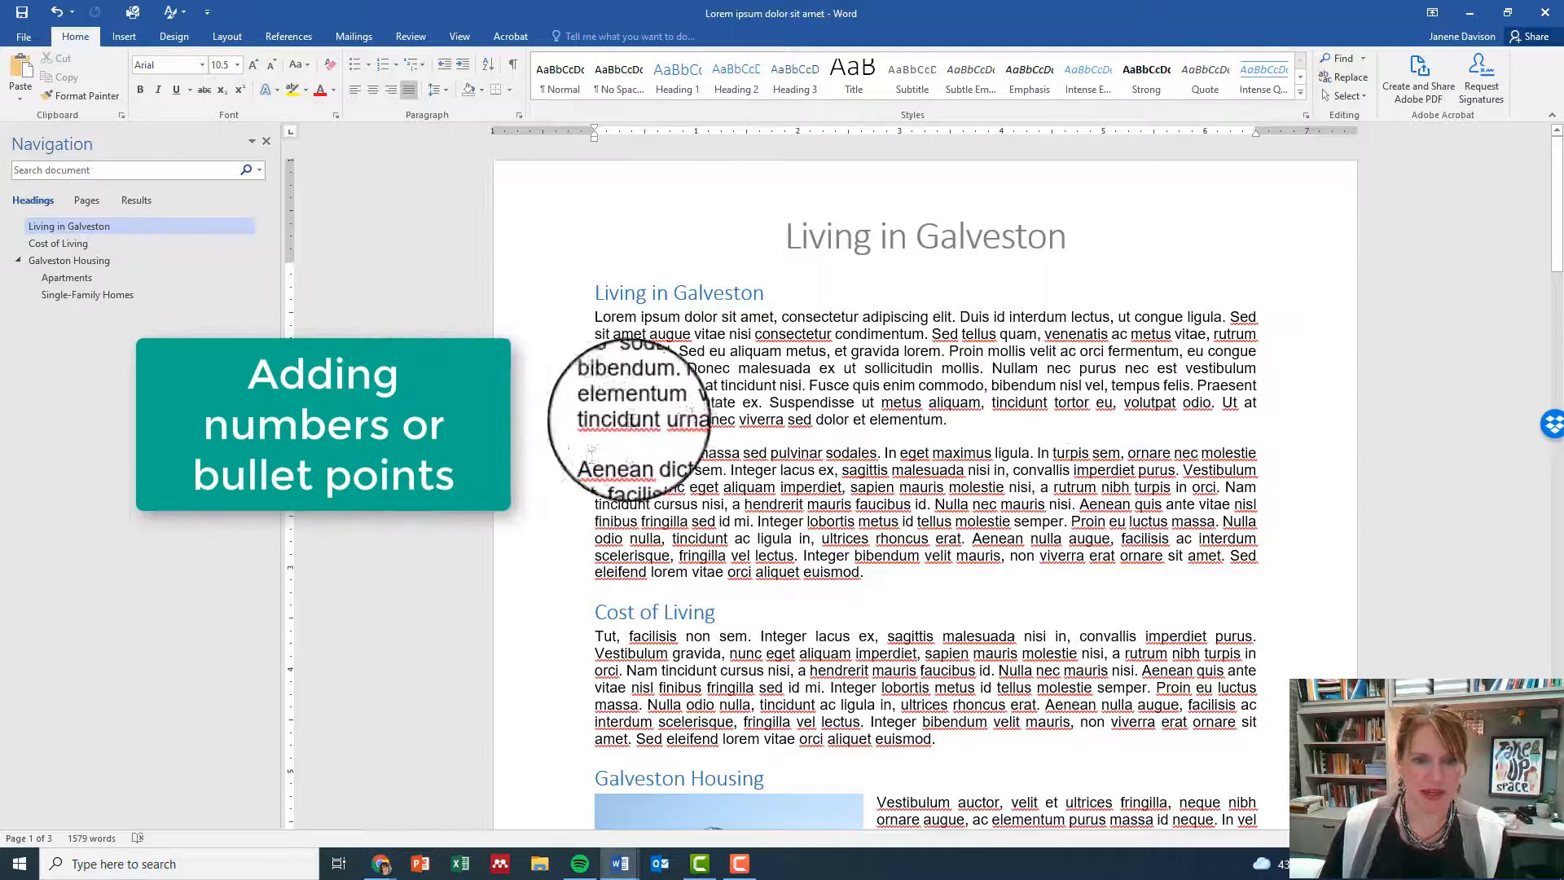
Add a separate line reading "Benefits of Living in Galveston" above the paragraph that starts with "Aenean dictum"
{"action": "left_click", "coordinate": [594, 453]}
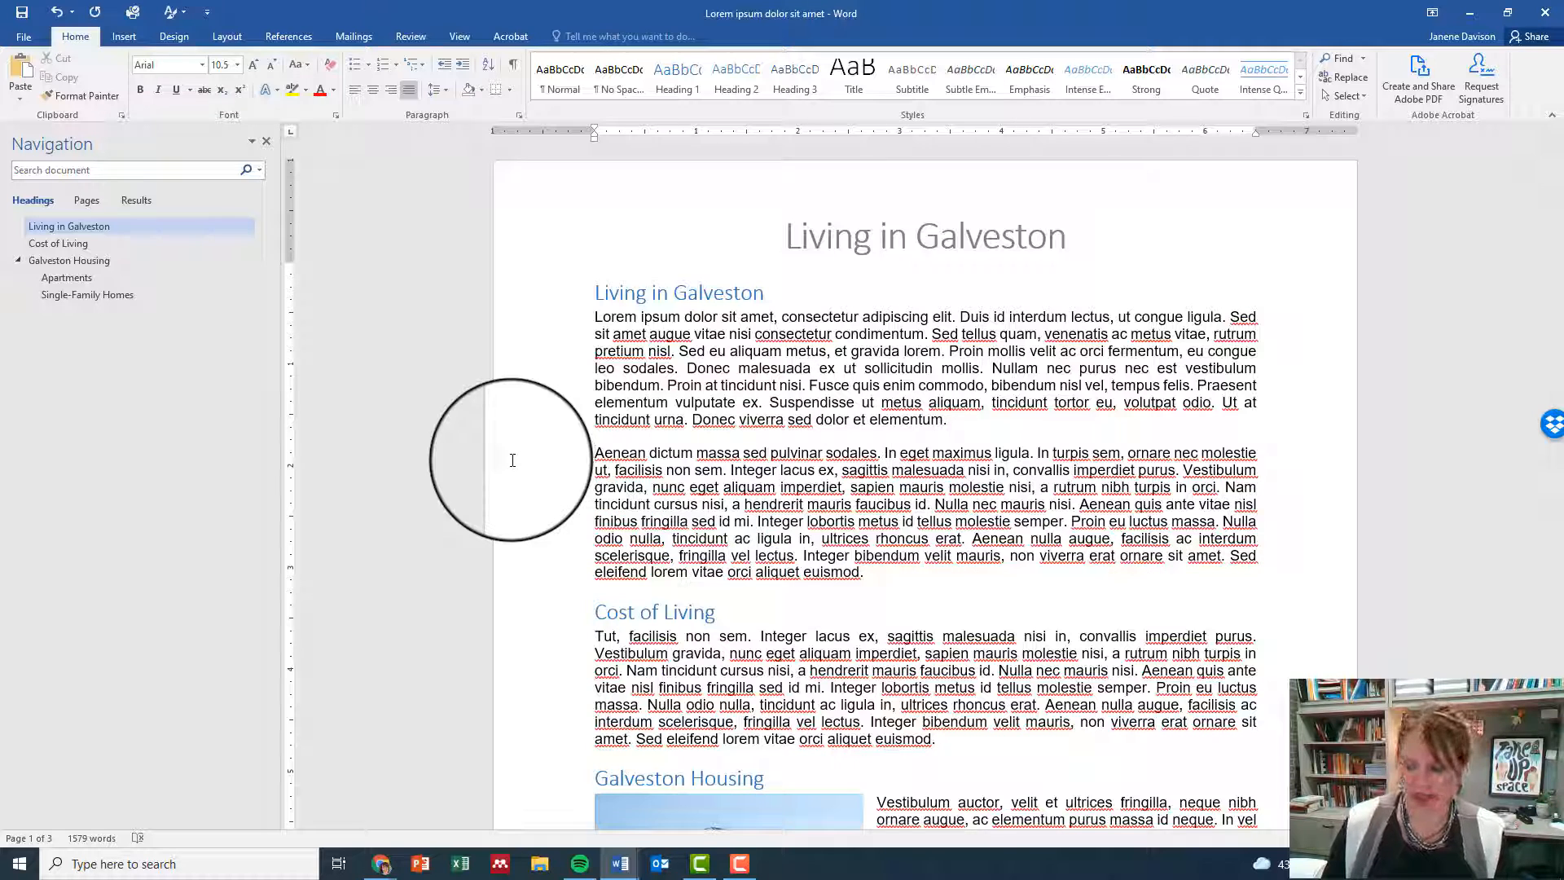
{"action": "key", "text": "Return"}
{"action": "type", "text": "Benefit"}
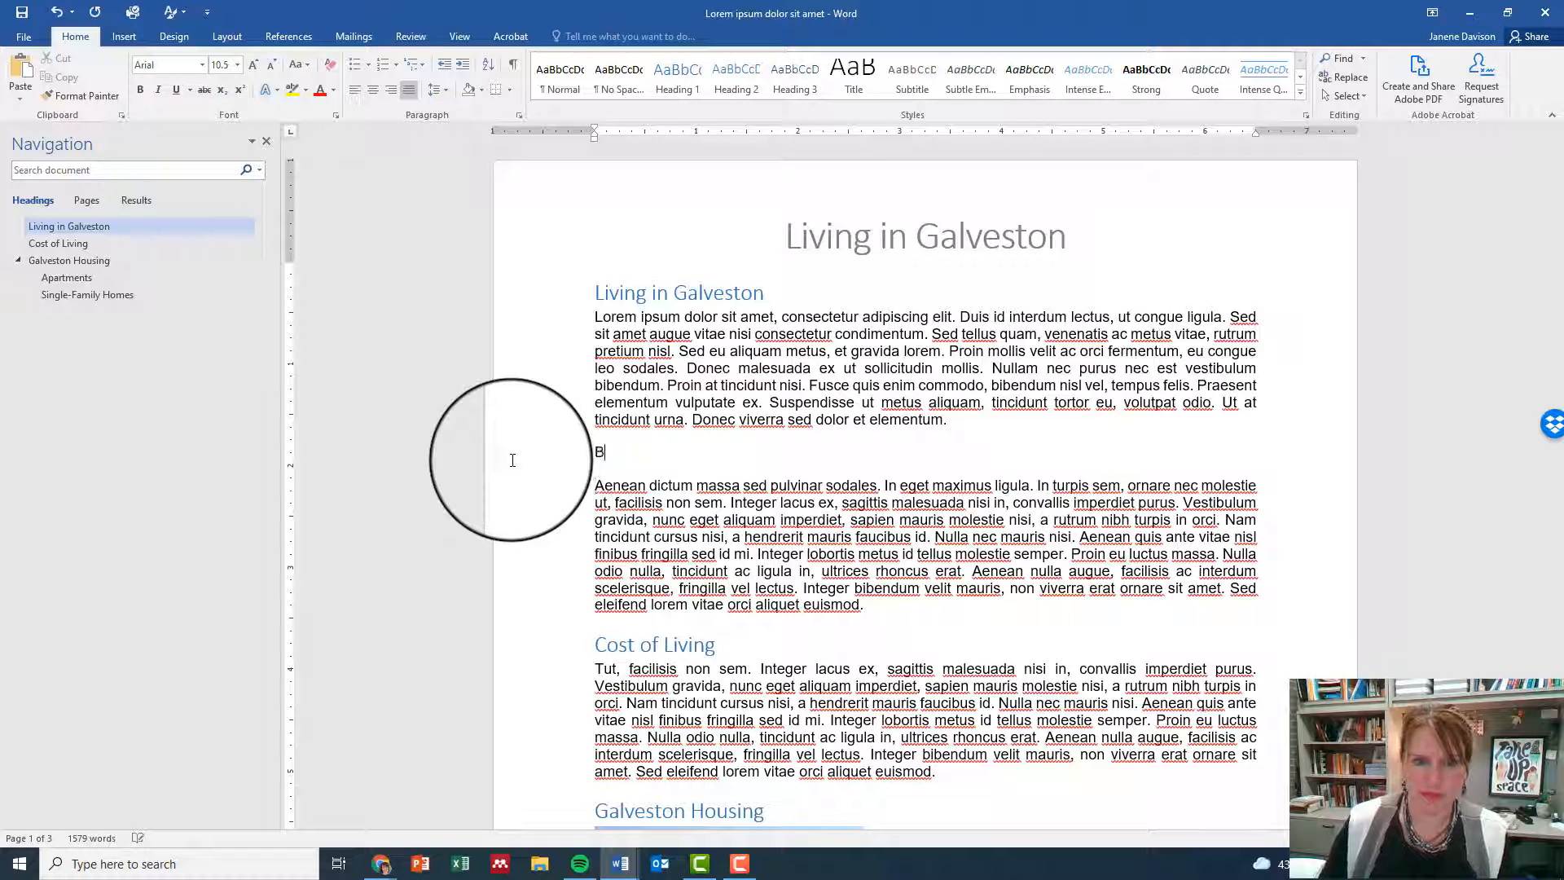
{"action": "type", "text": "of "}
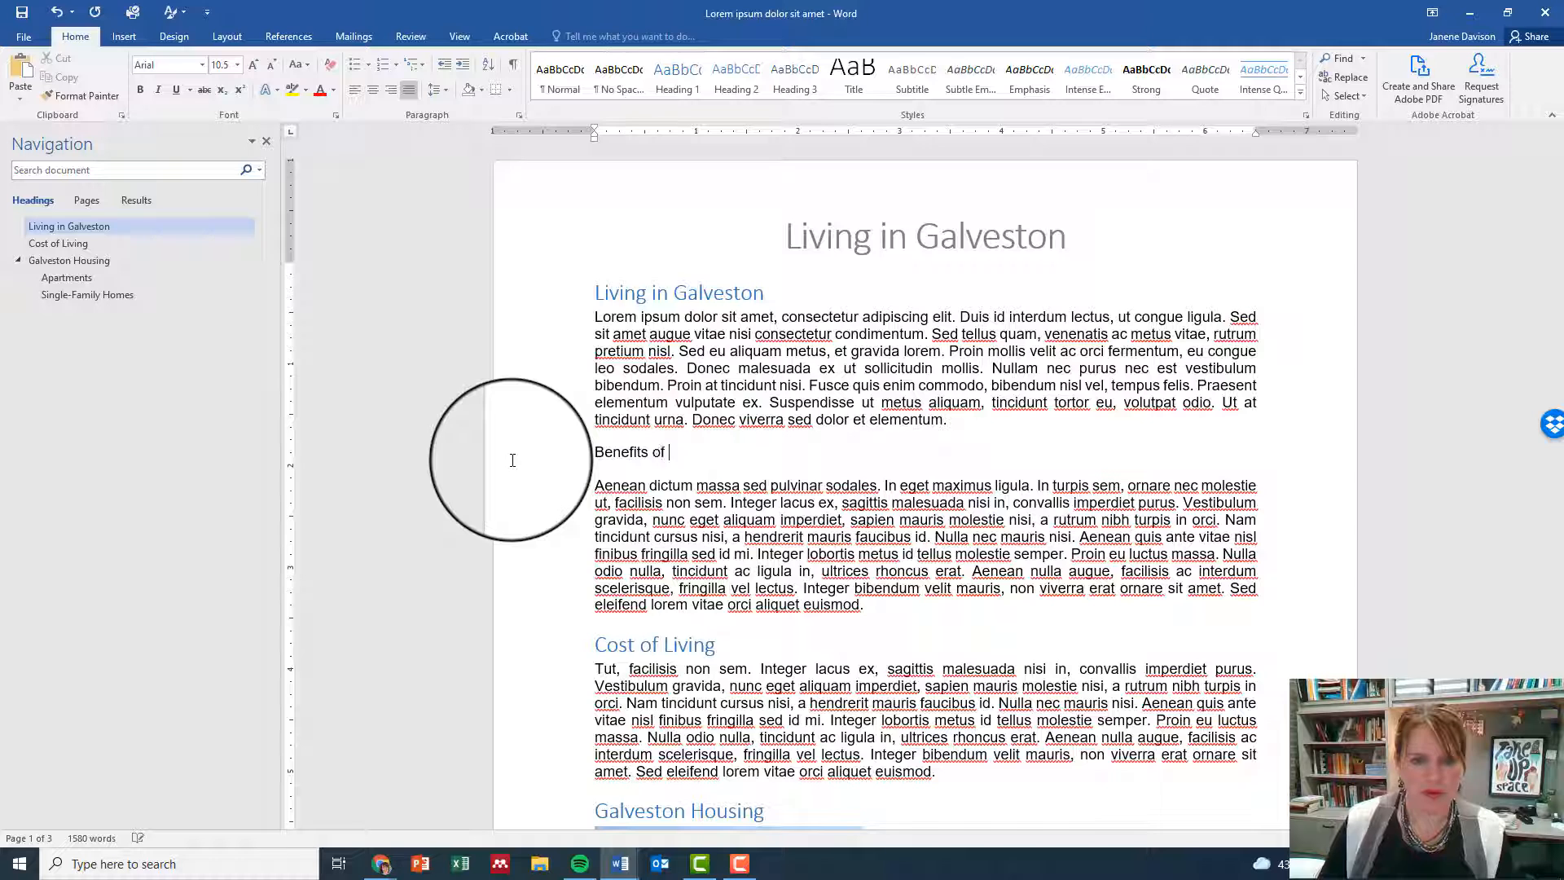
{"action": "type", "text": "Living in Galveston"}
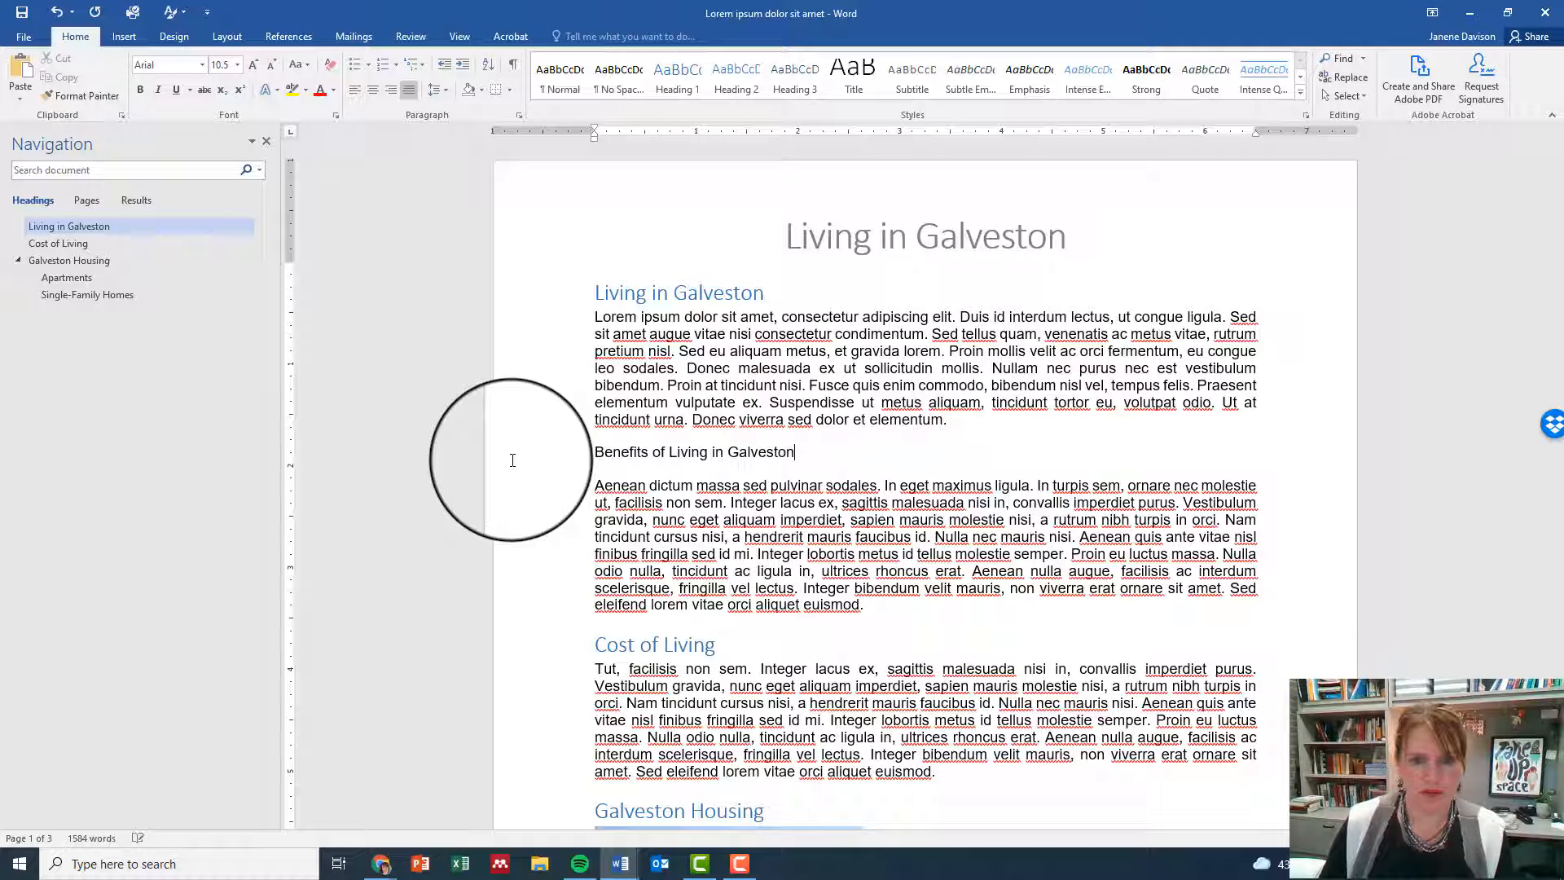
Start a numbered list on a new line below "Benefits of Living in Galveston" and change it to checkmark bullets
{"action": "key", "text": "Return"}
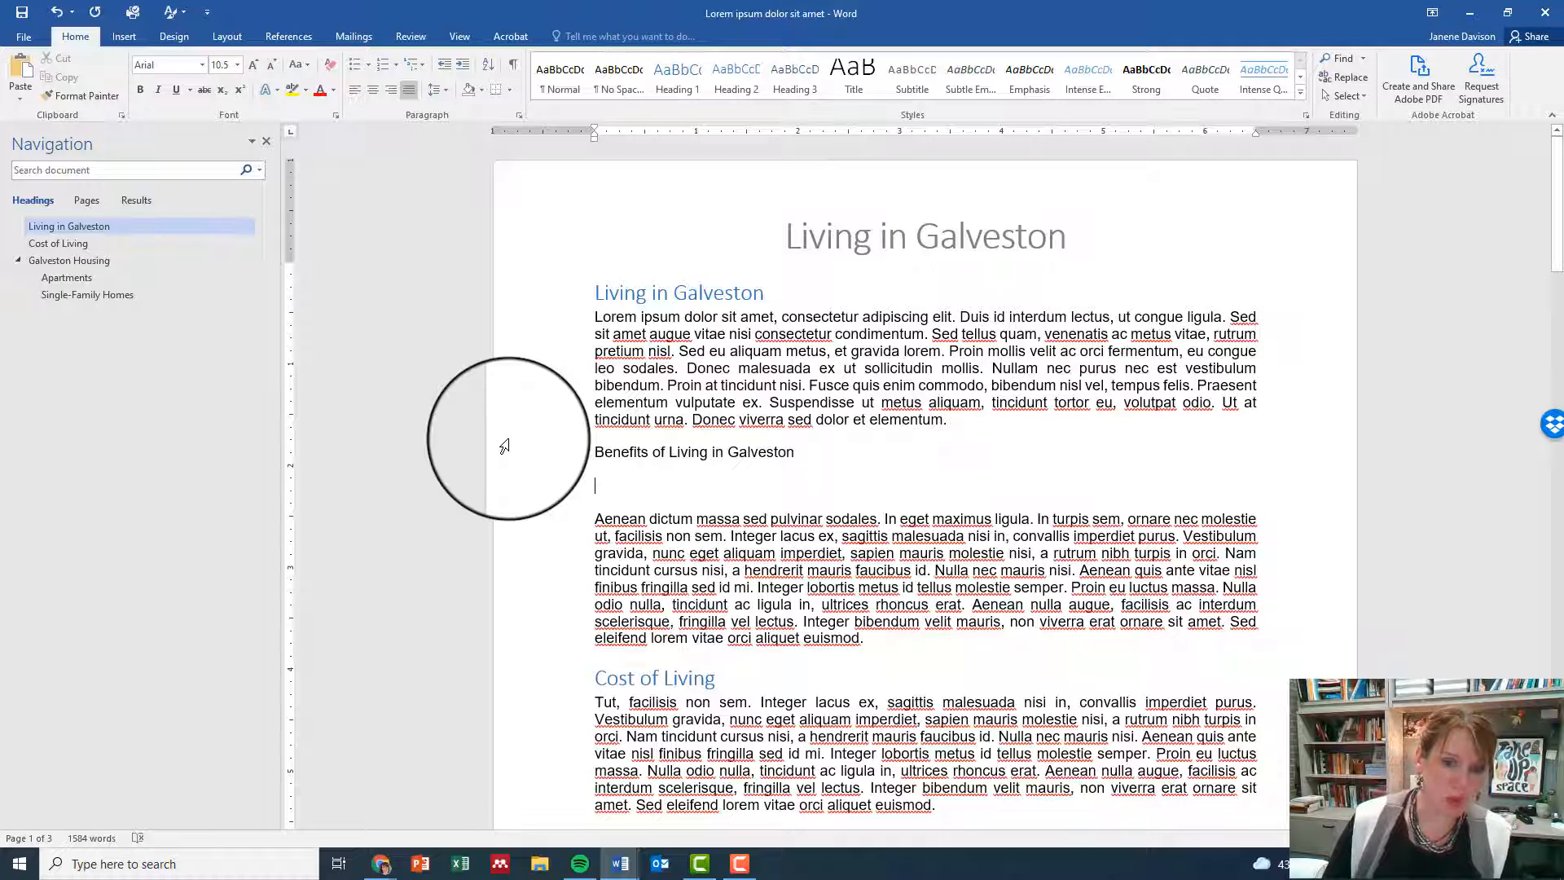
{"action": "type", "text": "1."}
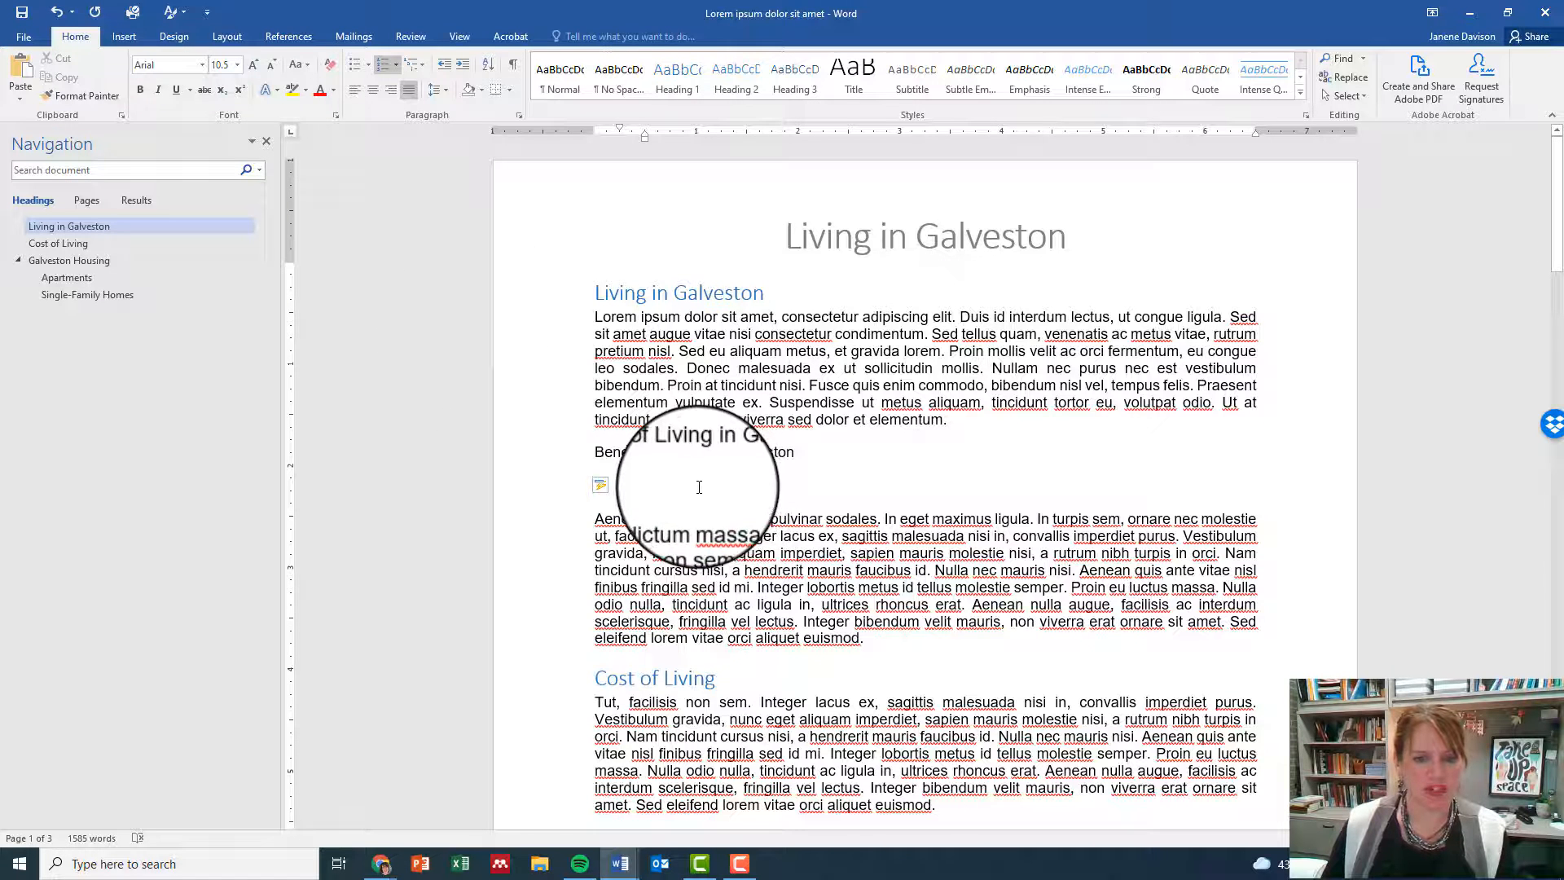
{"action": "left_click", "coordinate": [359, 65]}
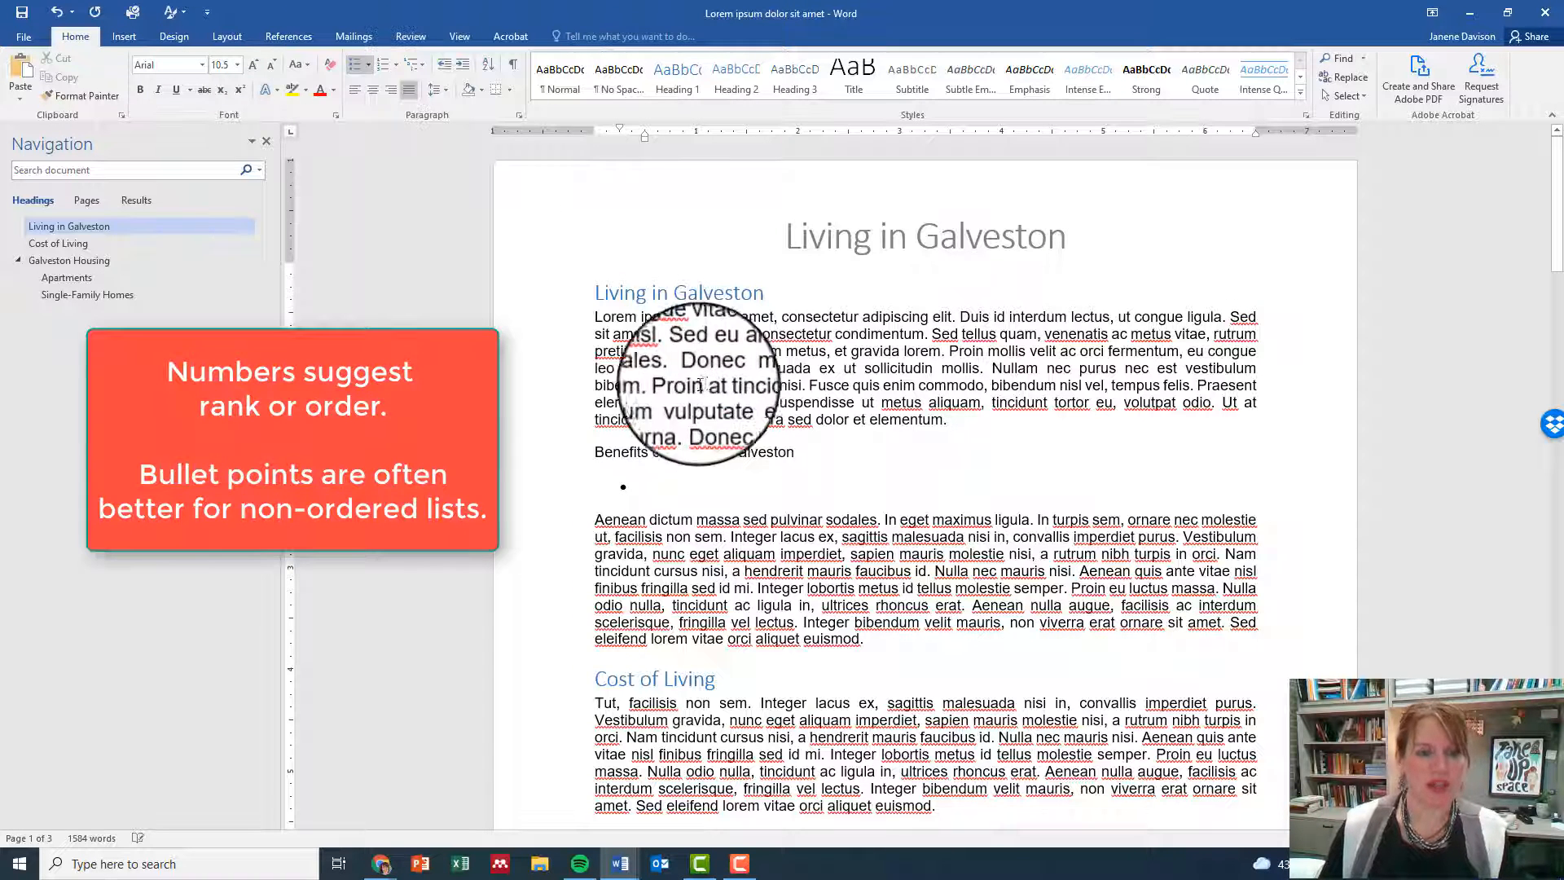
{"action": "left_click", "coordinate": [369, 66]}
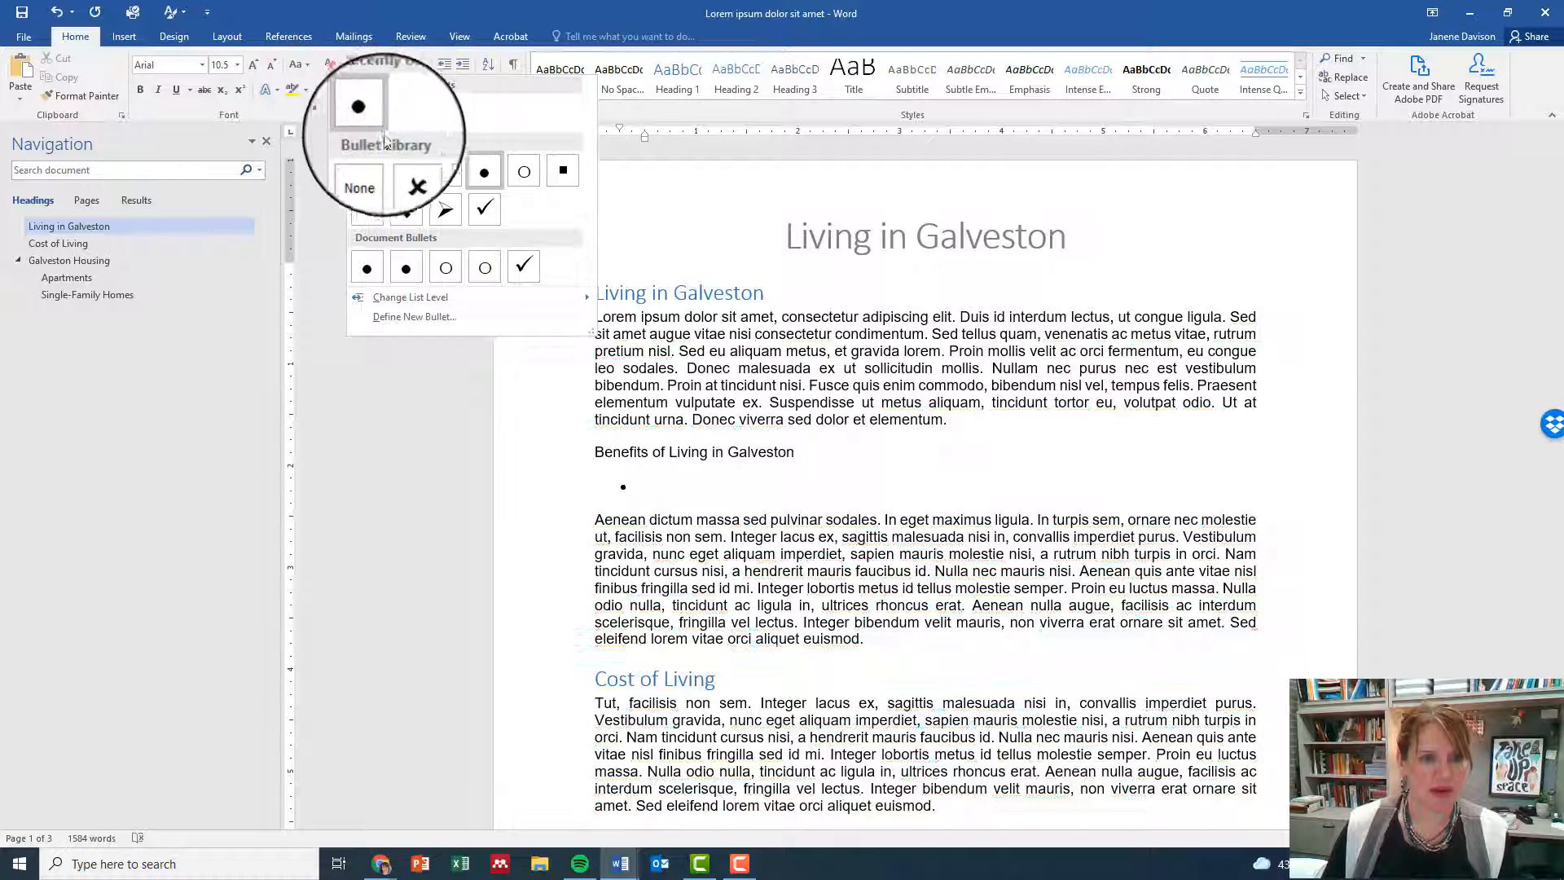
{"action": "left_click", "coordinate": [471, 204]}
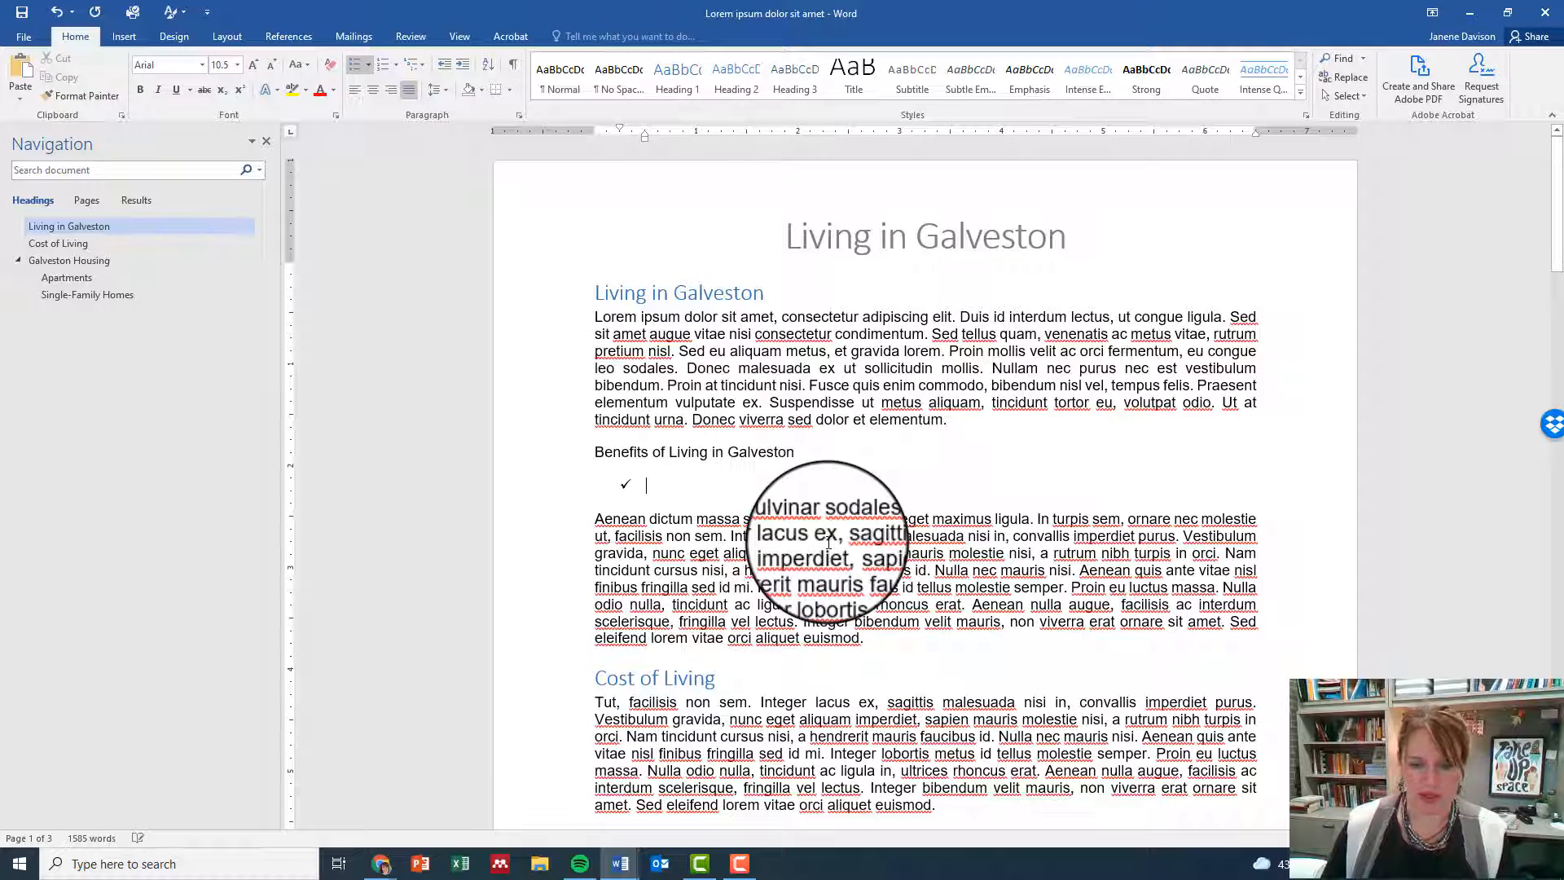
Fill the checkmark list with three items: "Reason 1", "Reason 2" and "Reason 3"
{"action": "type", "text": "Reason 1"}
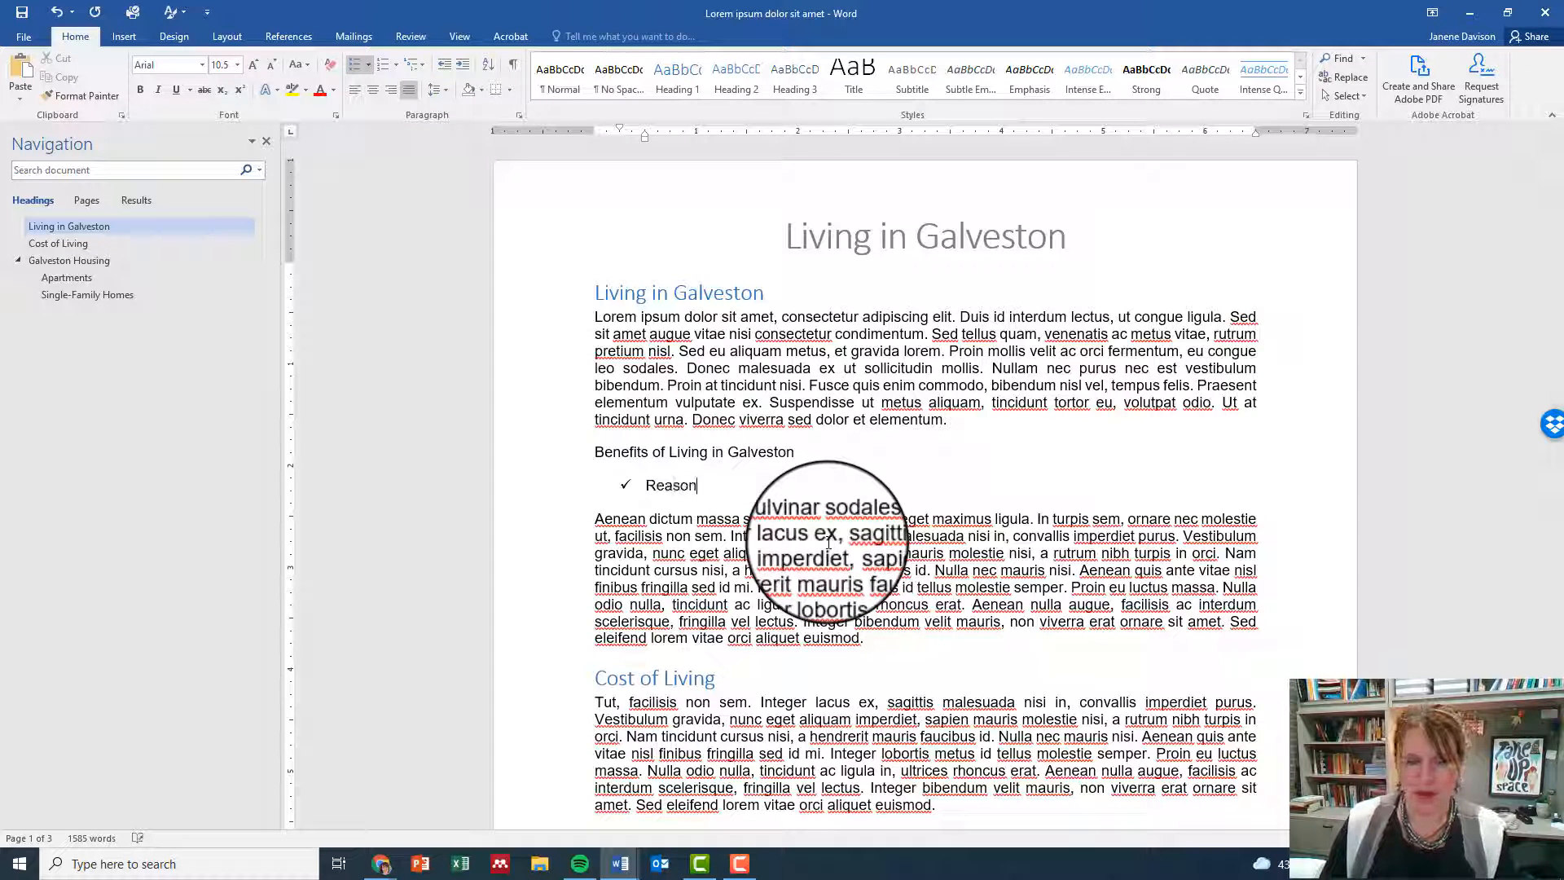
{"action": "key", "text": "Return"}
{"action": "type", "text": "Reason 2"}
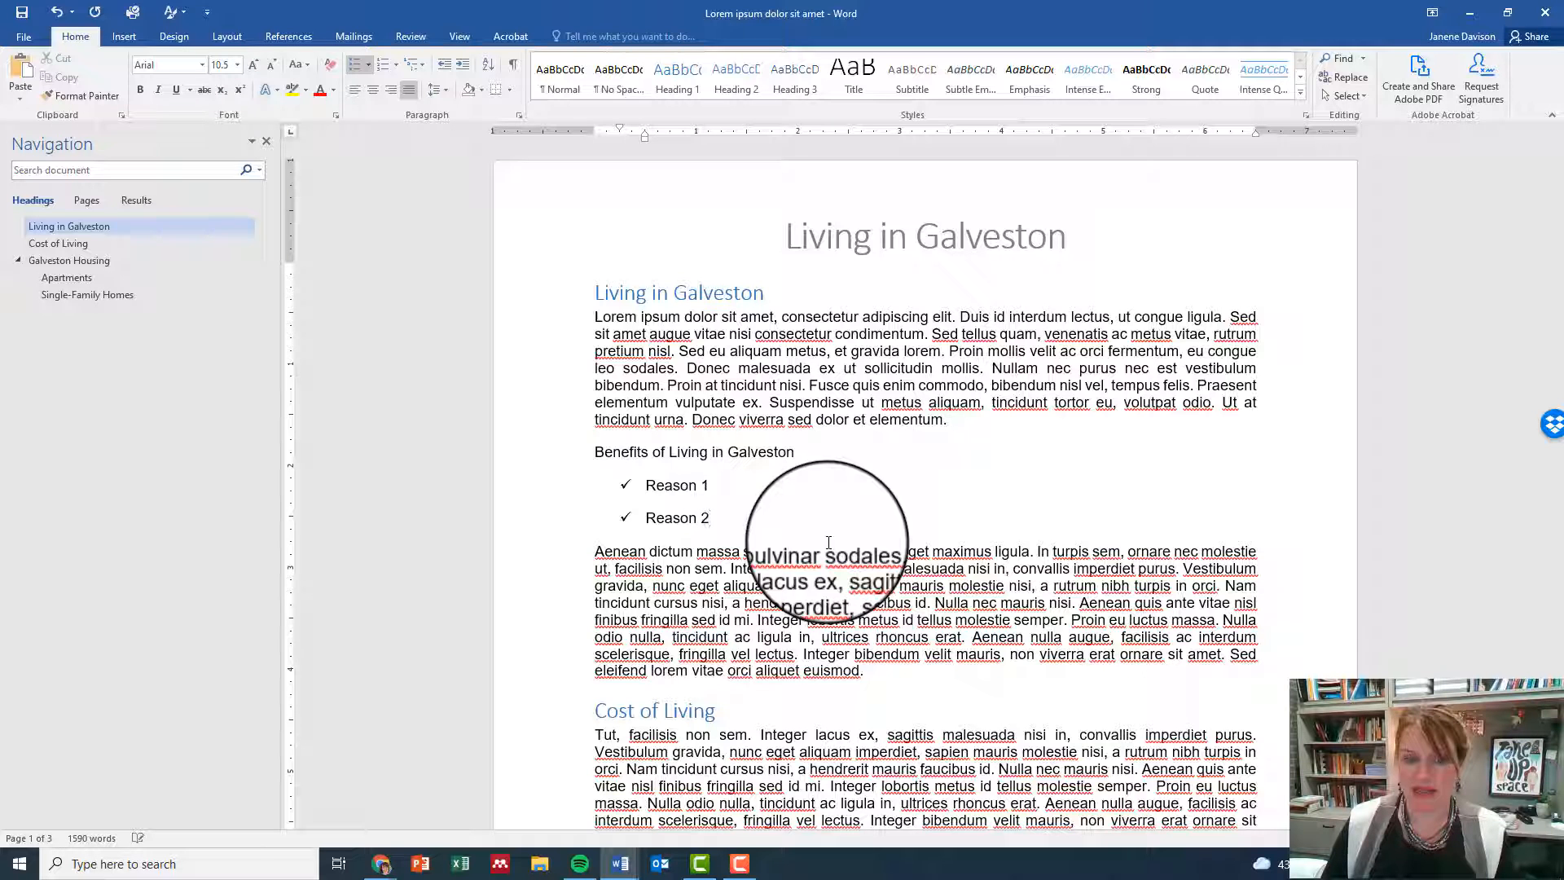
{"action": "key", "text": "Return"}
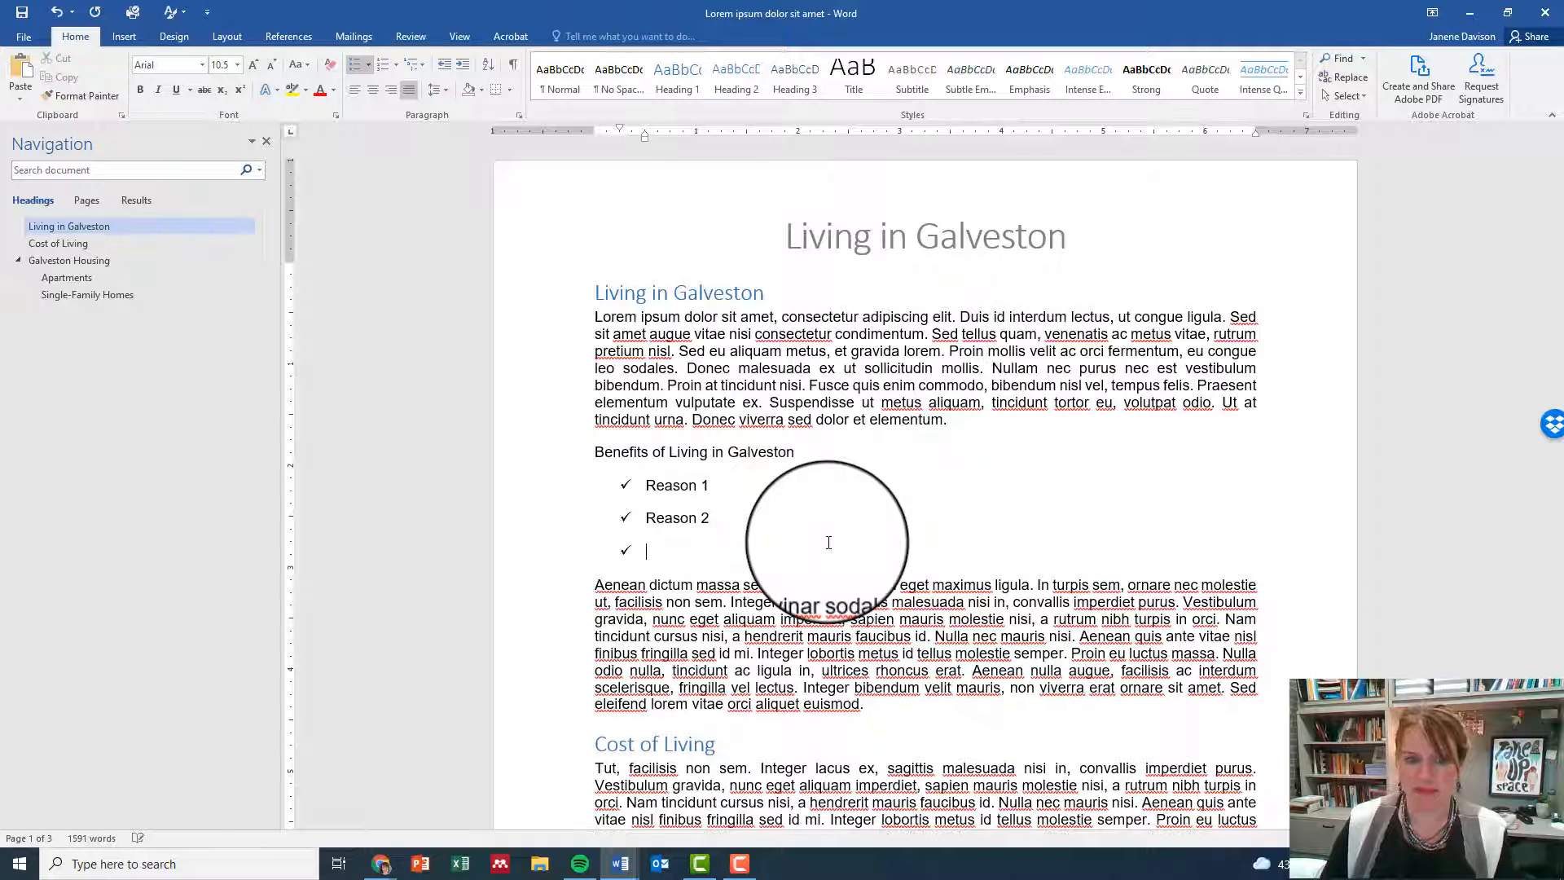
{"action": "type", "text": "Reason"}
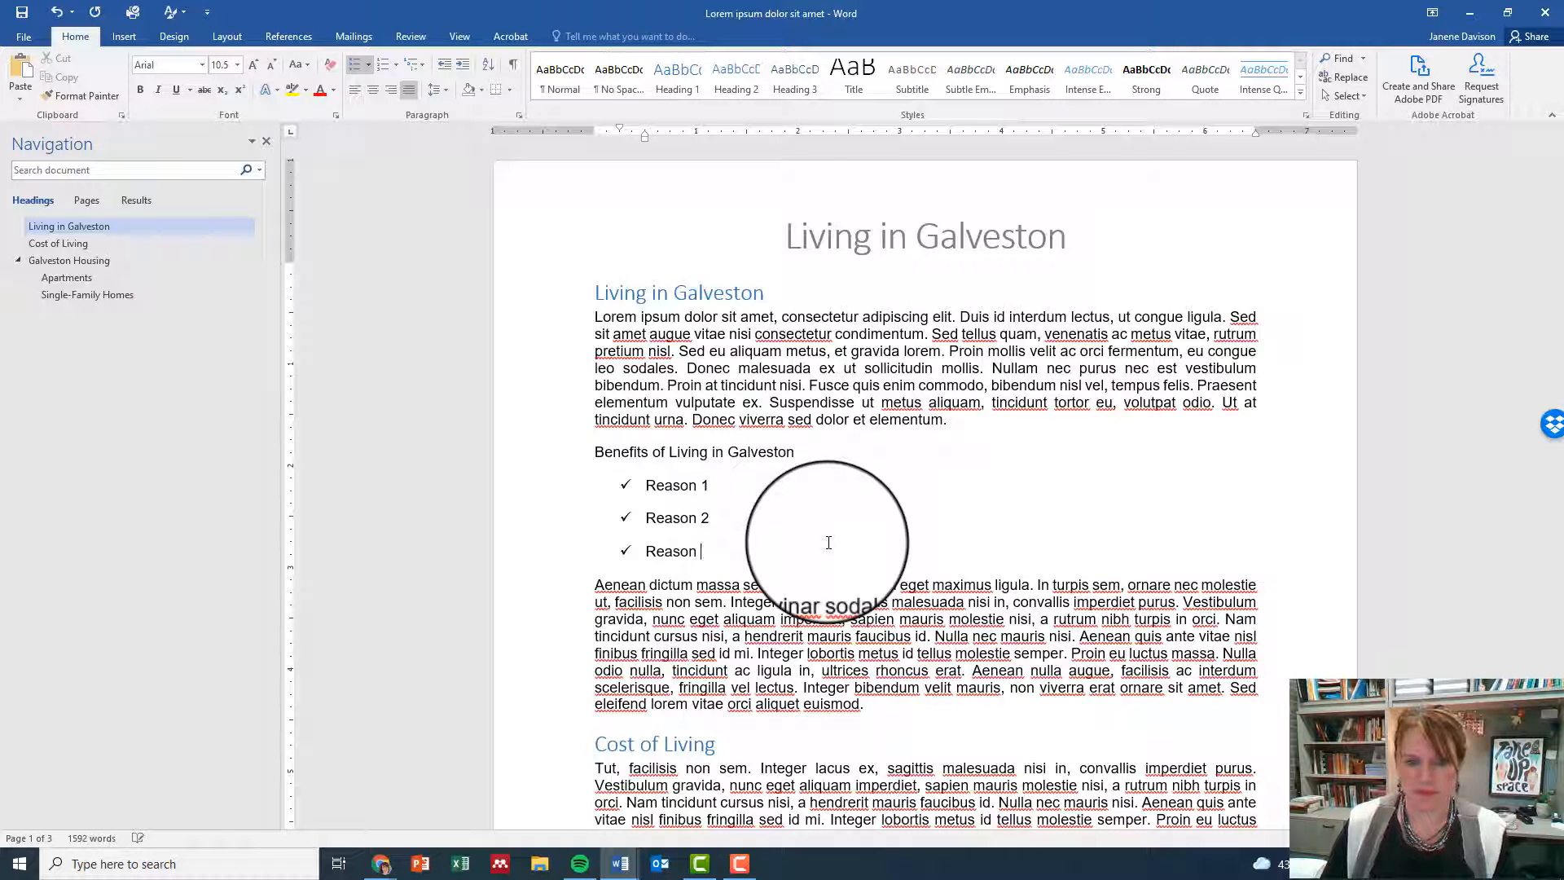
{"action": "type", "text": " 3"}
End the checkmark list after "Reason 3" by starting a new line and removing its bullet
{"action": "key", "text": "Return"}
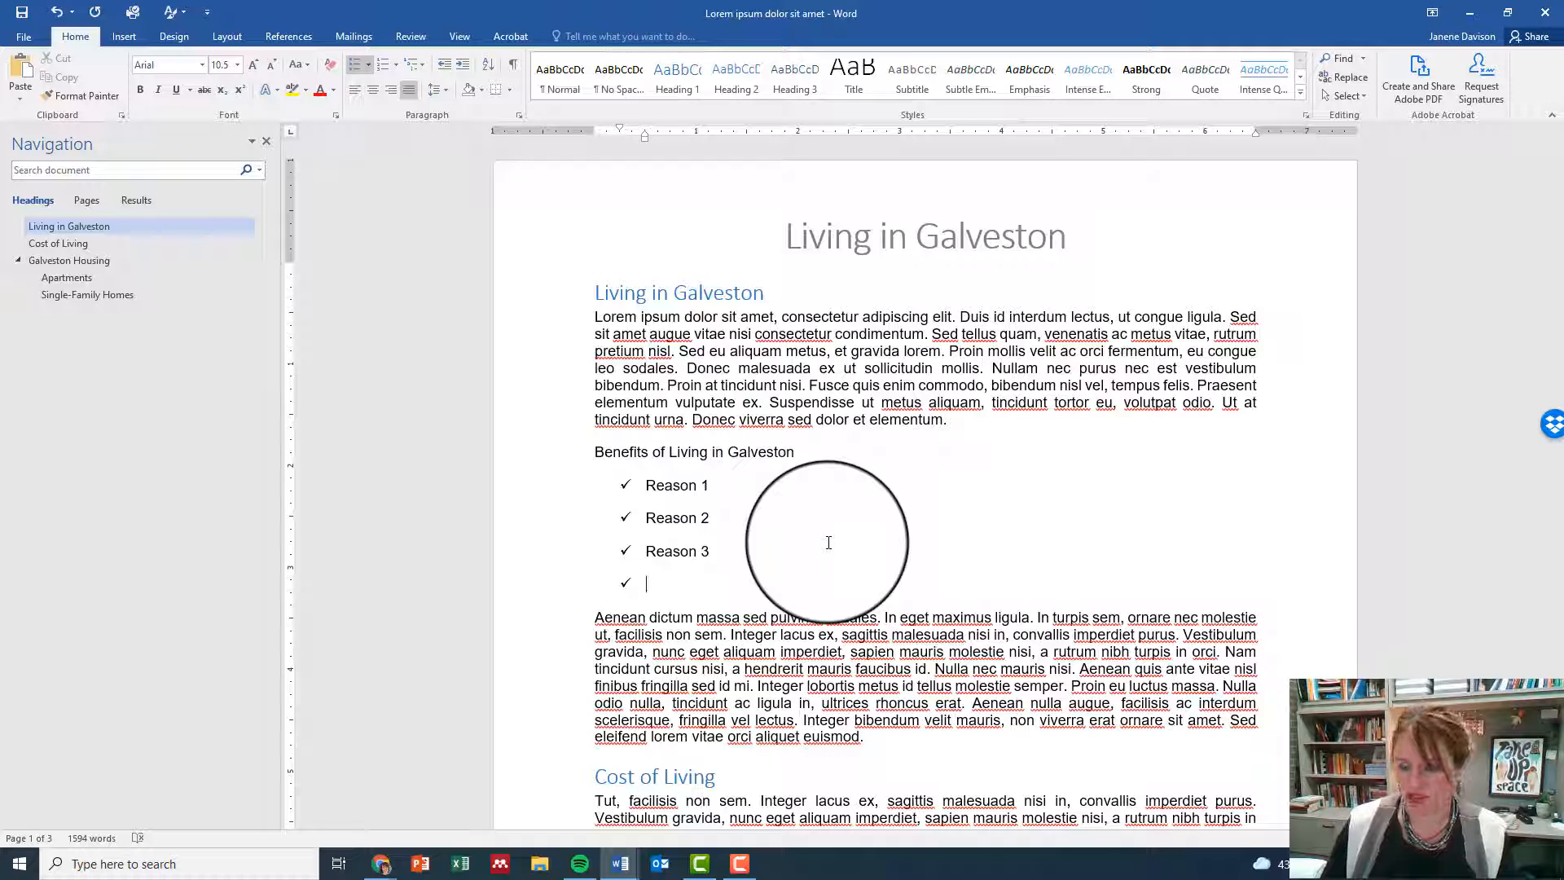
{"action": "key", "text": "BackSpace"}
{"action": "key", "text": "BackSpace"}
{"action": "key", "text": "BackSpace"}
{"action": "key", "text": "BackSpace"}
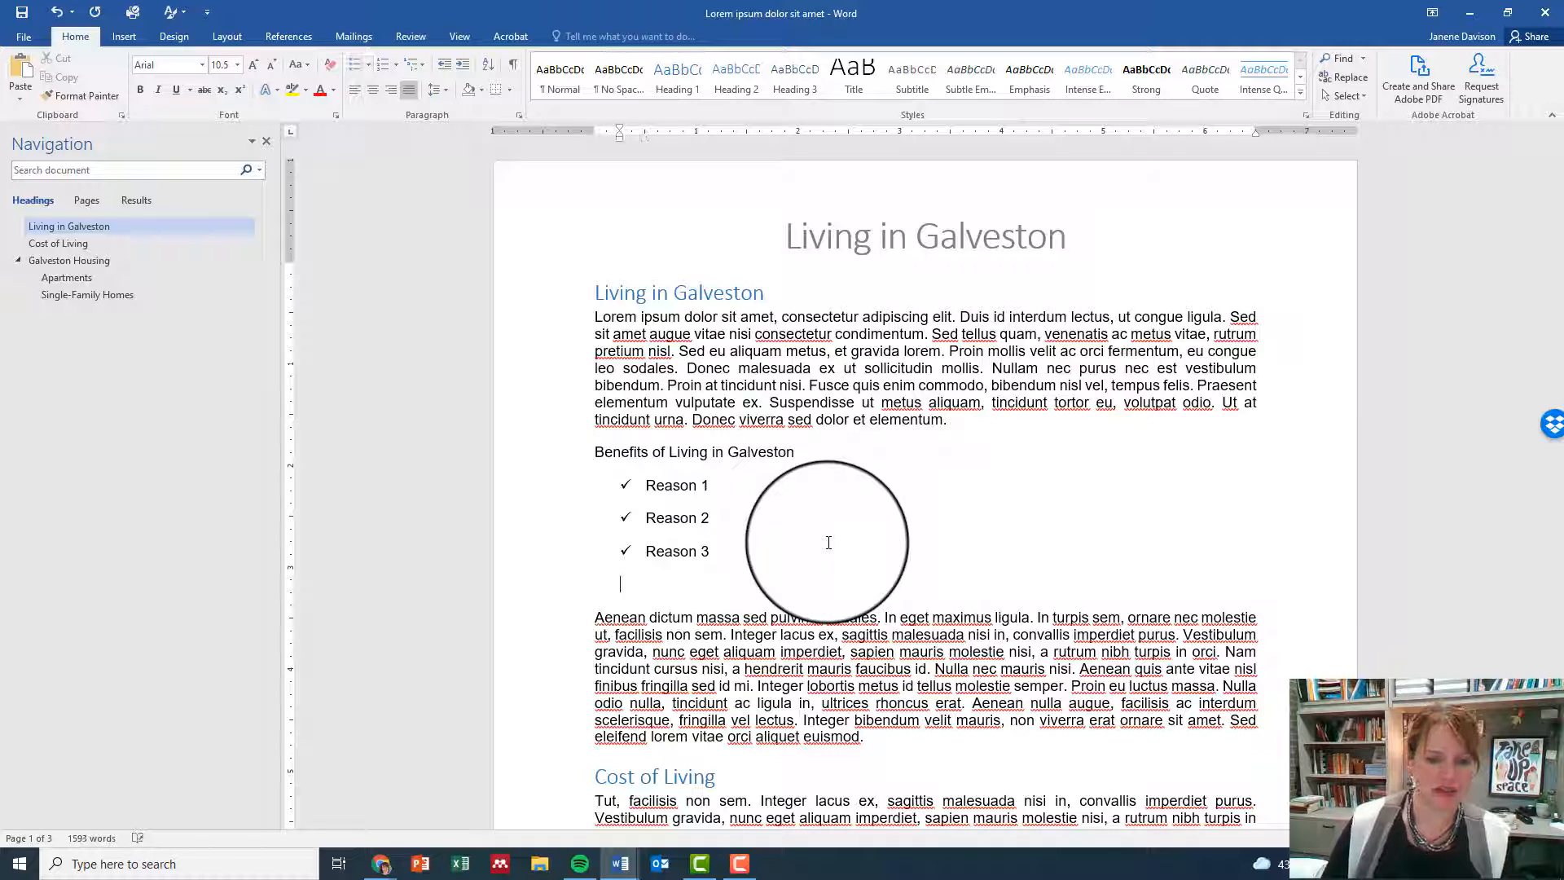